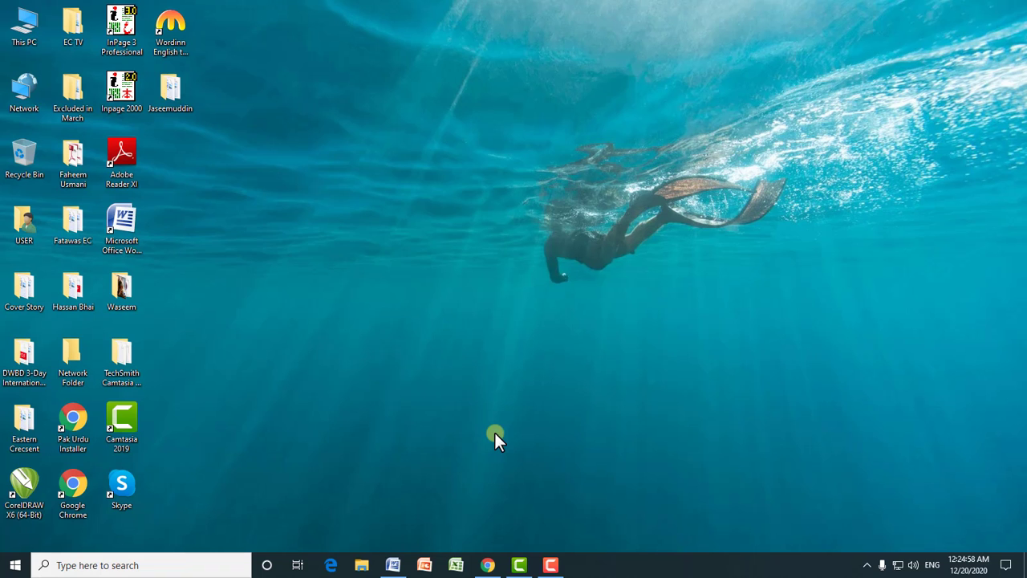
Step: Bring the open Word document of sample paragraphs to the front from the taskbar
click(393, 562)
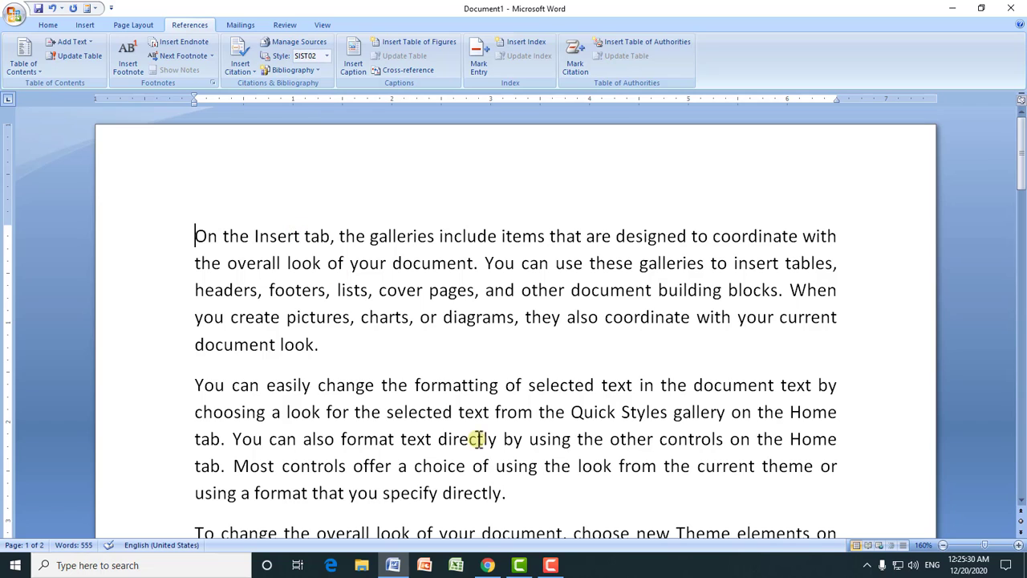
click(488, 565)
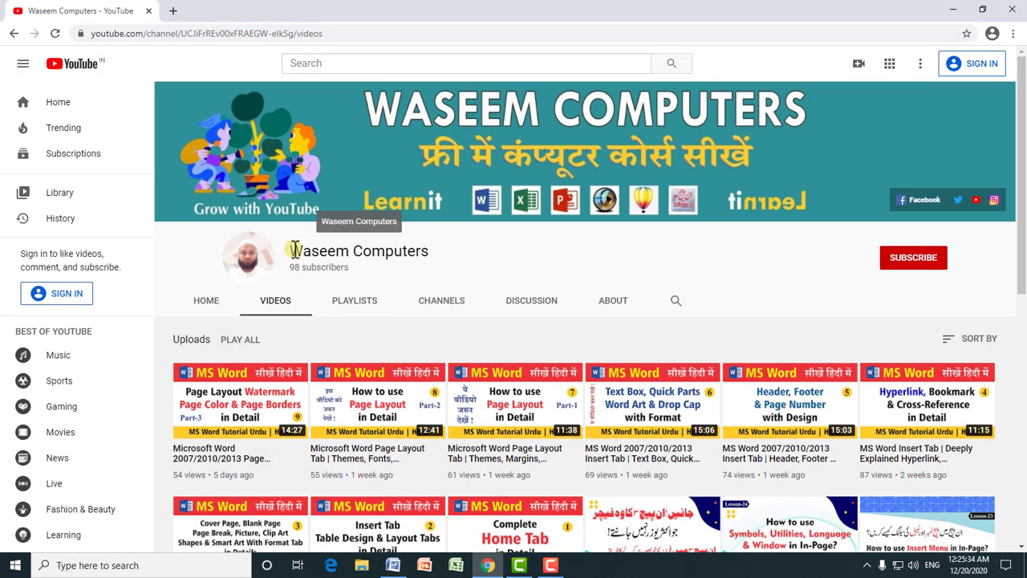
drag(292, 250, 430, 254)
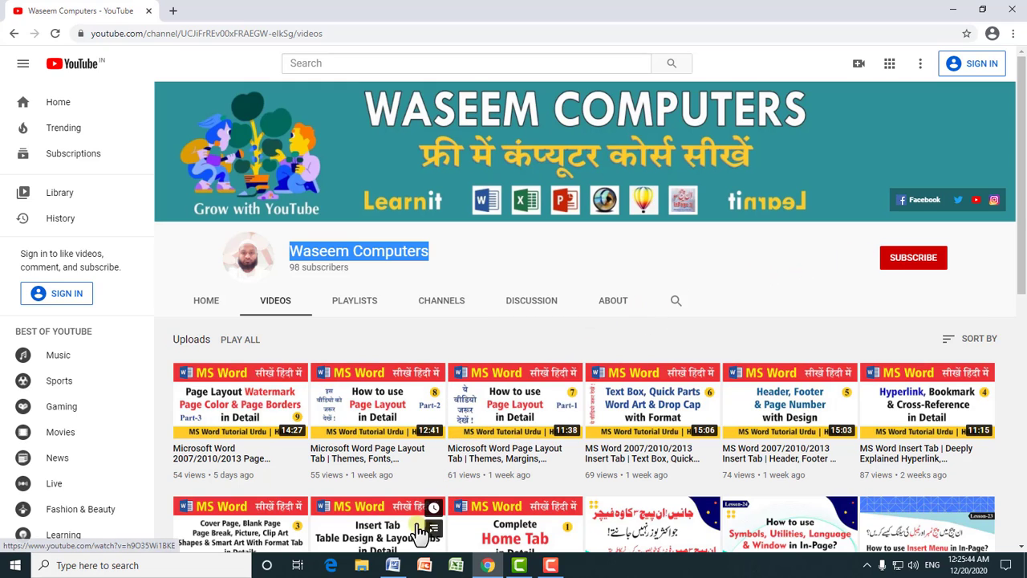
click(395, 565)
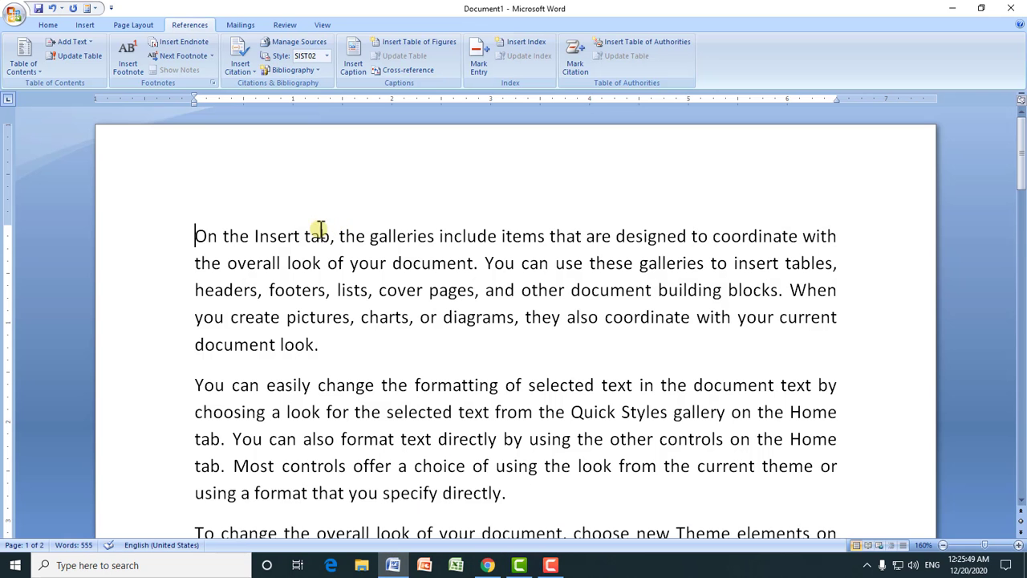
Step: Apply Heading 1 to the phrases 'On the Insert tab' and 'You can easily change'
drag(196, 235, 331, 235)
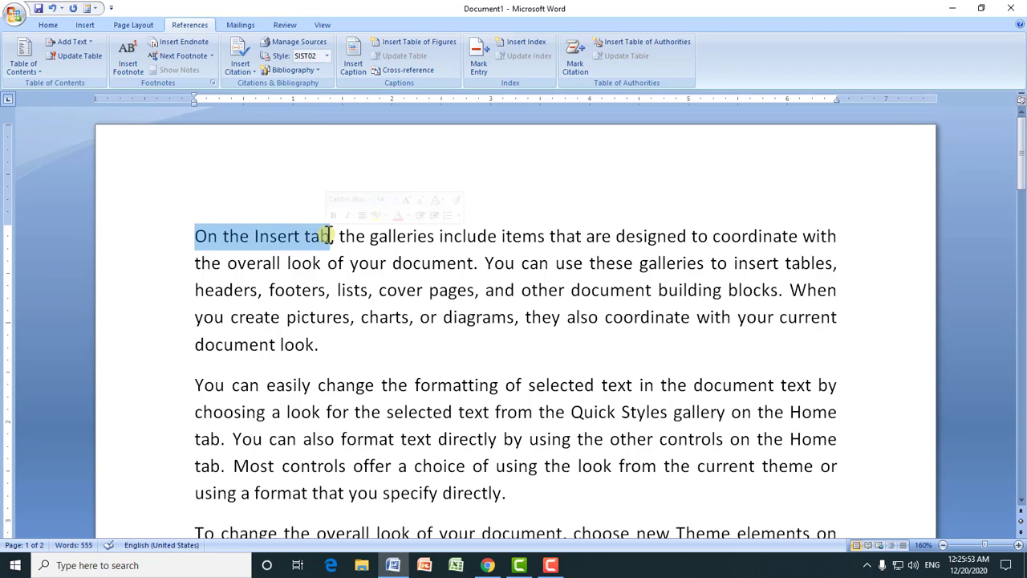
click(49, 25)
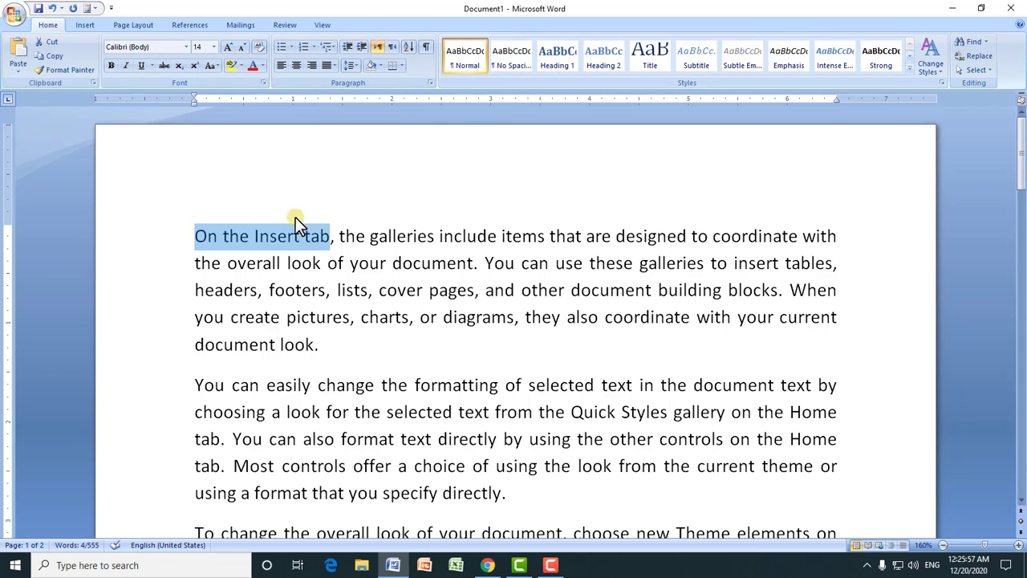
click(559, 60)
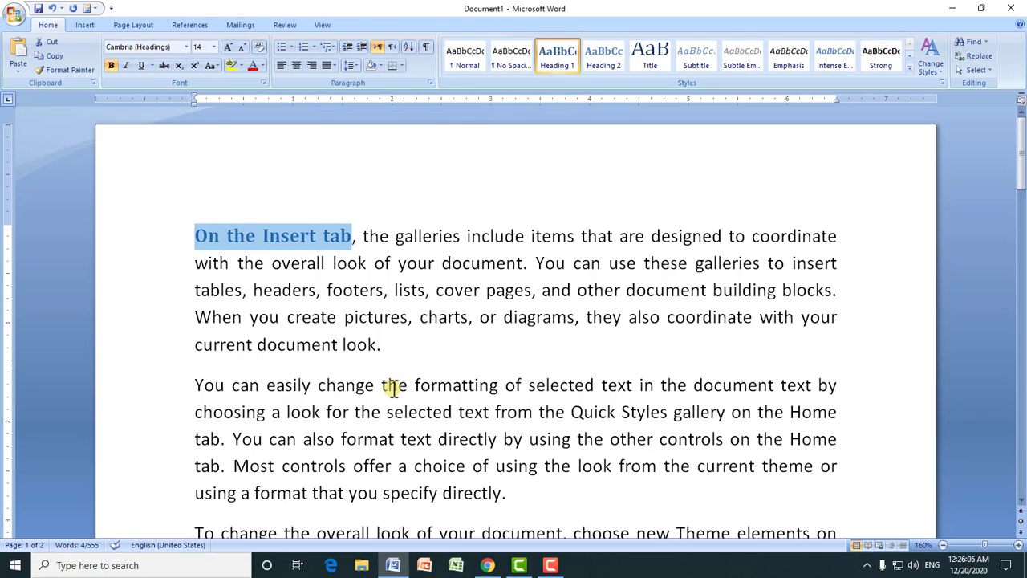
drag(375, 387, 195, 387)
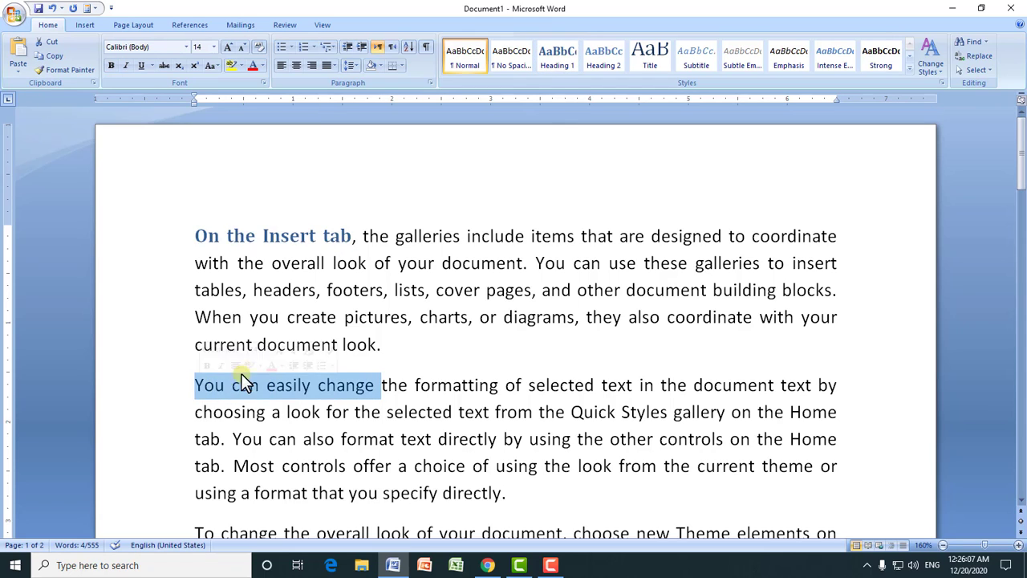
click(560, 61)
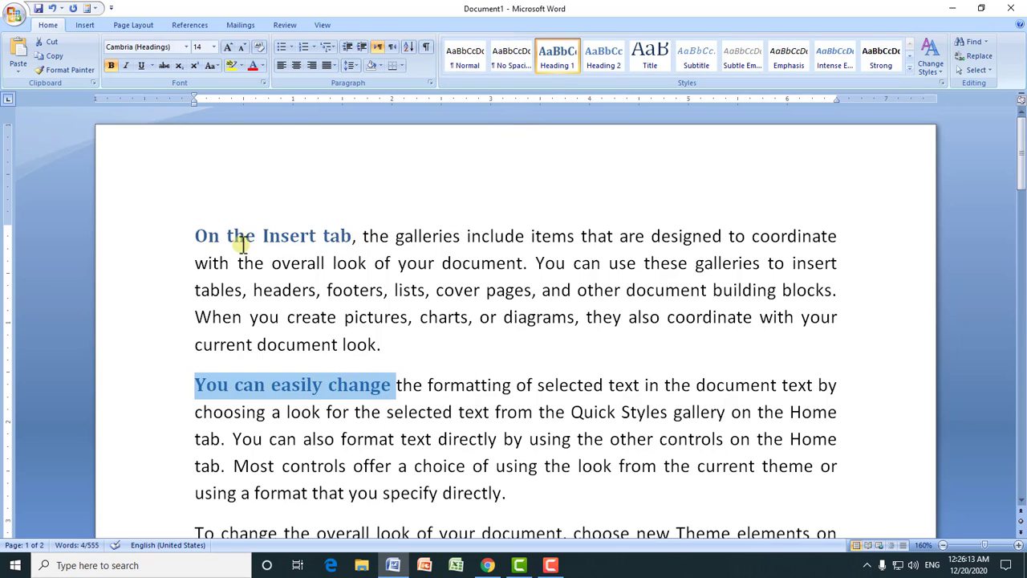
Step: Break both headings onto their own lines and delete the leftover leading comma
drag(200, 239, 343, 225)
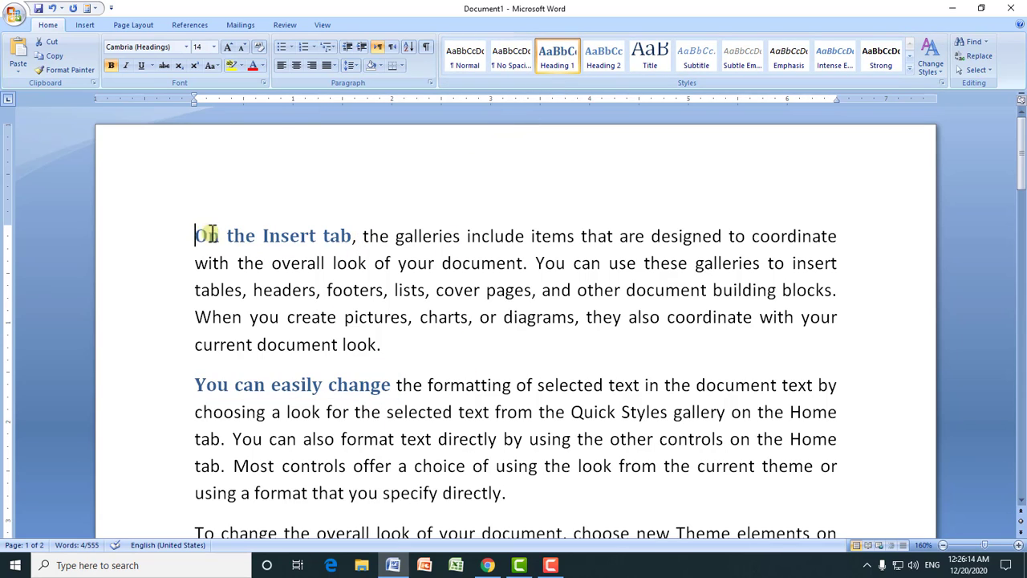
click(345, 236)
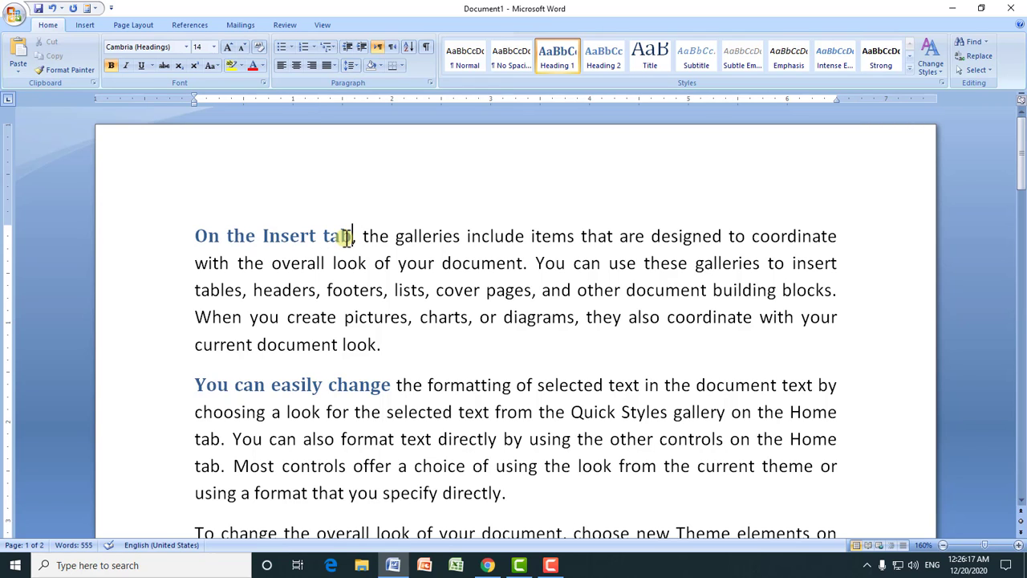
key(Return)
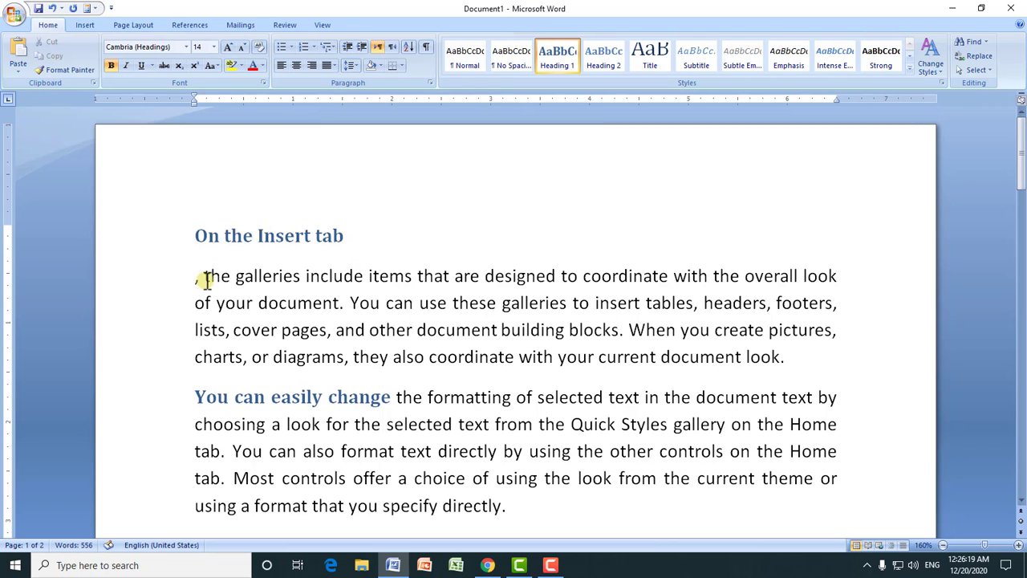
drag(206, 276, 179, 276)
key(Delete)
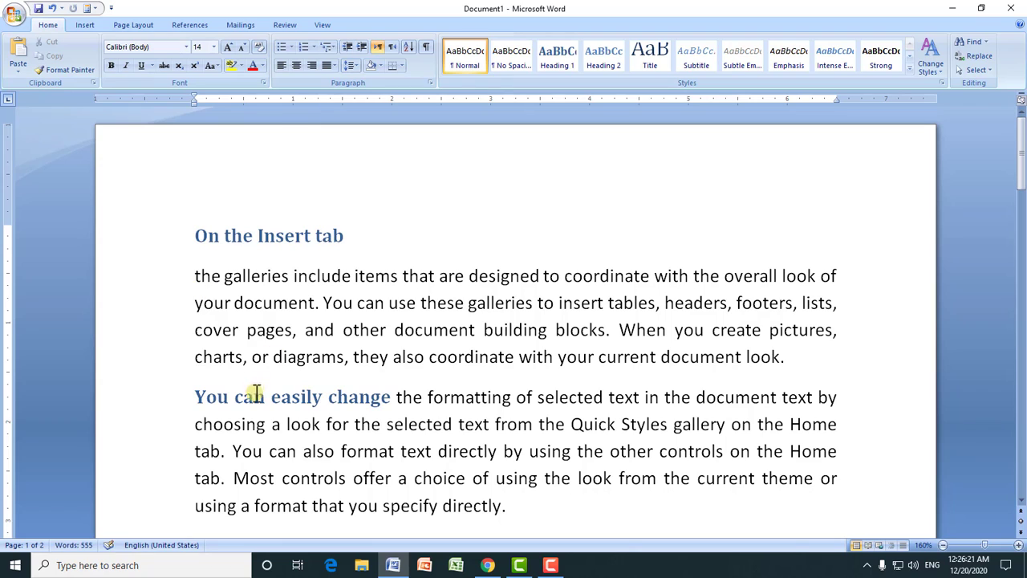
click(393, 396)
key(Return)
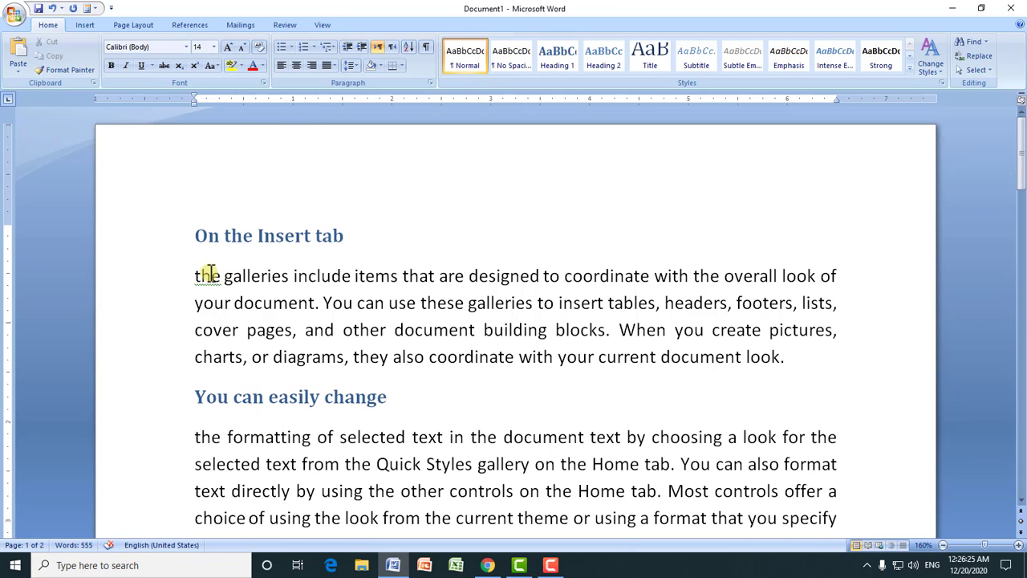
Step: Capitalise both paragraph openings to 'The' and add blank lines above the first heading
right_click(208, 276)
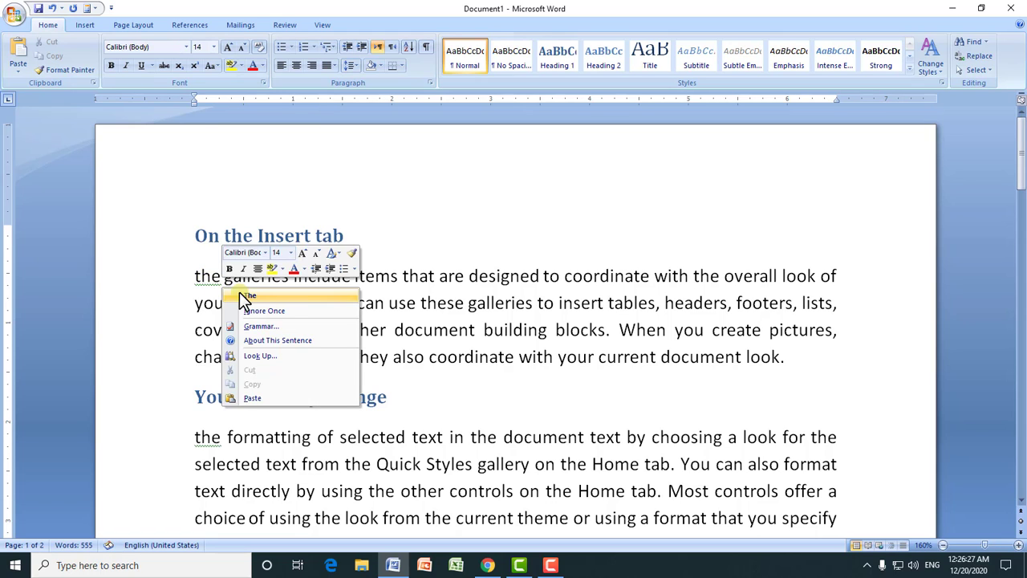
click(244, 294)
right_click(205, 437)
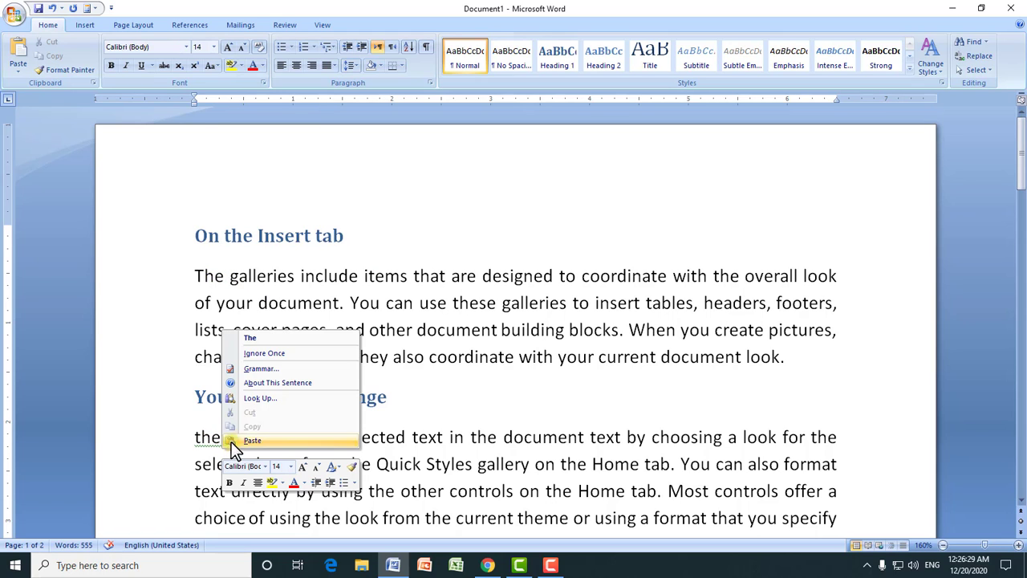
click(256, 340)
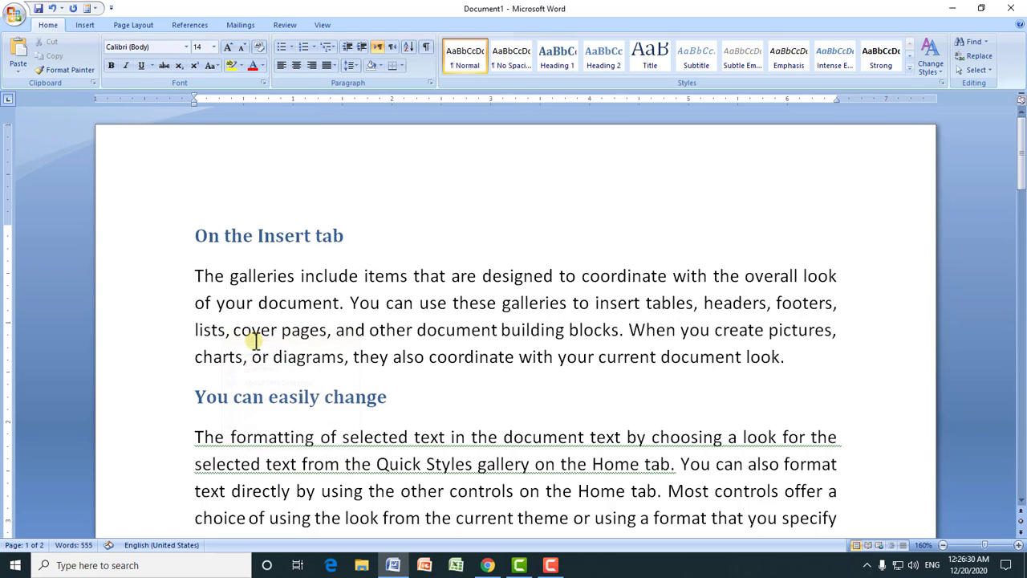
click(377, 237)
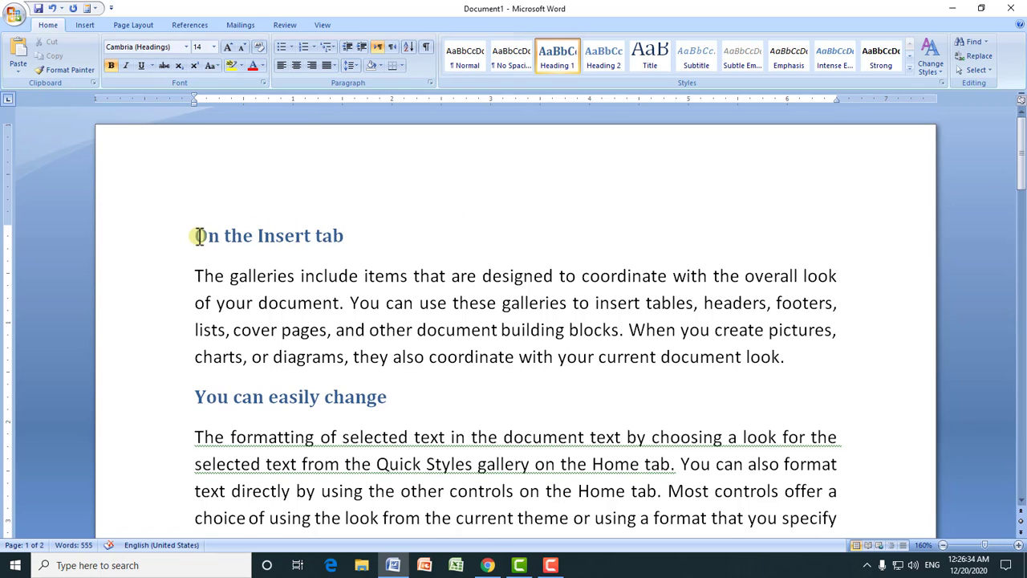
key(Return)
key(Return)
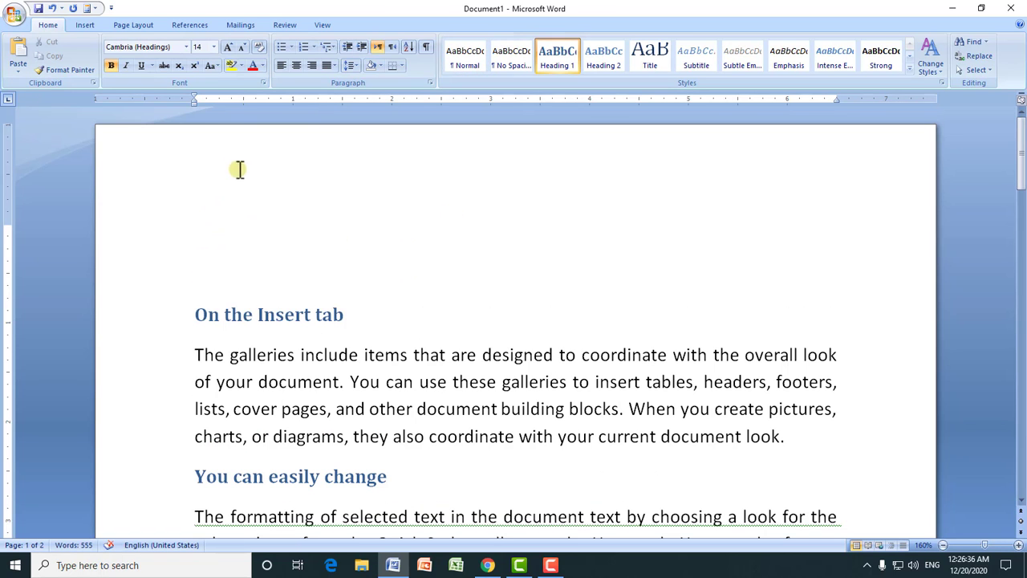
Step: Insert the Automatic Table 1 table of contents at the top of the document
click(183, 26)
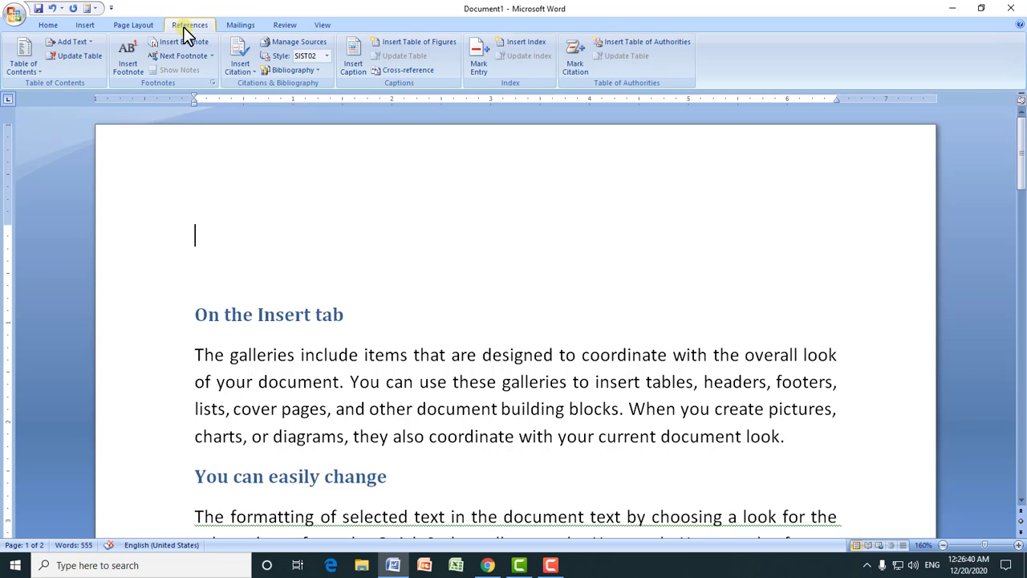
click(32, 67)
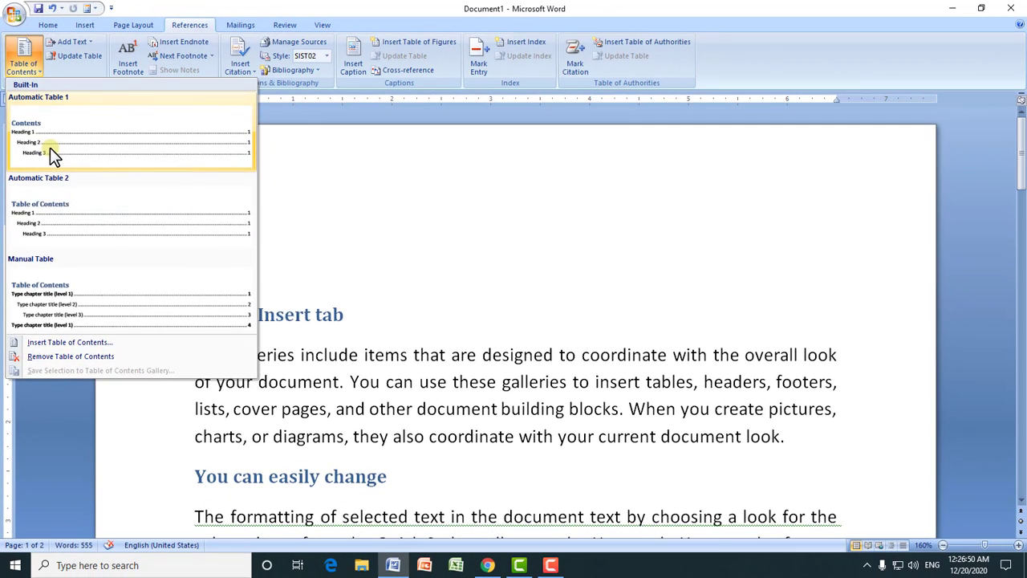
click(61, 152)
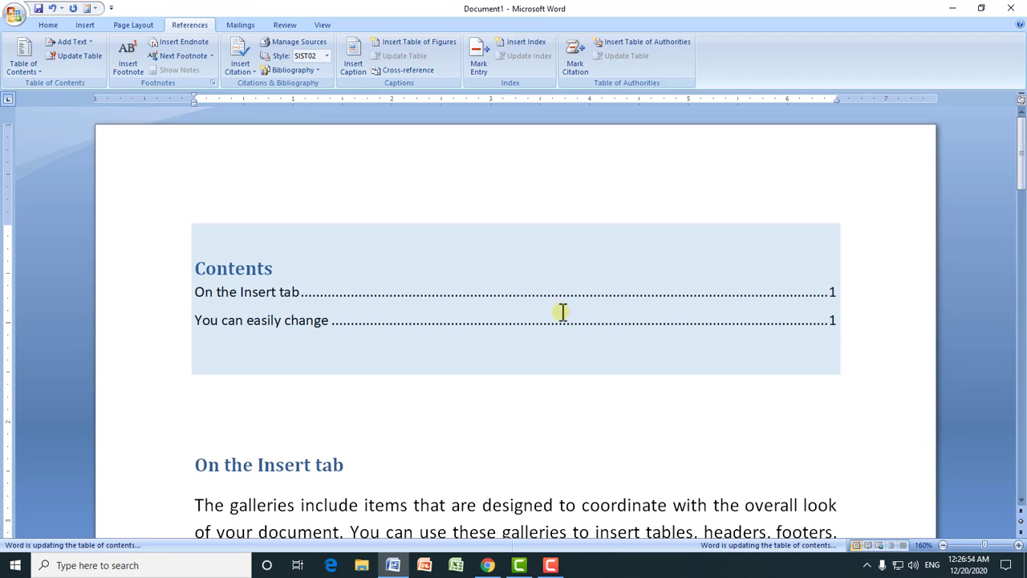
drag(1022, 165, 1023, 210)
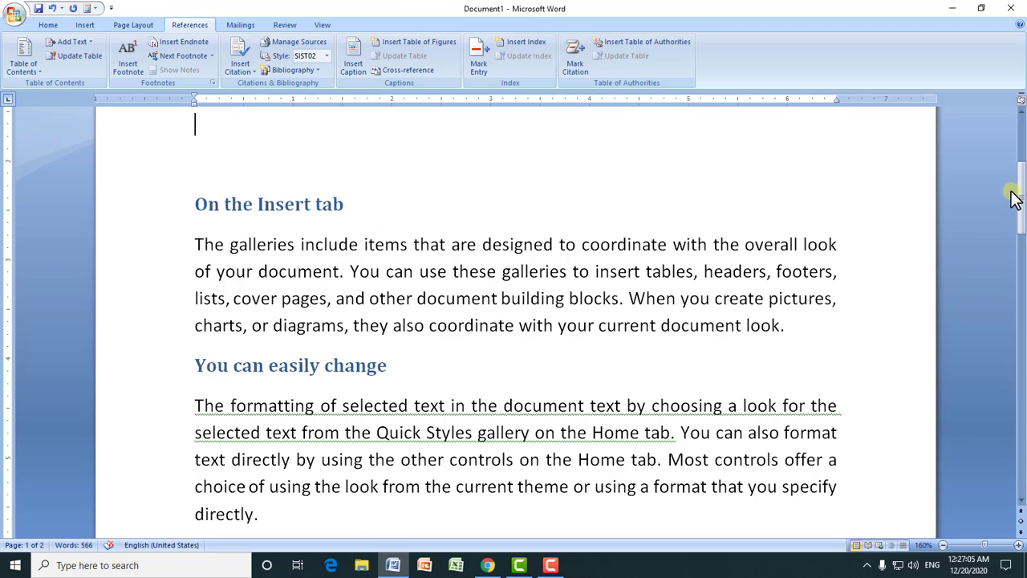
Step: Put 'To change the overall' on its own line and mark it as a contents heading
drag(1023, 196, 1022, 161)
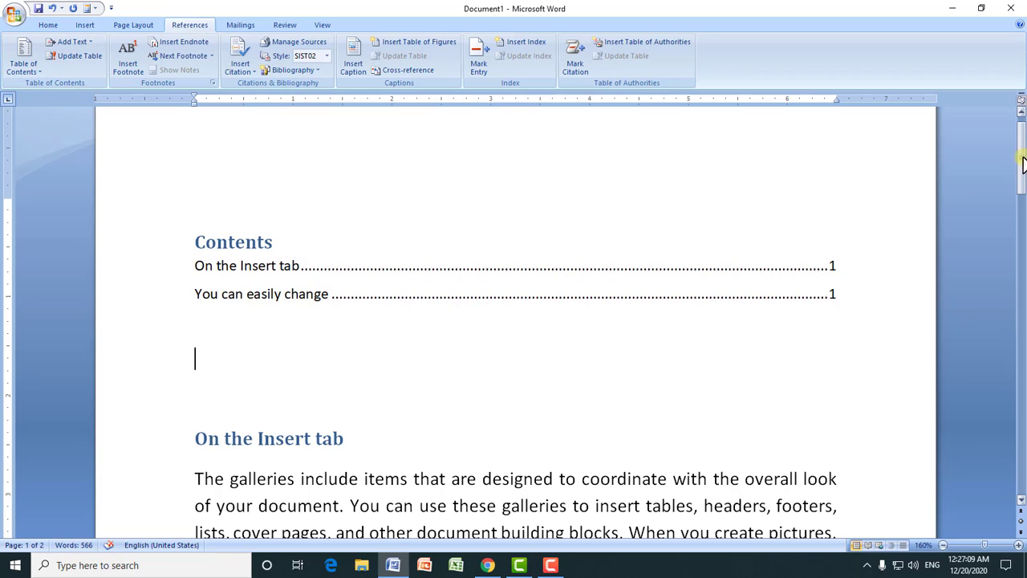
drag(1023, 161, 1024, 250)
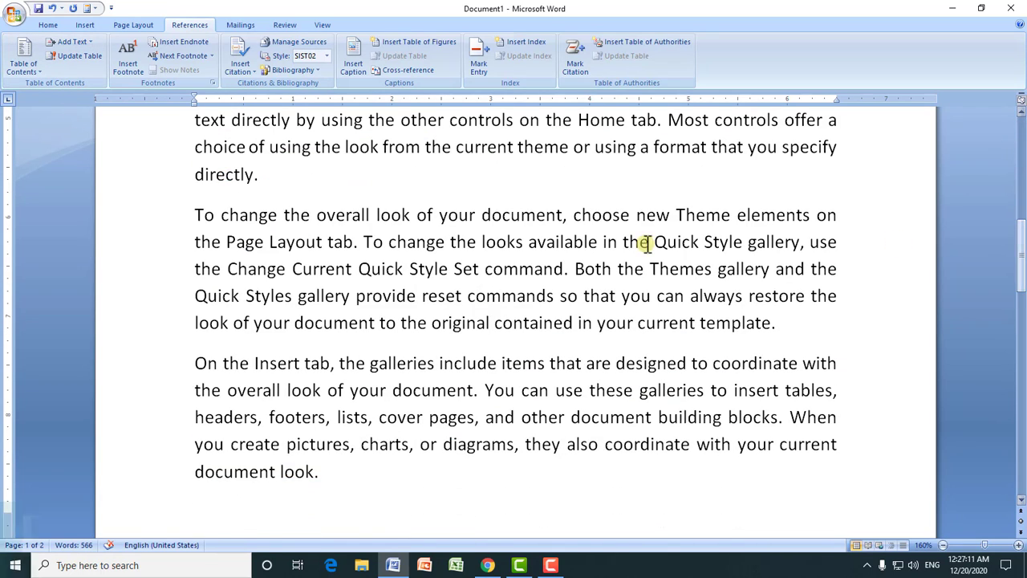
click(376, 216)
key(Return)
drag(371, 216, 205, 215)
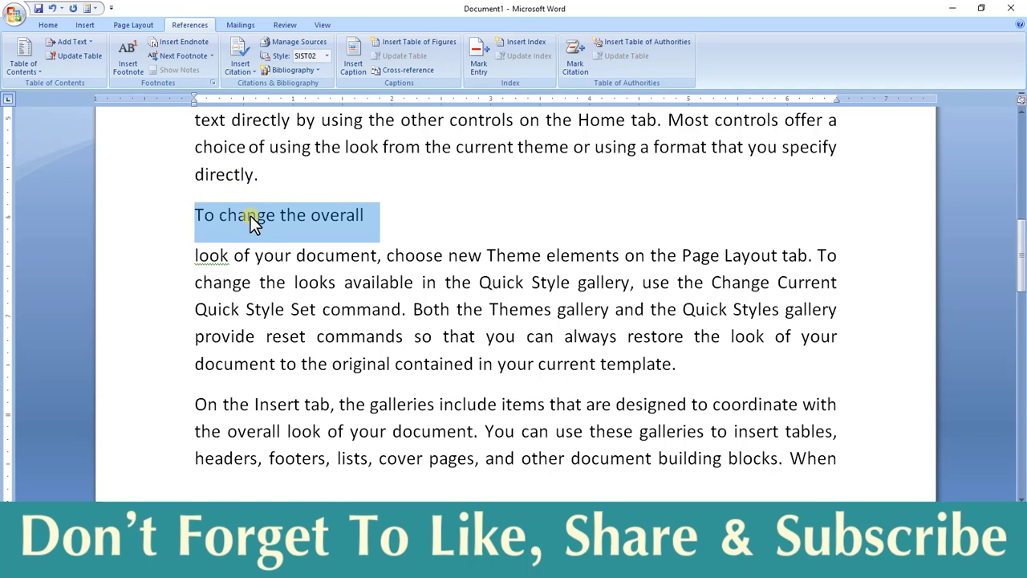
click(76, 43)
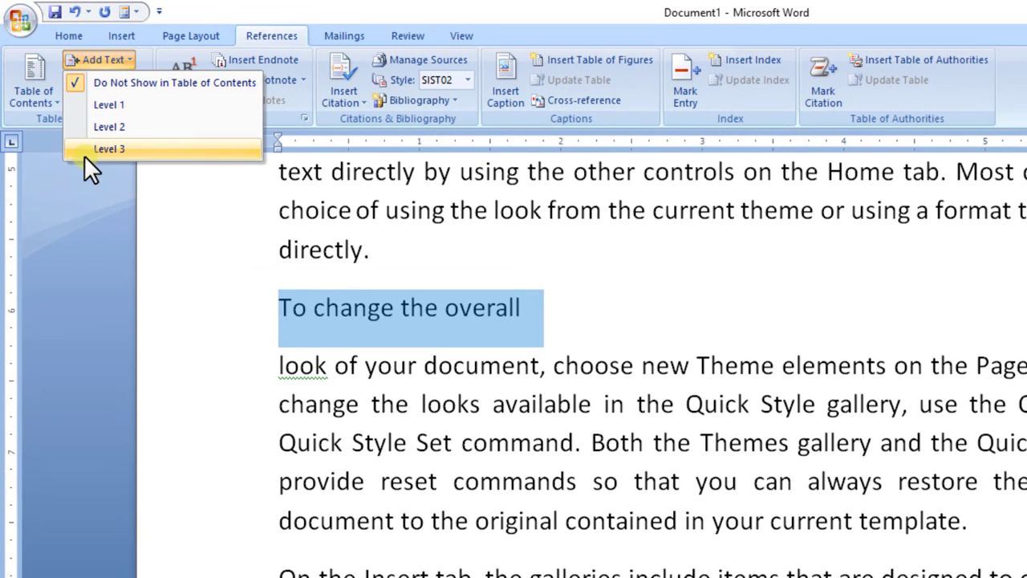
click(89, 106)
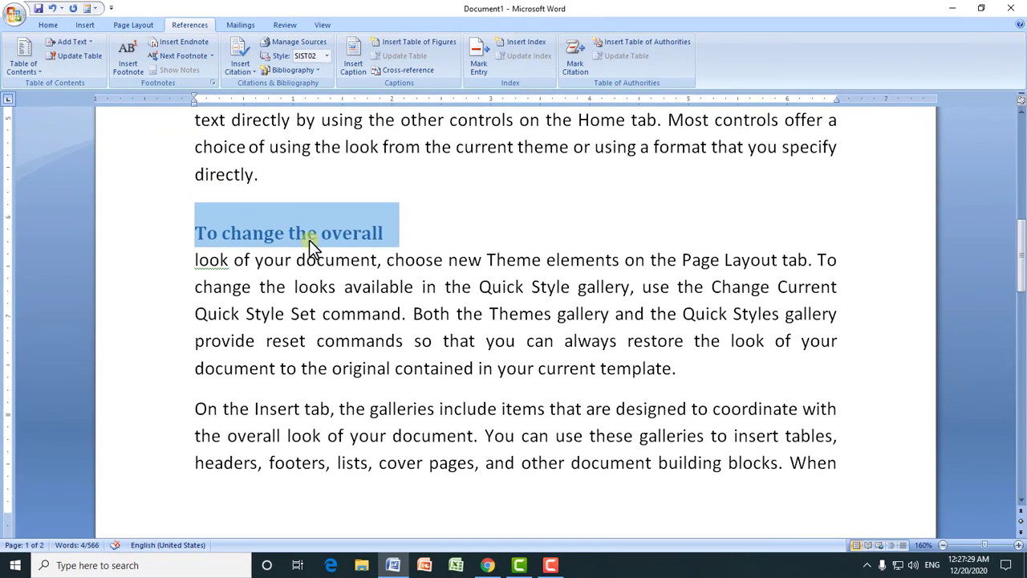
drag(1021, 264, 1021, 229)
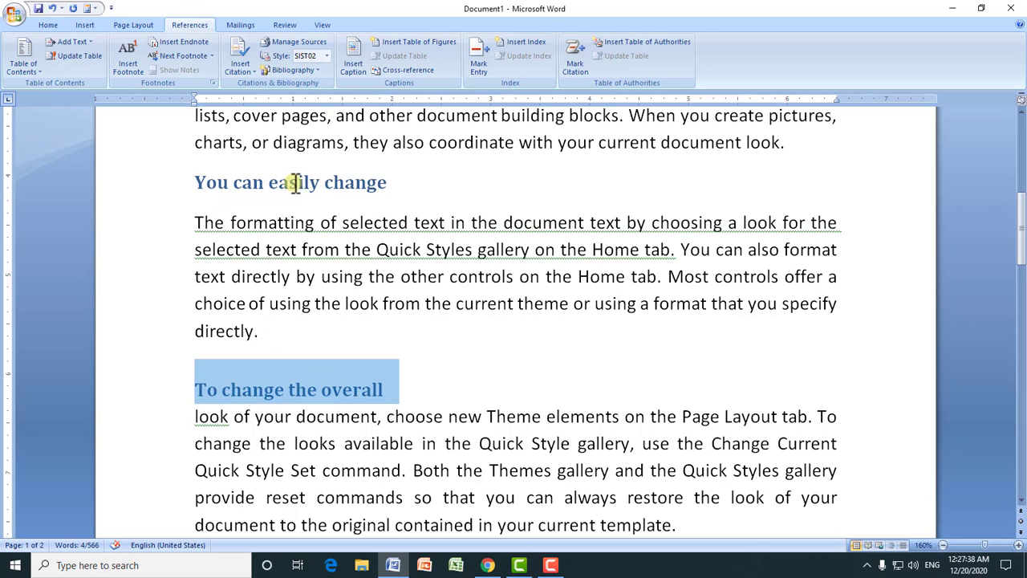
click(341, 394)
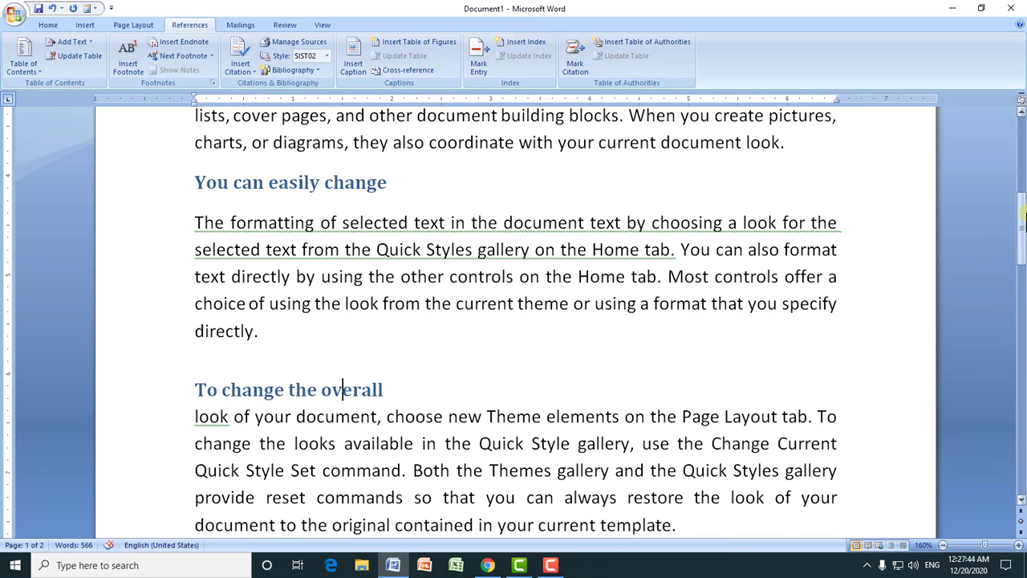
Step: Update the entire table of contents so it lists the new third heading
drag(1020, 237, 1021, 184)
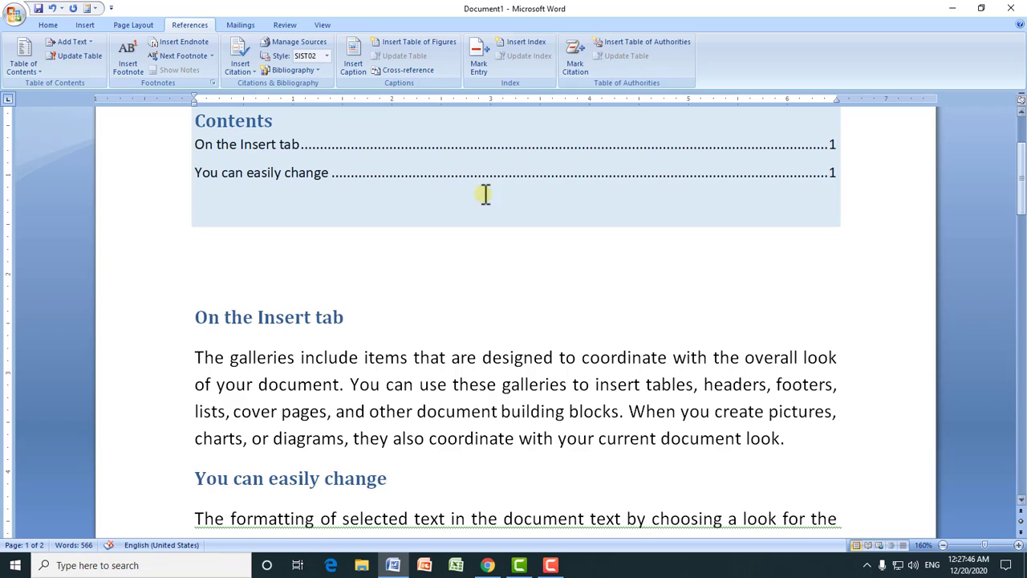
click(212, 210)
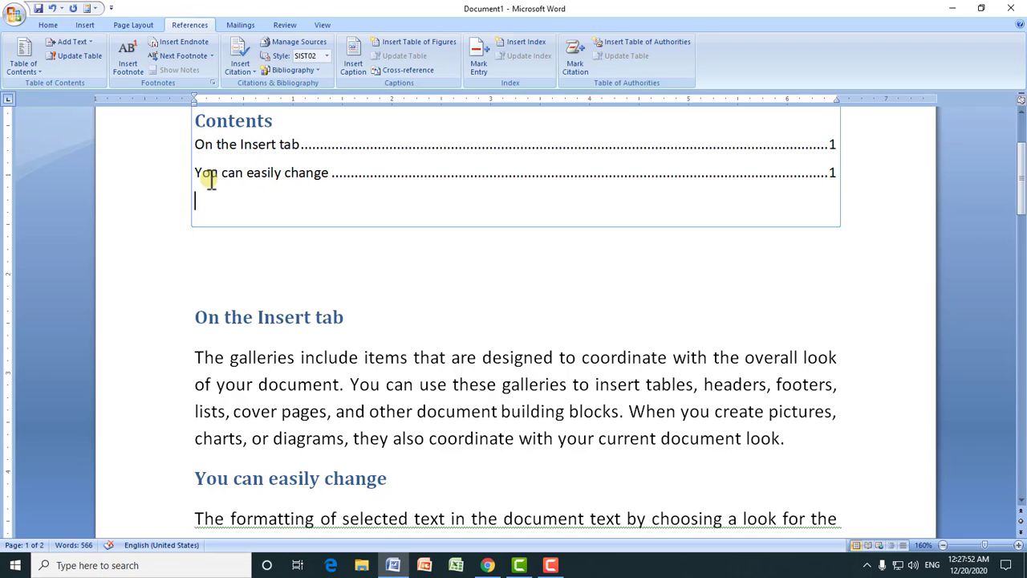
click(88, 58)
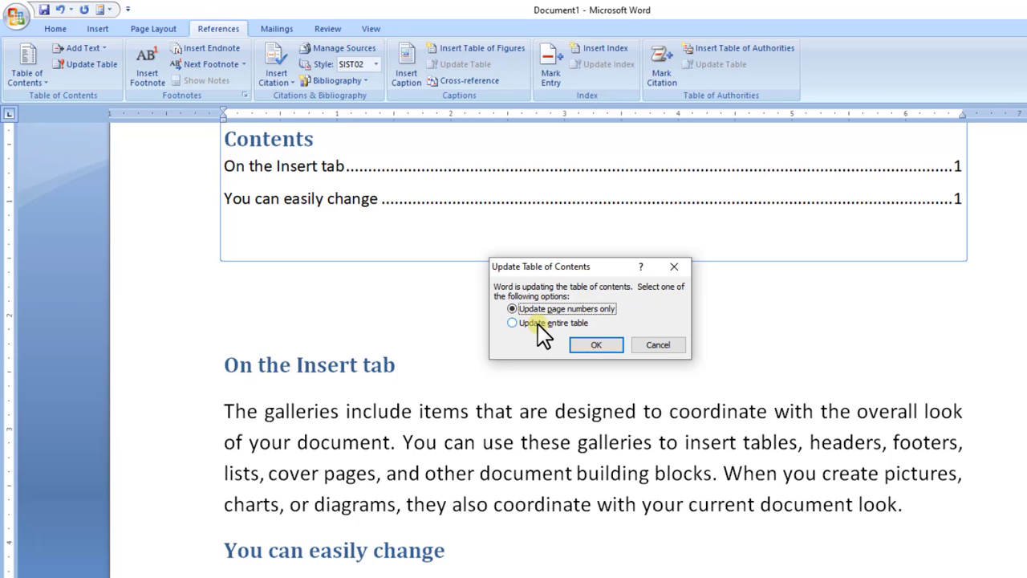
click(538, 323)
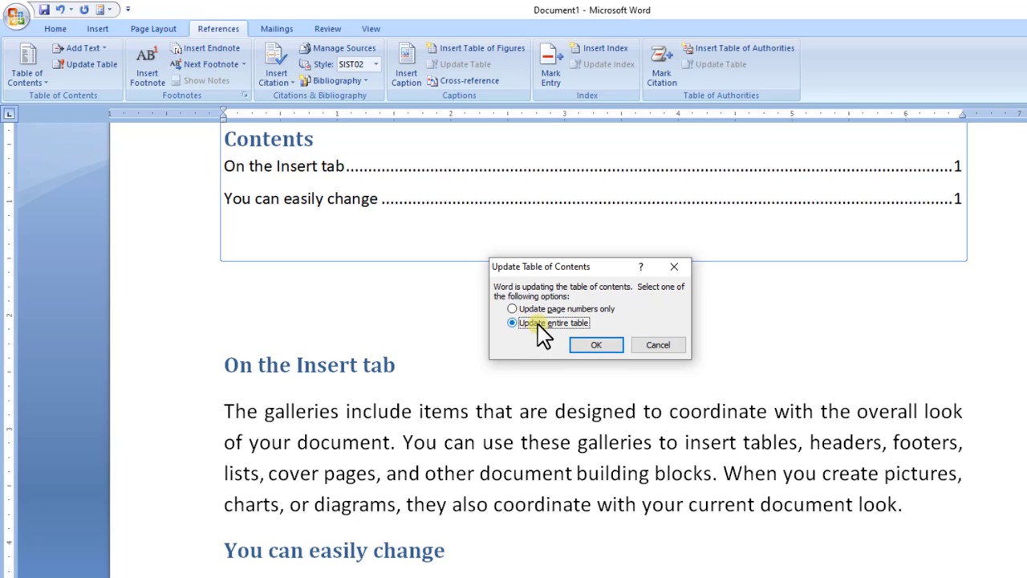
click(596, 345)
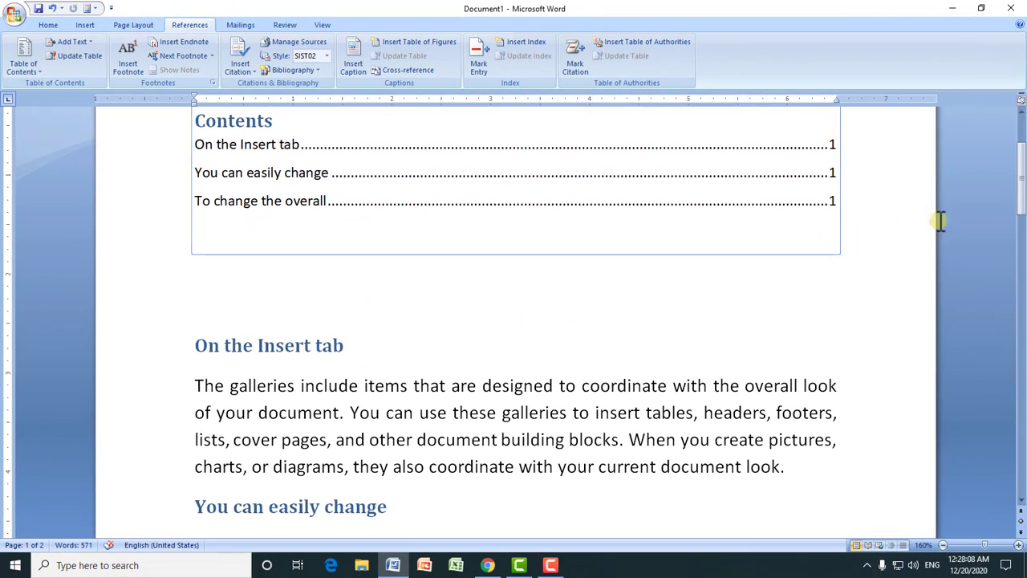
mouse_move(1023, 190)
mouse_down()
mouse_move(1023, 241)
mouse_move(1022, 160)
mouse_up()
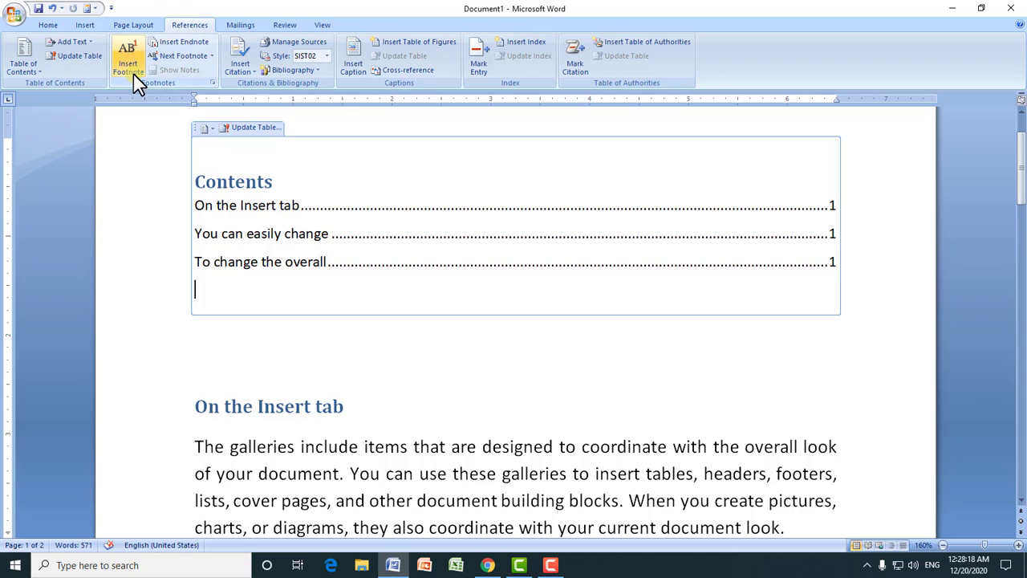
Step: Insert footnote 1 after 'template.'
click(1022, 183)
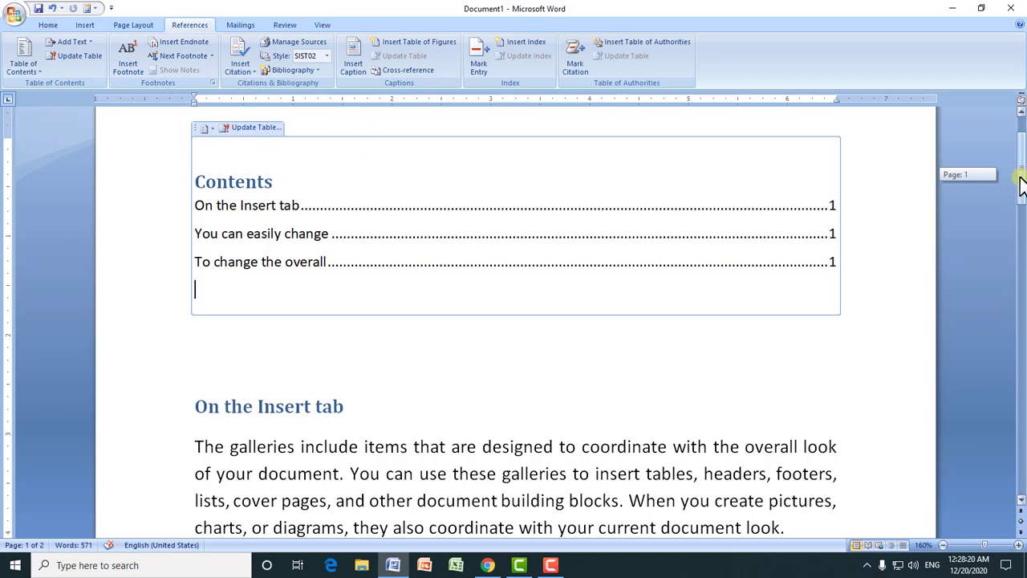
drag(1022, 183, 1022, 284)
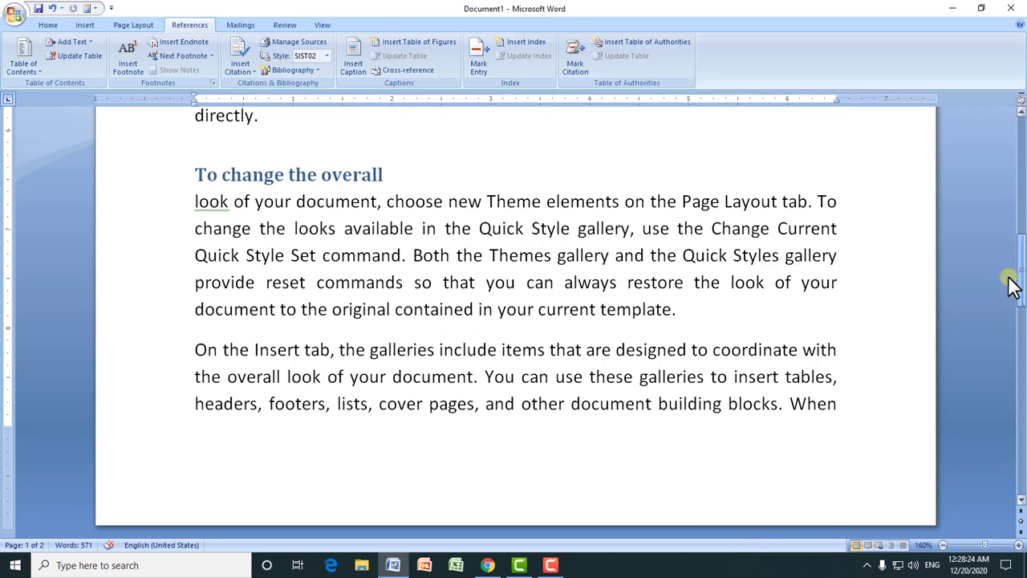
click(678, 310)
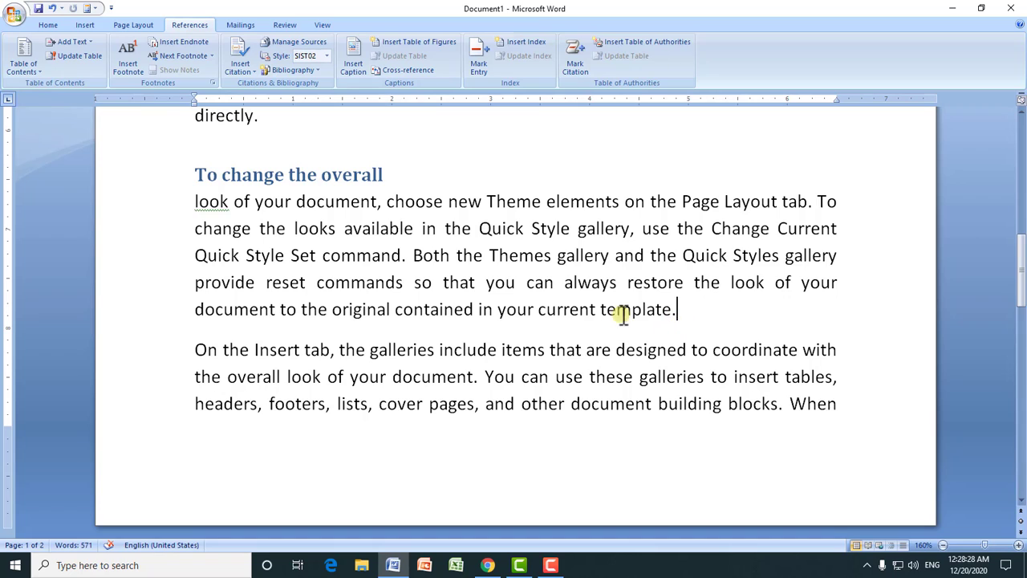
click(129, 74)
text(Waseem Computers)
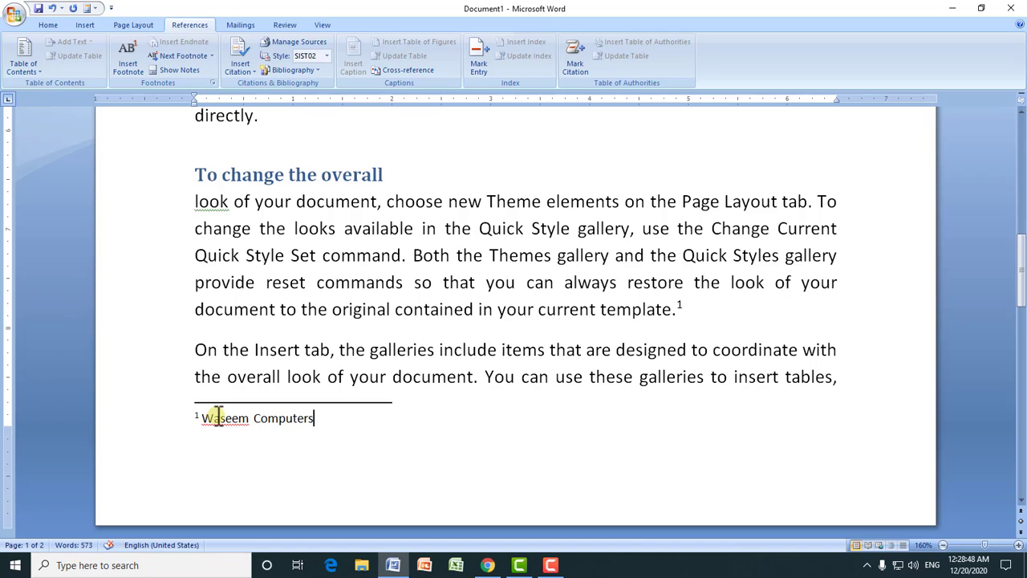
Step: Insert a second footnote reading 'MS Word in Hindi' after 'document look.'
drag(1020, 266, 1009, 353)
click(325, 142)
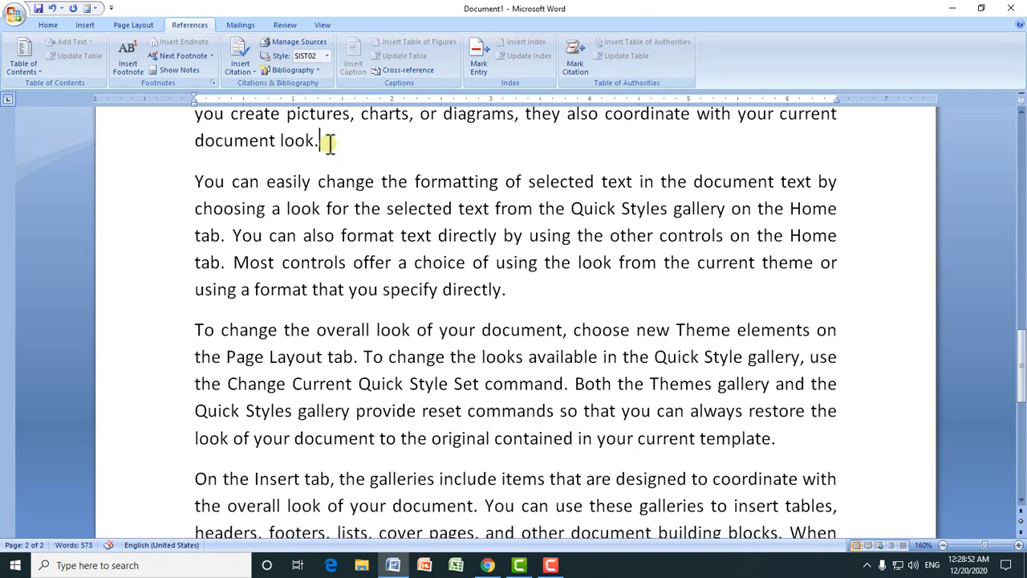
click(127, 73)
text(MS Word in Hindi)
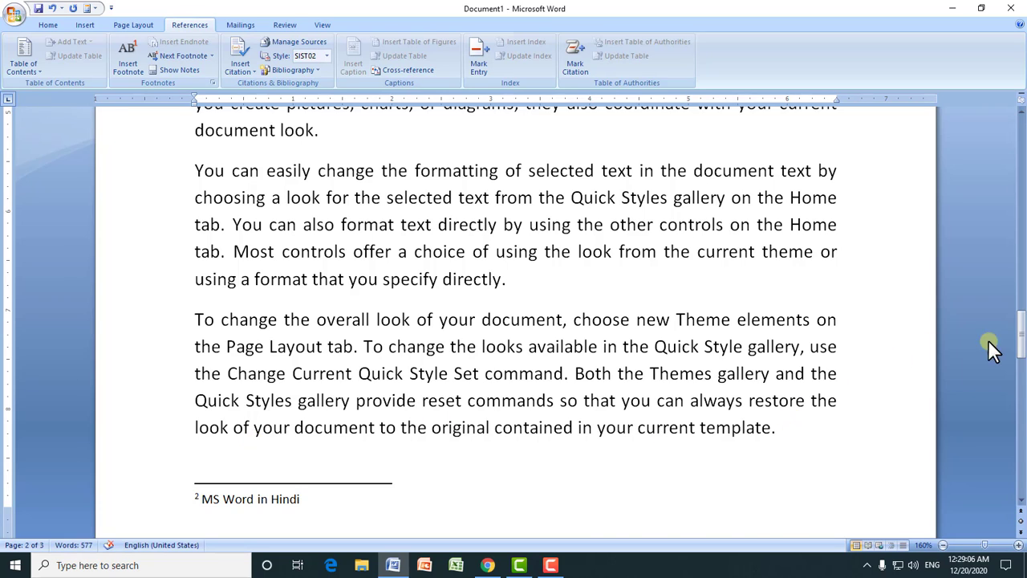
drag(1022, 335, 1022, 277)
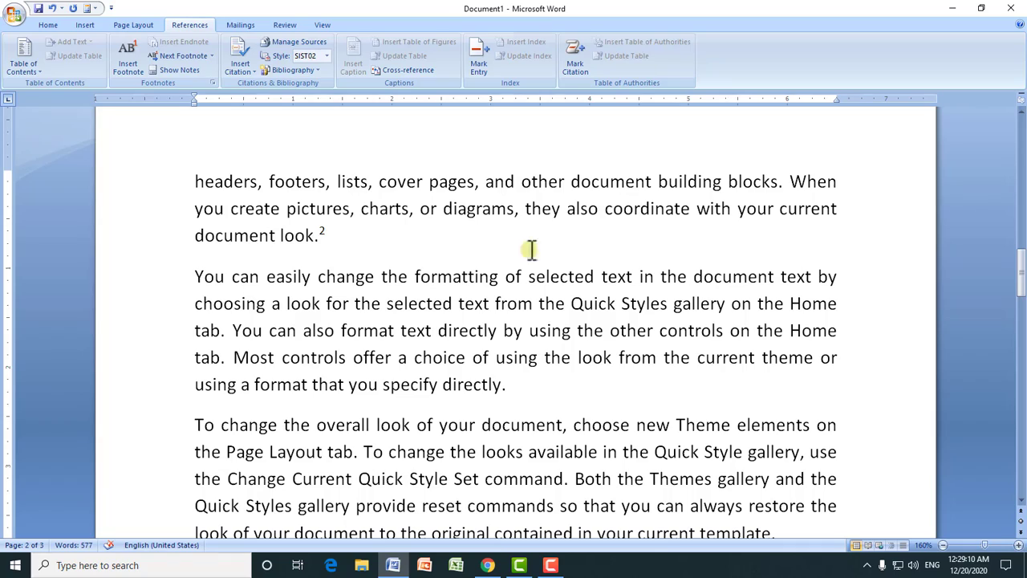
scroll(963, 250, down, 4)
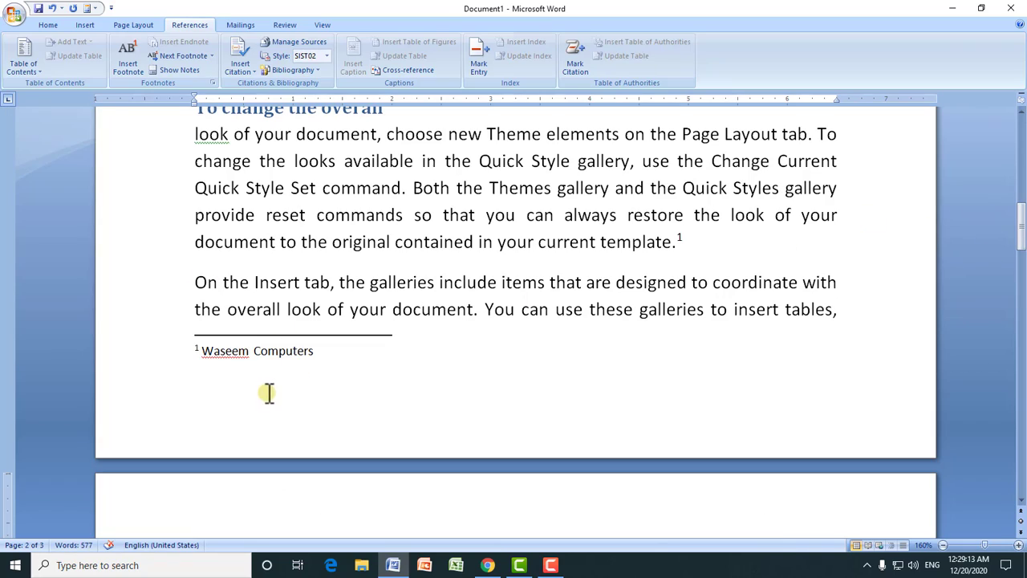
drag(1022, 223, 1021, 349)
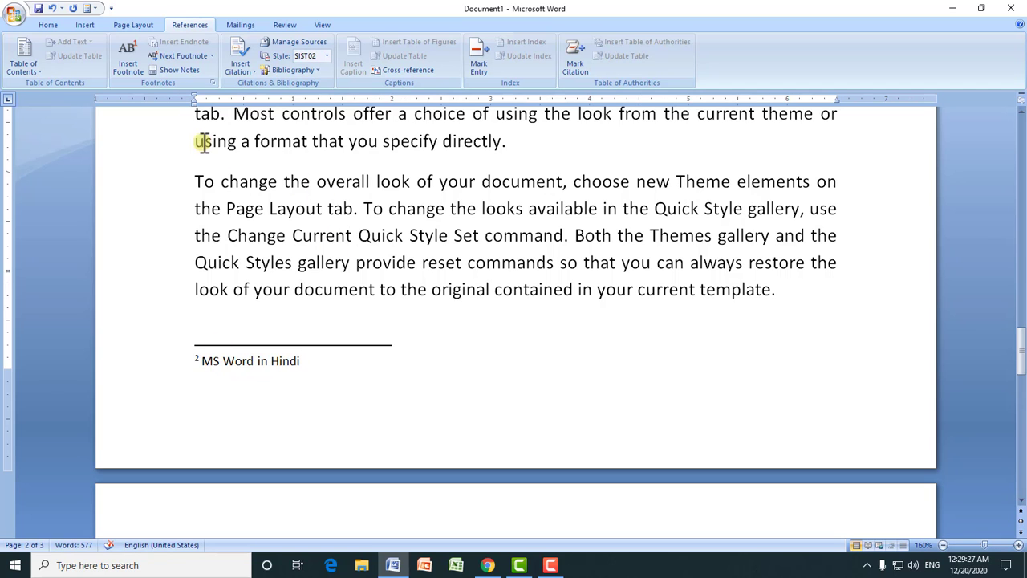
Step: Set footnote numbering to Restart each page and apply it to the document
click(214, 81)
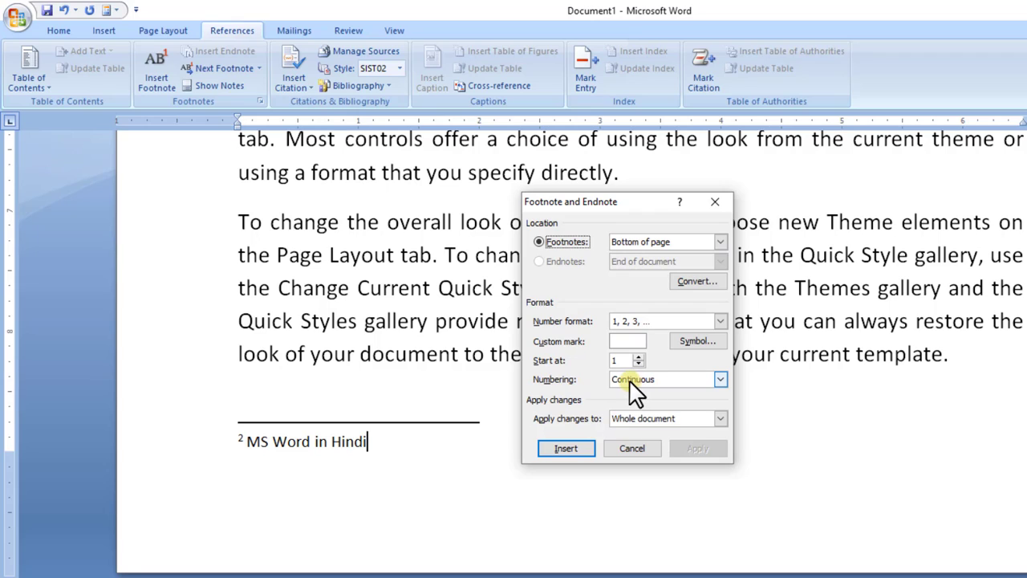
click(721, 377)
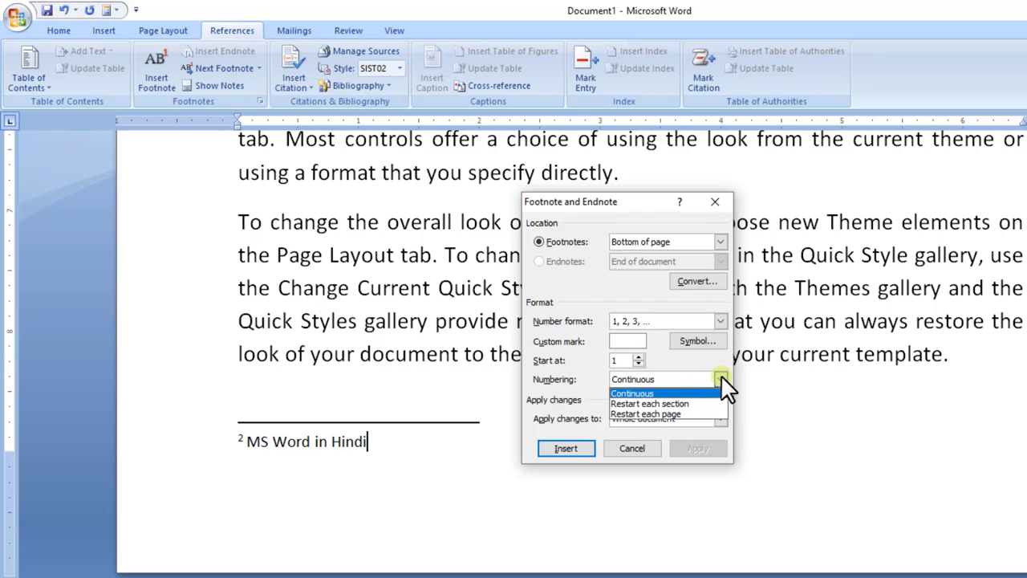
click(627, 413)
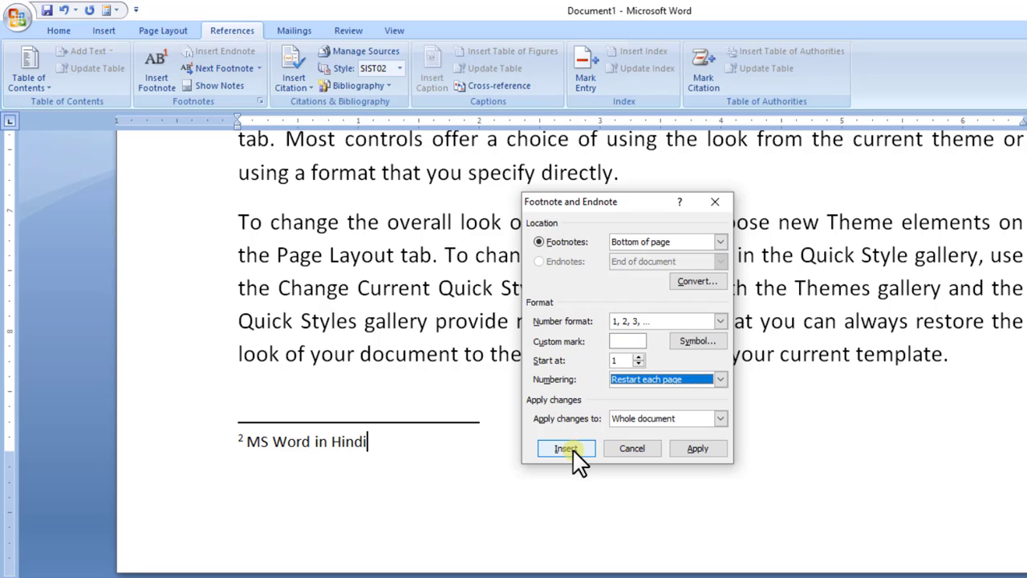
click(694, 446)
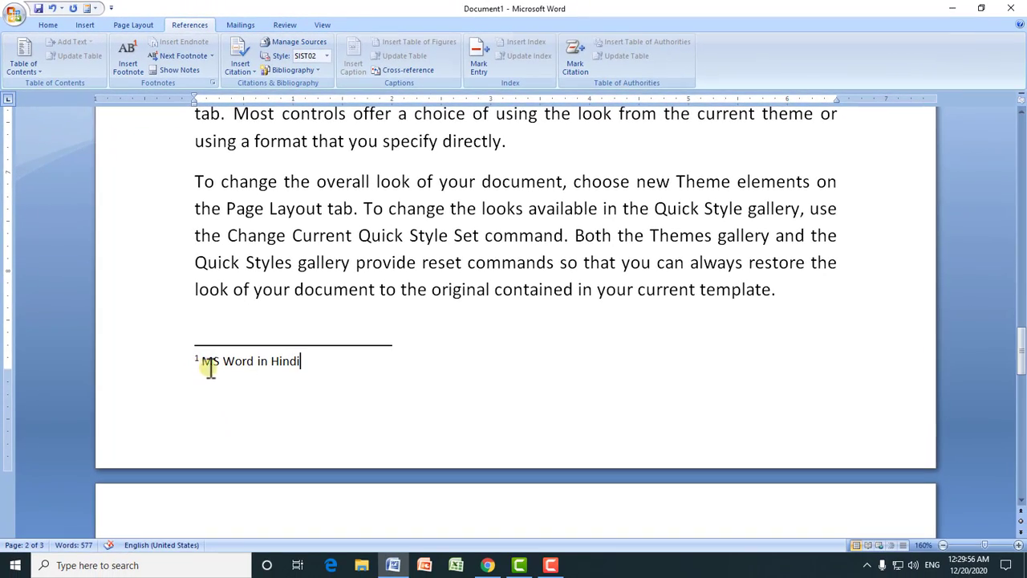
drag(1022, 345, 1002, 155)
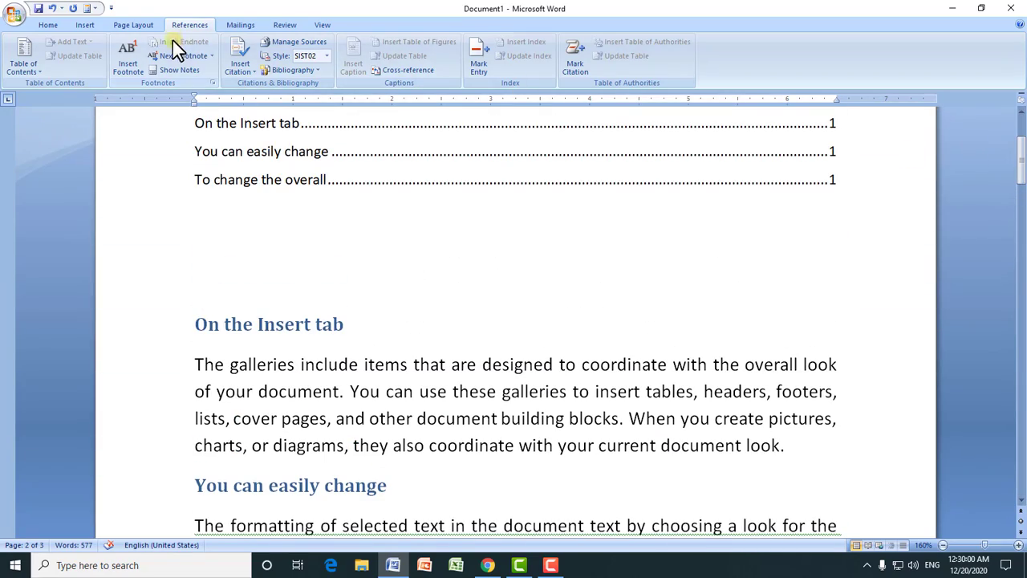
click(787, 444)
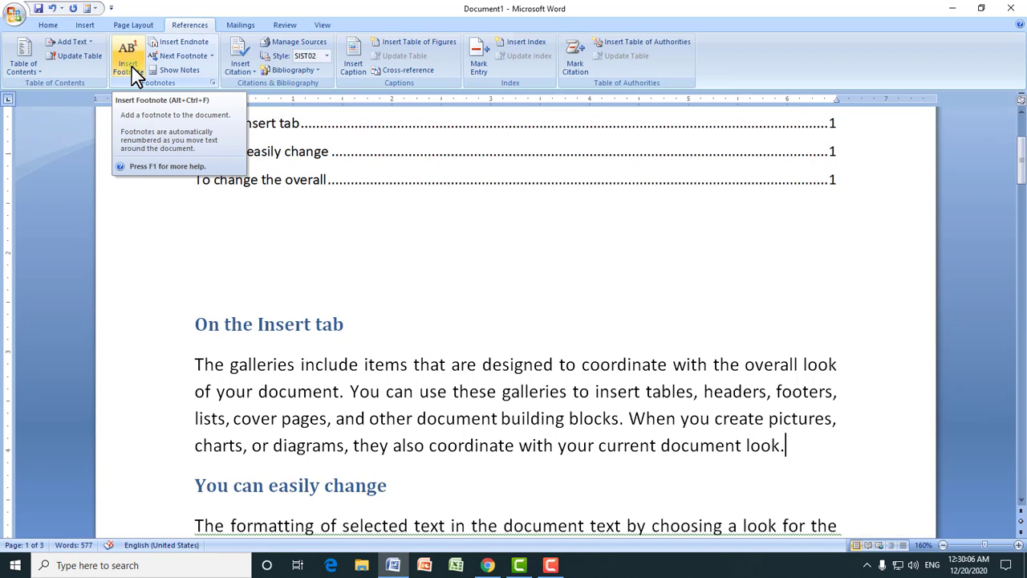
drag(1021, 161, 1023, 223)
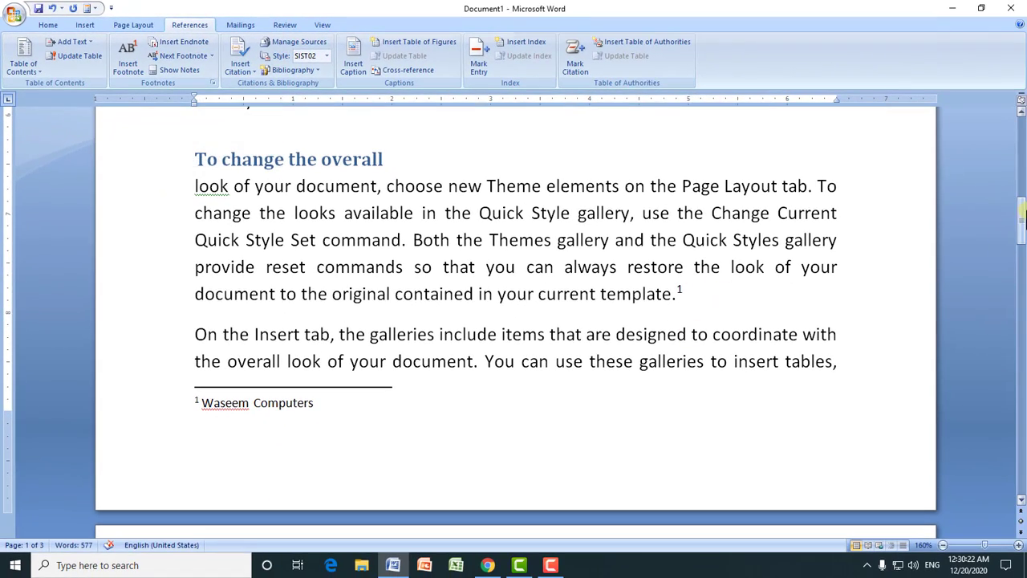
drag(1021, 221, 1020, 277)
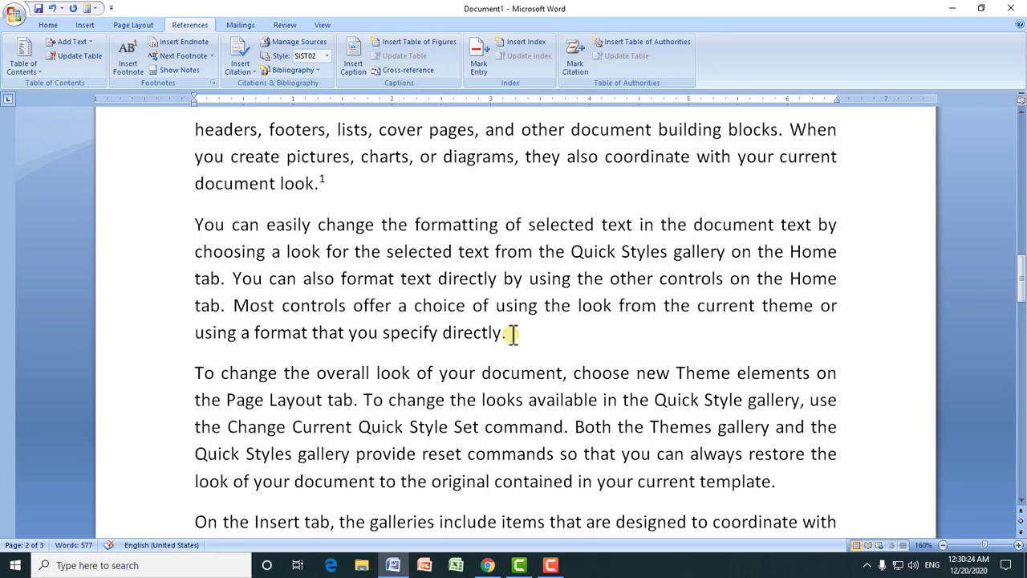
click(511, 332)
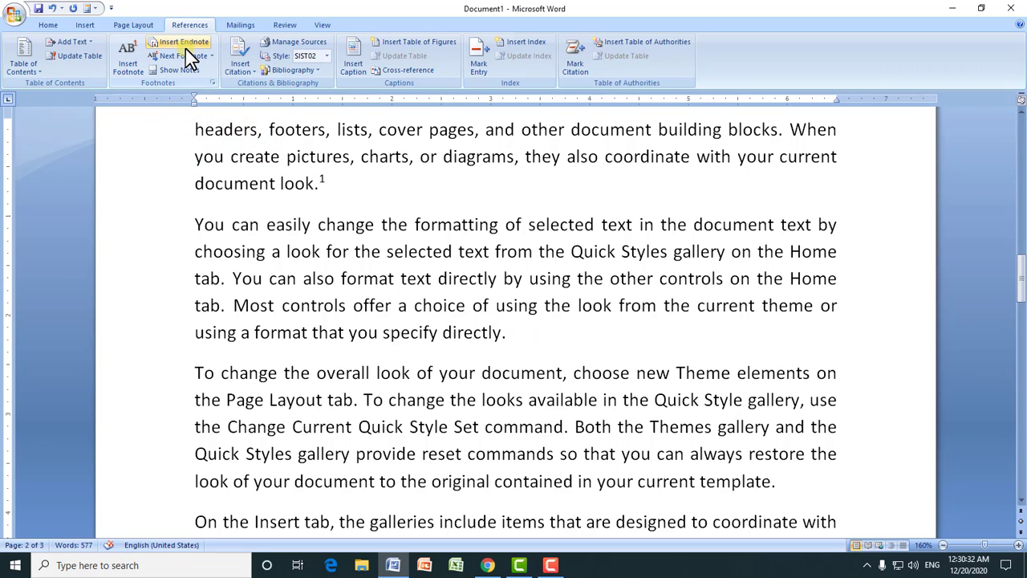
Step: Insert endnote i reading 'Mumbai' after 'specify directly.'
click(186, 46)
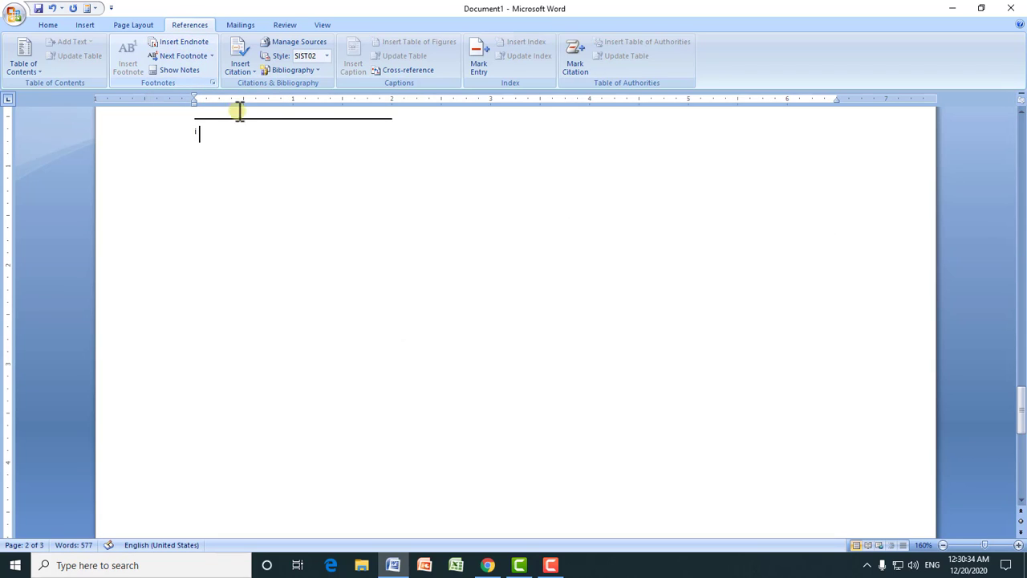
drag(1023, 397, 1022, 371)
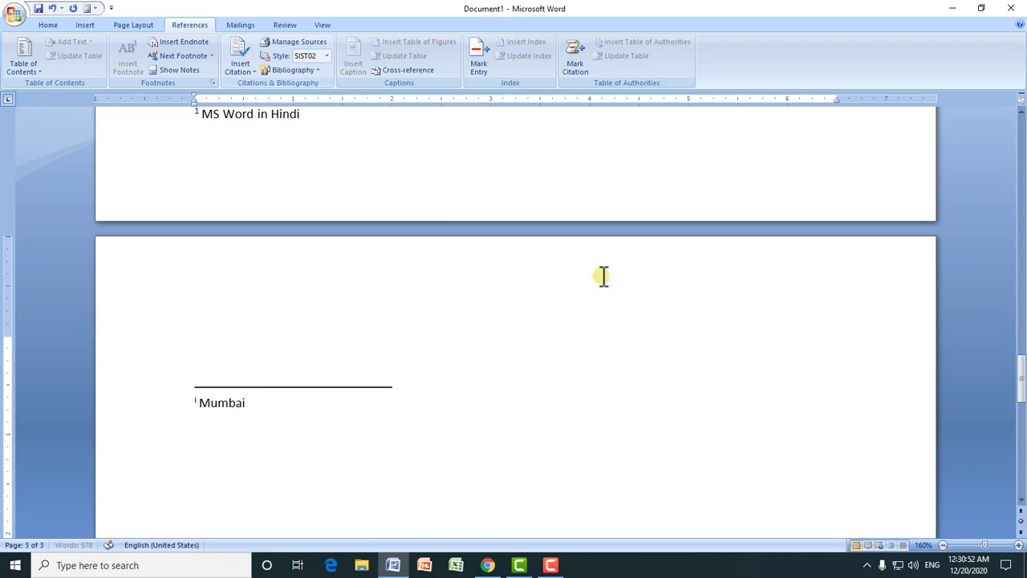
drag(1023, 373, 1017, 237)
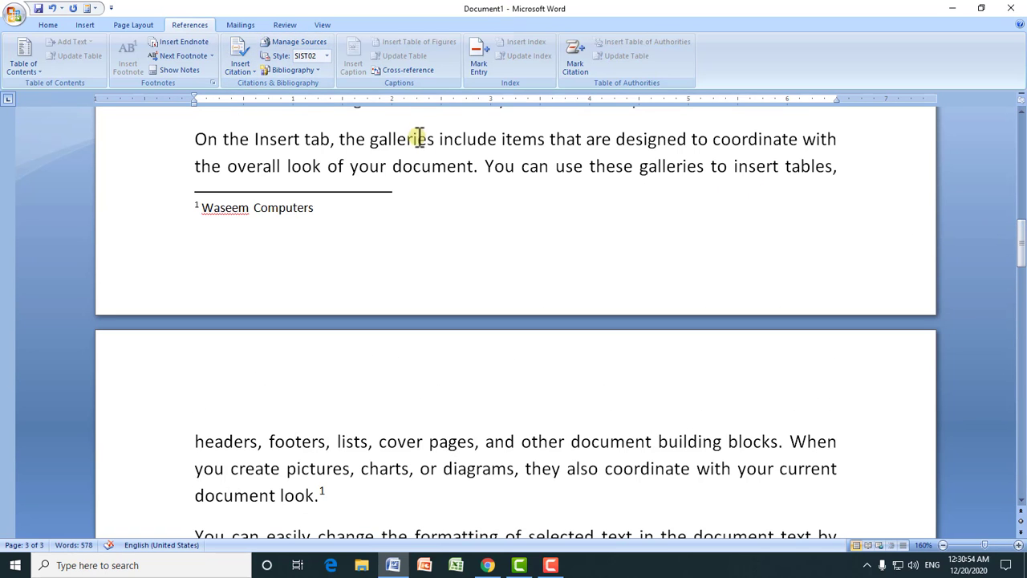
Step: Jump to the next footnote reference, then use Show Notes to reach the footnote area
click(171, 56)
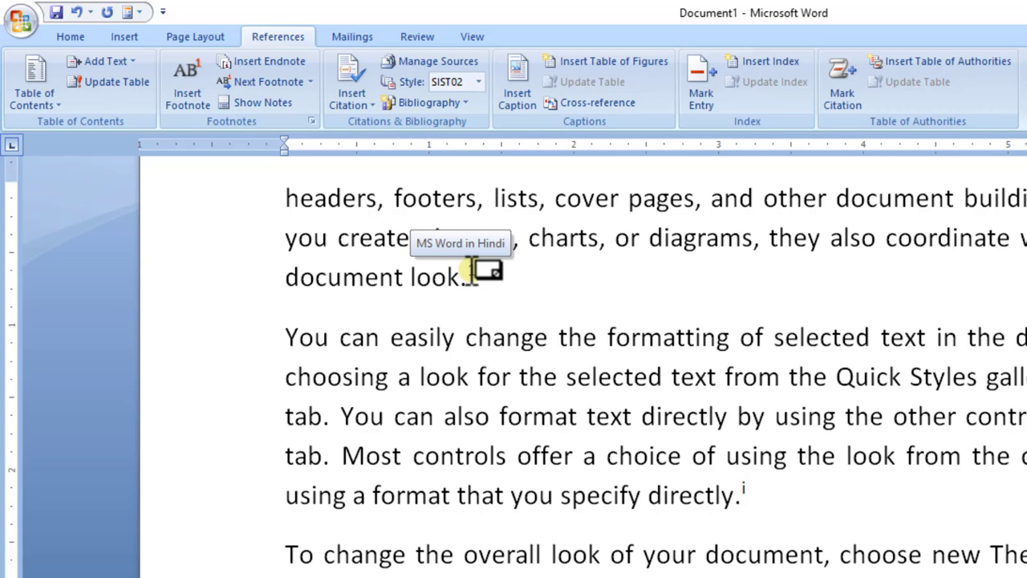
click(272, 109)
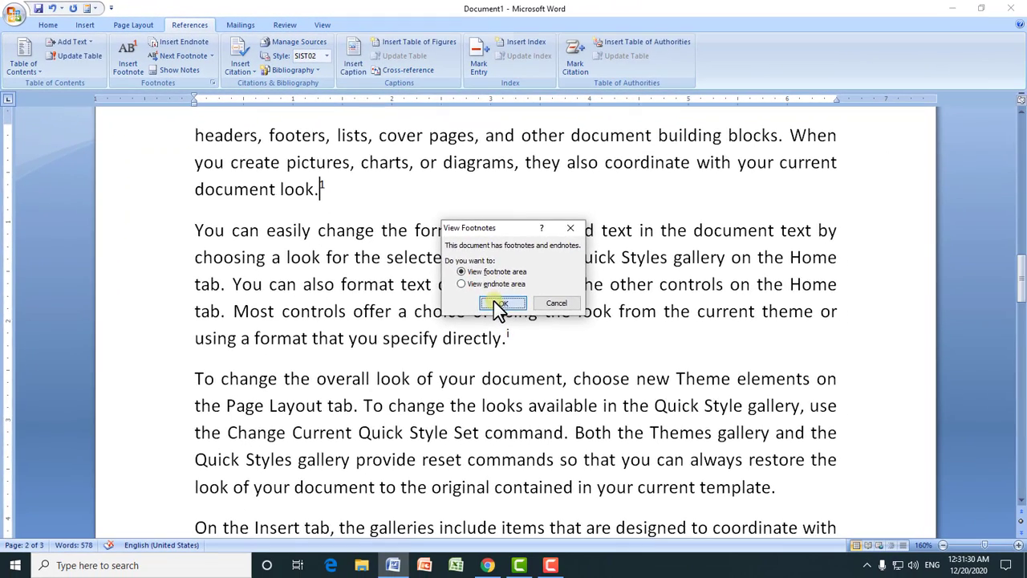
click(736, 444)
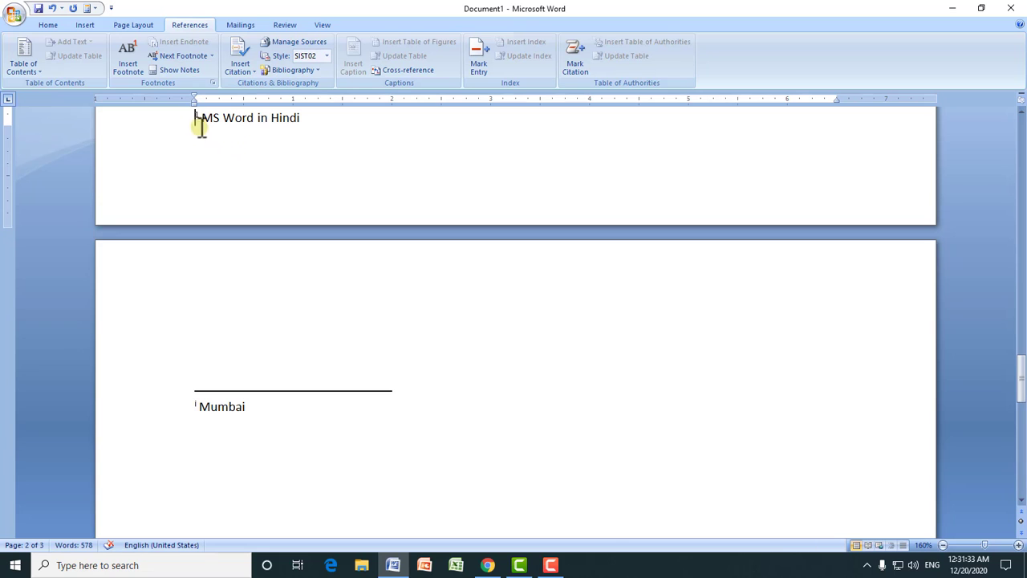
click(1018, 354)
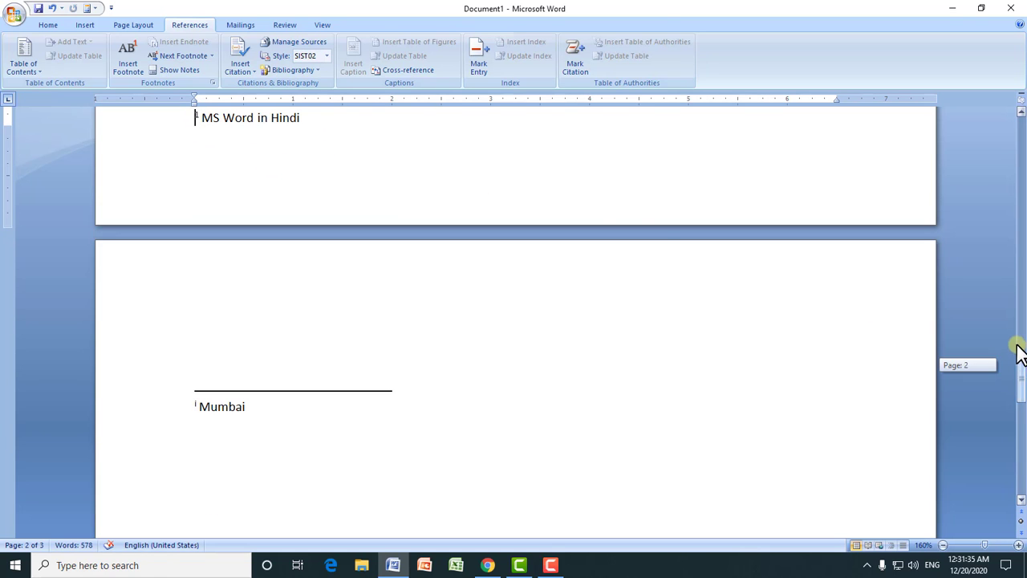
drag(1018, 354, 1018, 330)
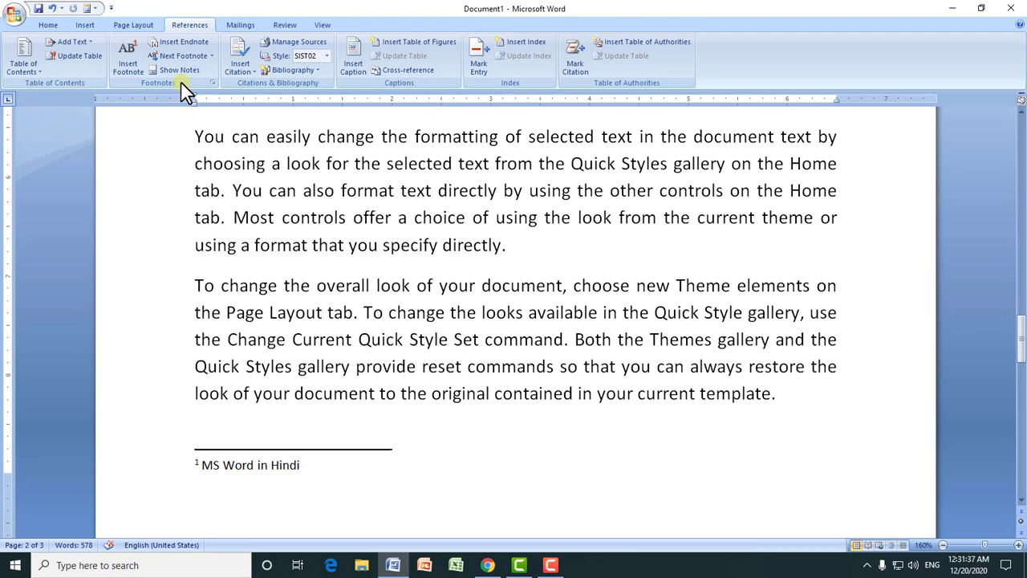
Step: Choose View endnote area to jump to the 'Mumbai' endnote on page 3
click(178, 71)
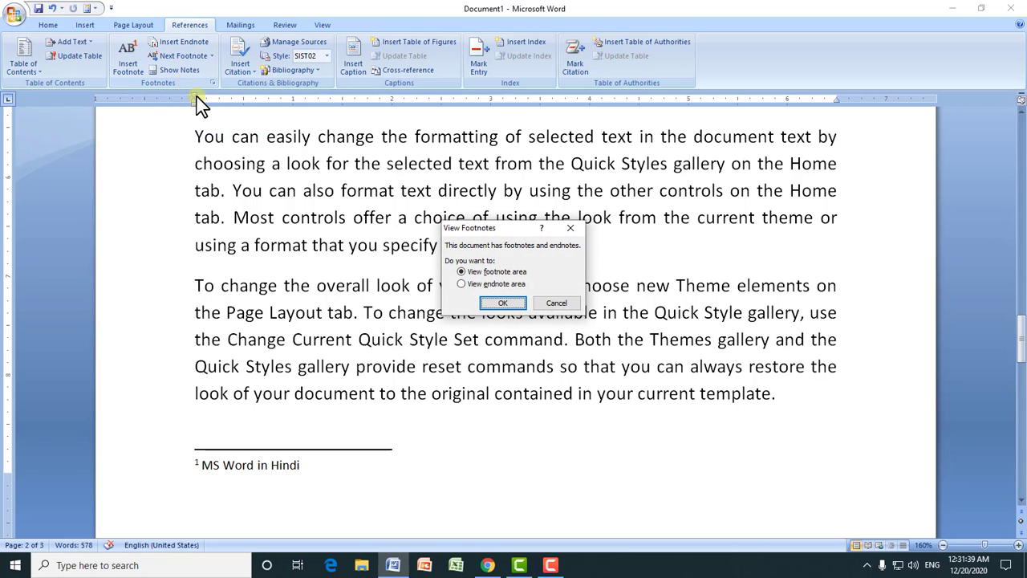
click(495, 283)
click(494, 304)
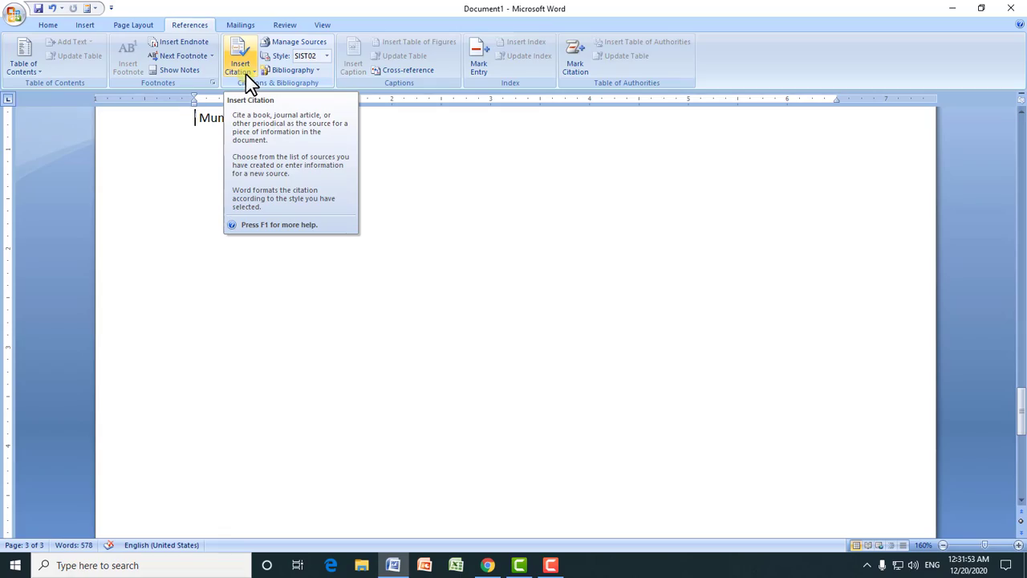
Step: After 'directly.' on page 2, start a new citation source via Insert Citation > Add New Source
drag(1020, 406, 1020, 195)
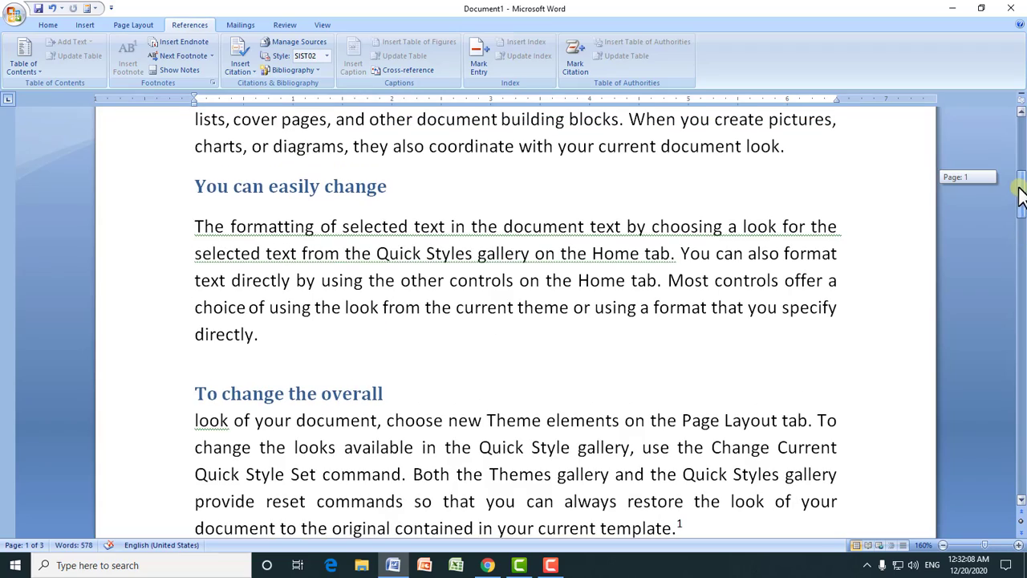
click(277, 335)
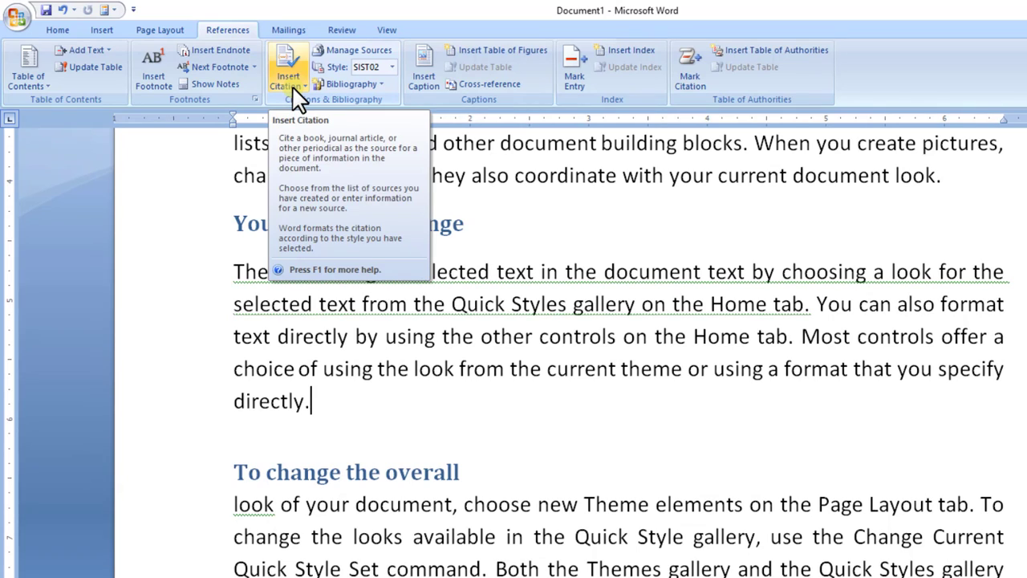
click(293, 89)
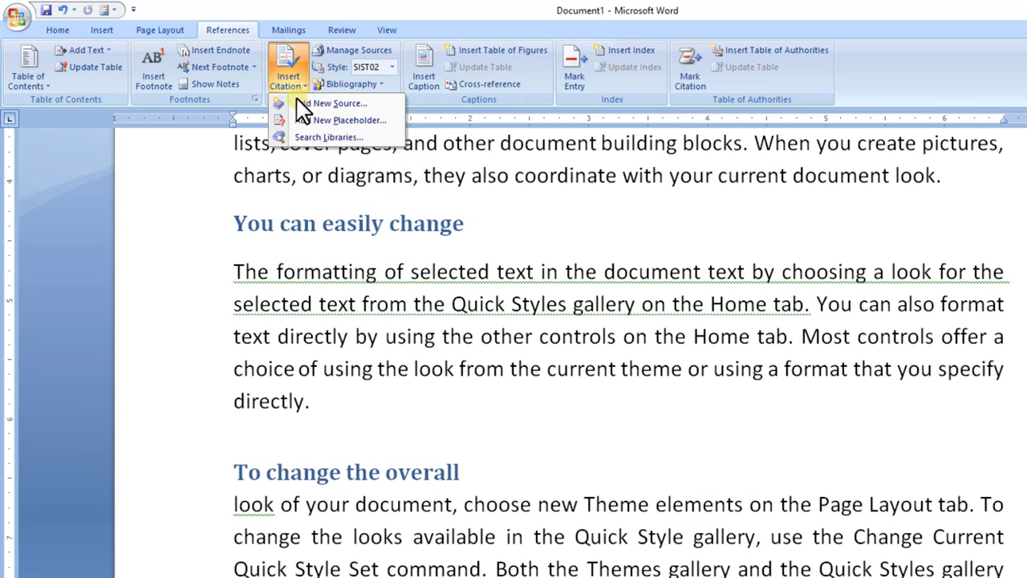
click(345, 104)
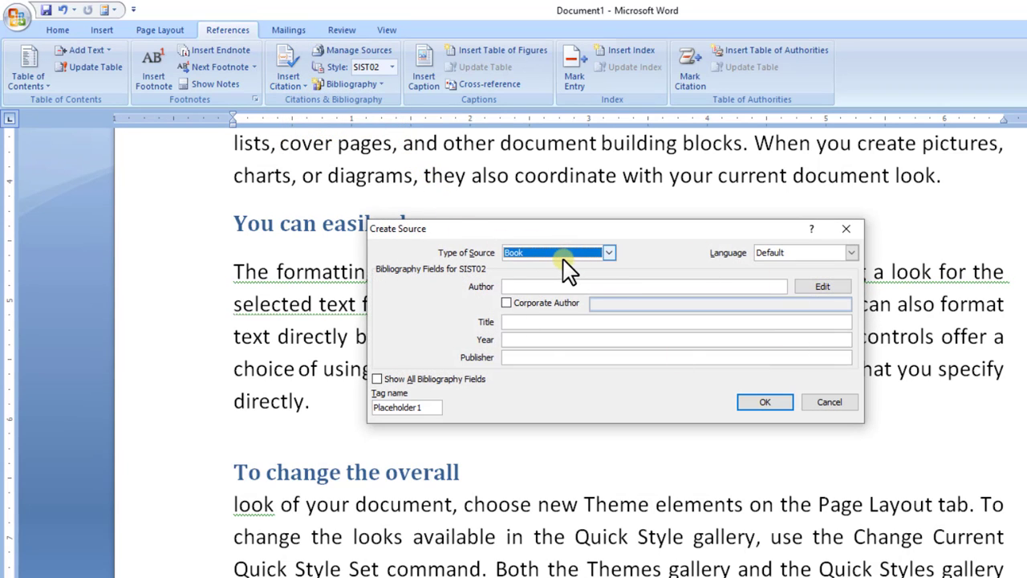
Step: Fill in a Book source with the author, title 'Waseem Computers' and publisher Markaz Media
click(609, 254)
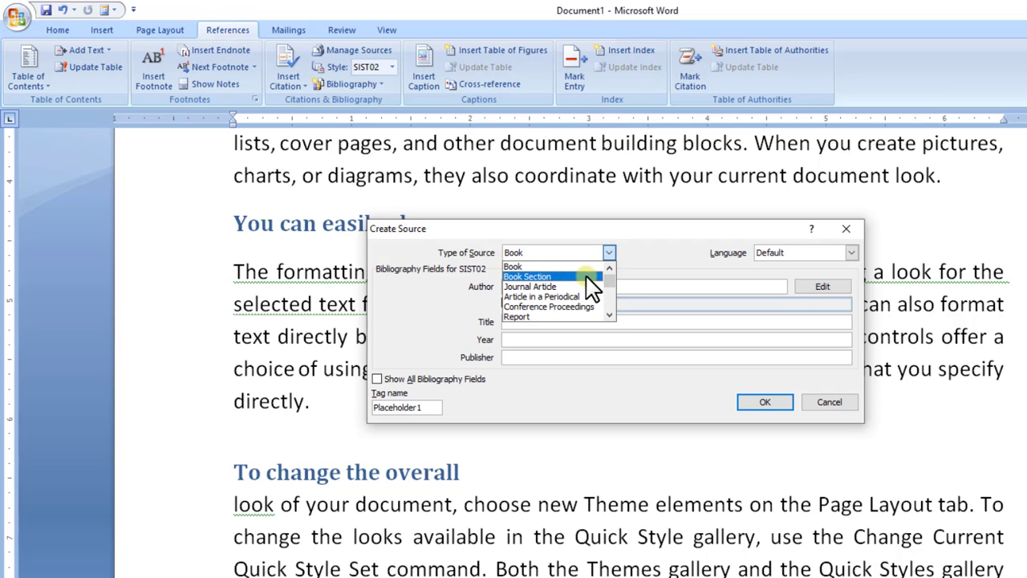
mouse_move(610, 281)
mouse_down()
mouse_move(608, 298)
mouse_move(618, 283)
mouse_up()
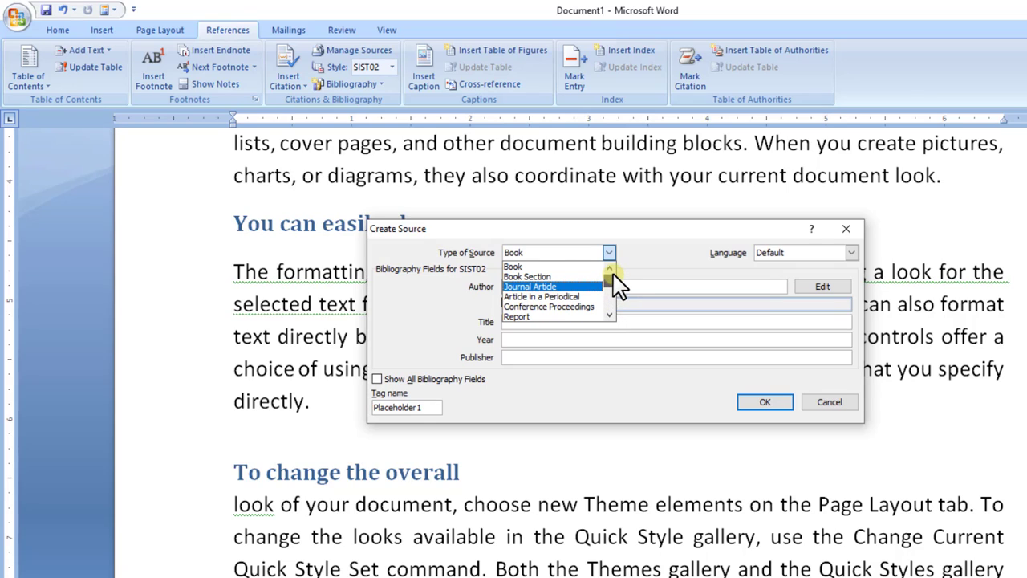
click(530, 267)
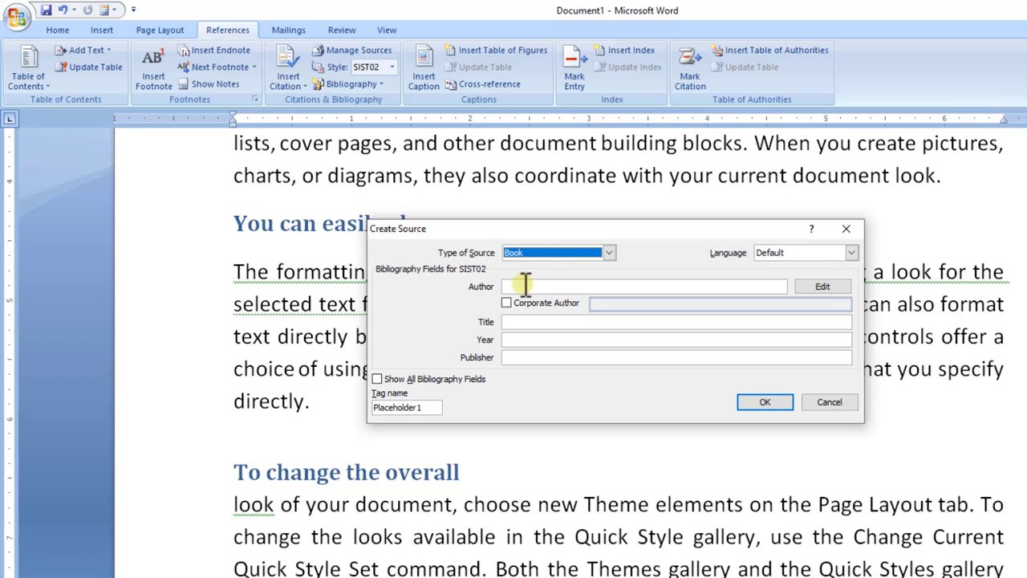
click(524, 286)
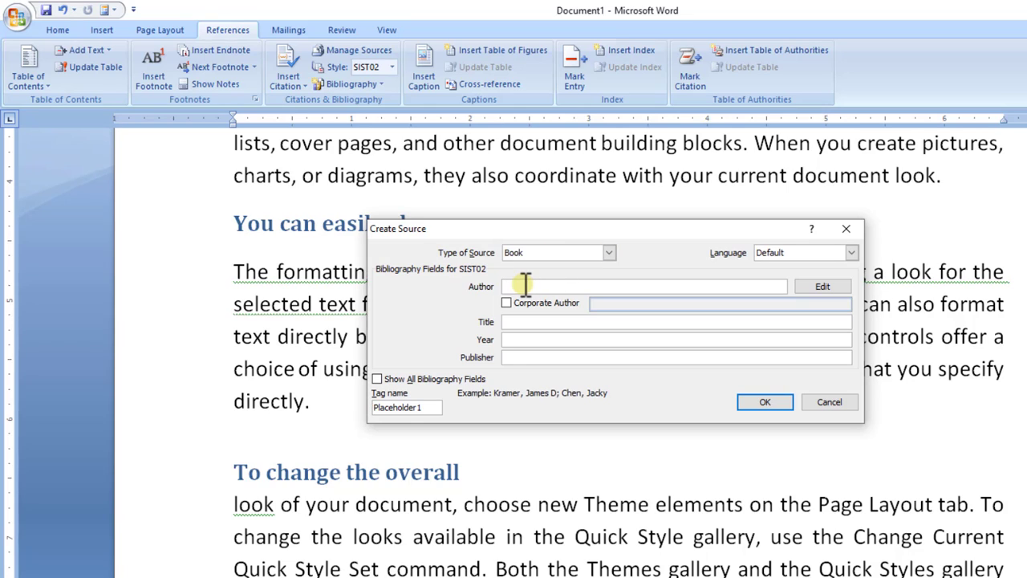
text(Akram)
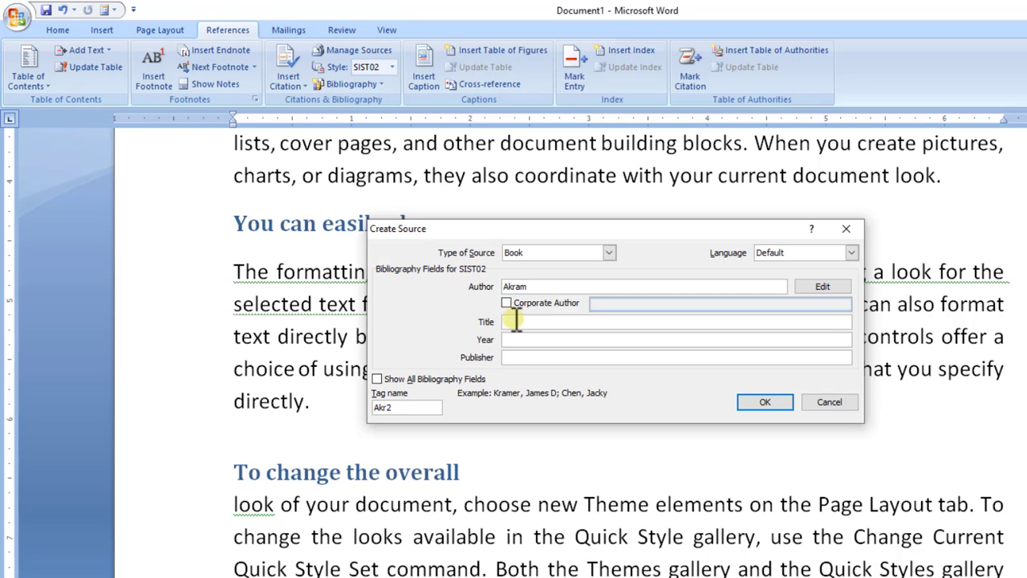
click(514, 321)
text(Waseem Computers)
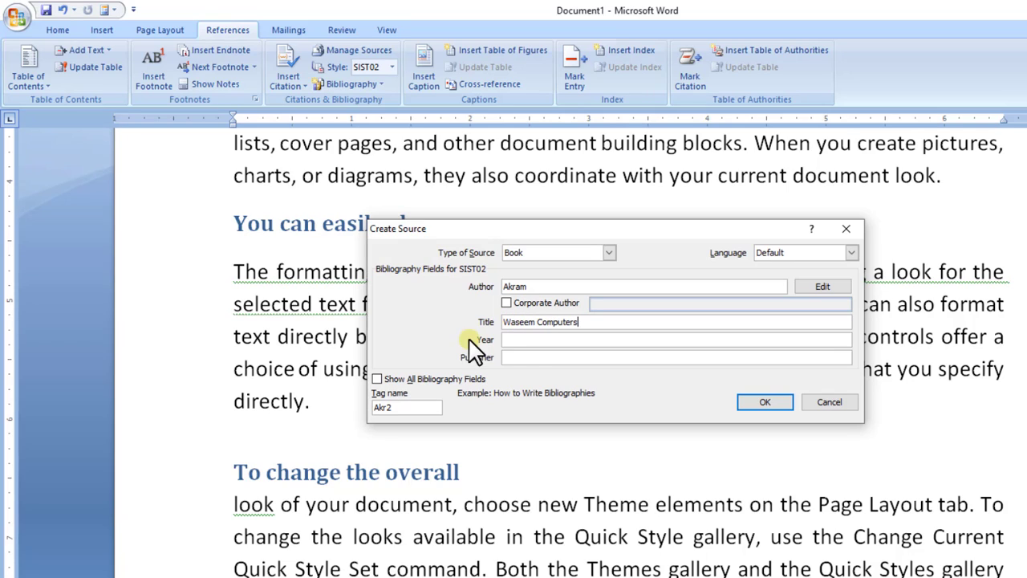
click(527, 339)
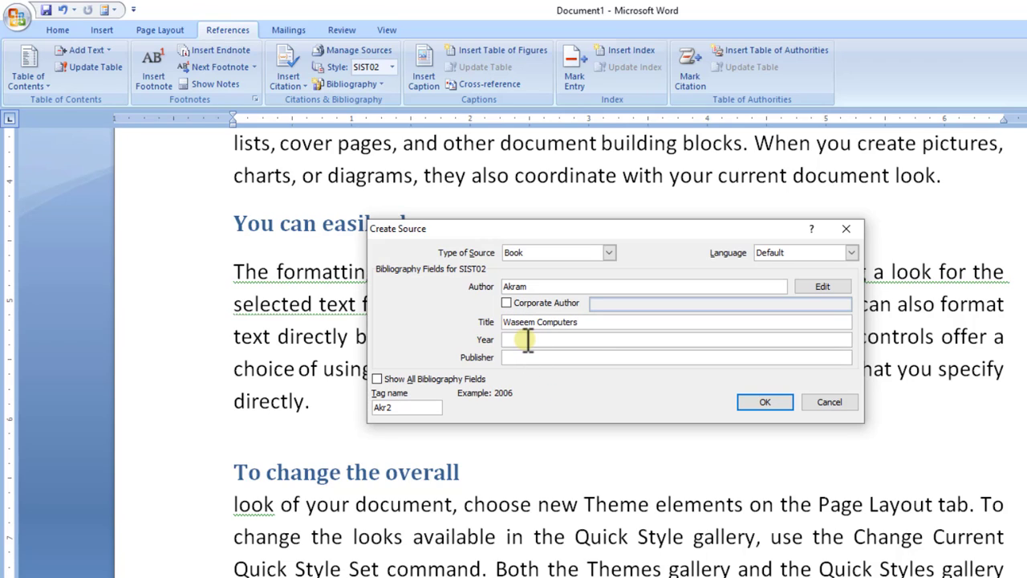
click(527, 359)
text(Markaz Media)
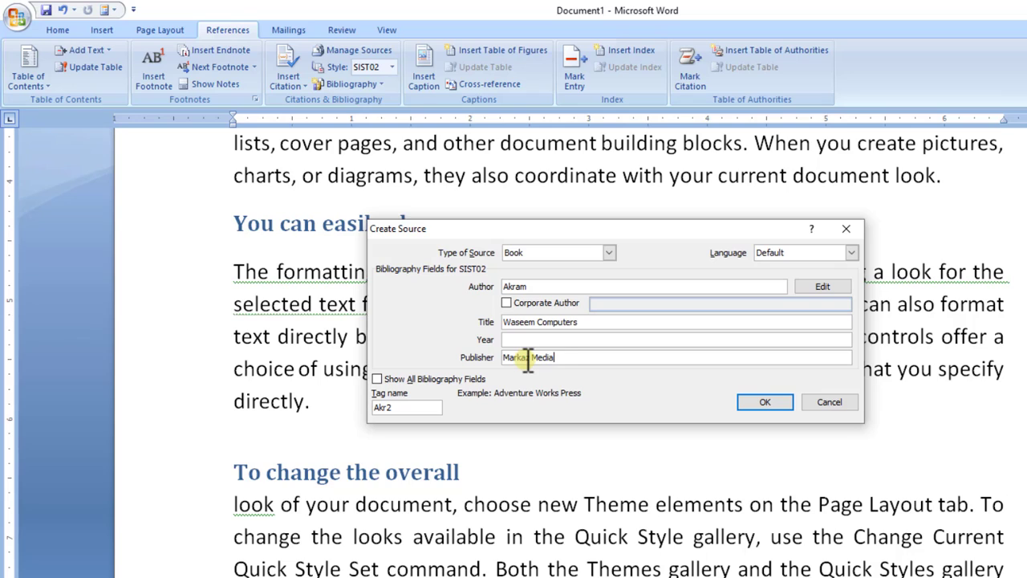
Step: Toggle Show All Bibliography Fields on and off, then insert the citation after 'directly.'
click(377, 380)
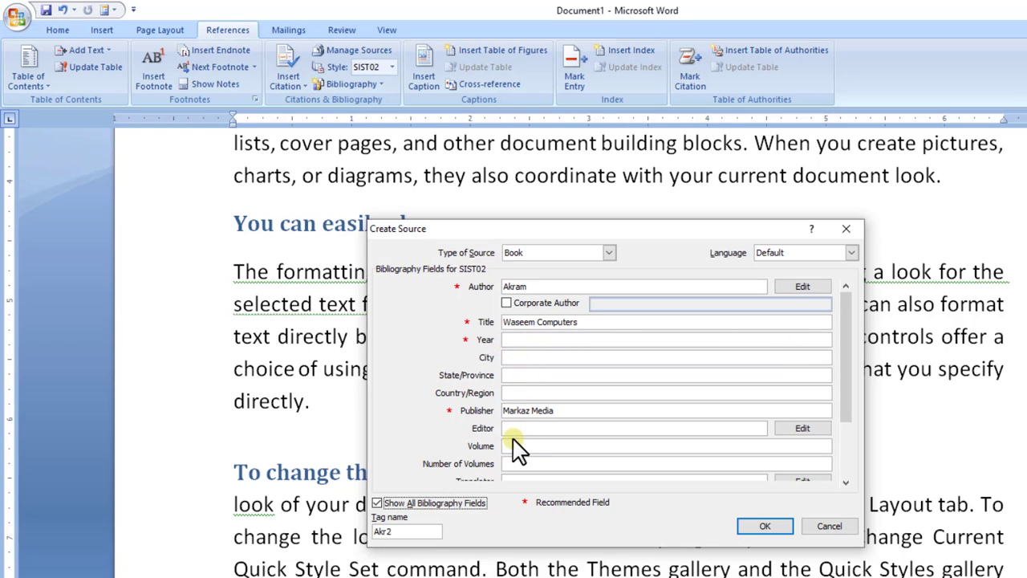
drag(843, 365, 841, 402)
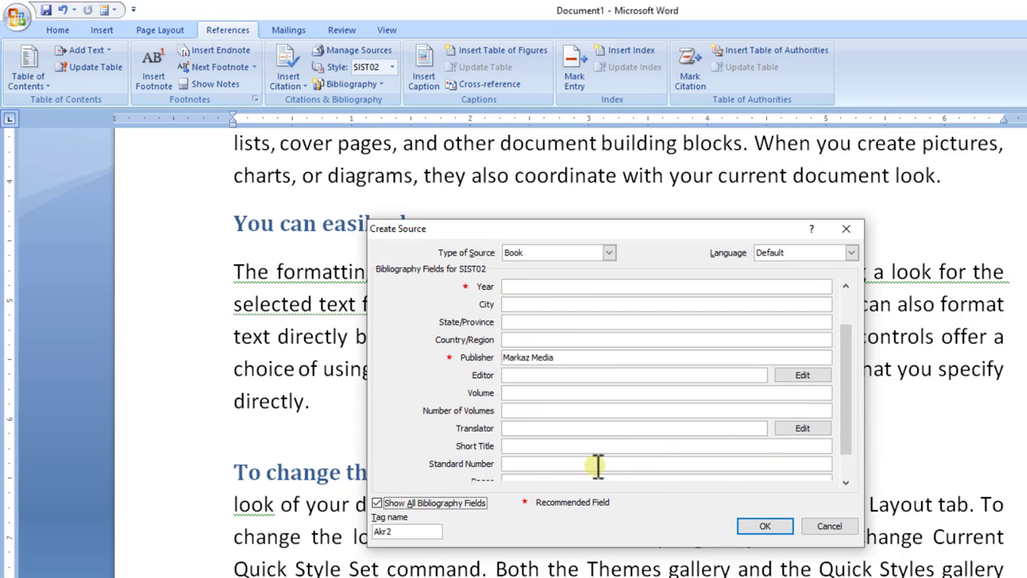
scroll(845, 432, down, 1)
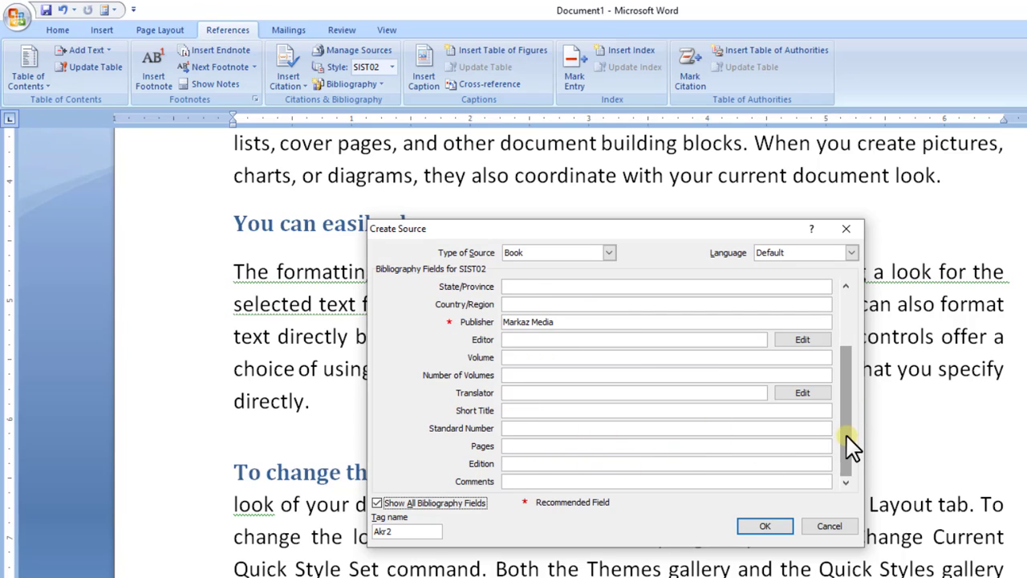
scroll(846, 342, up, 3)
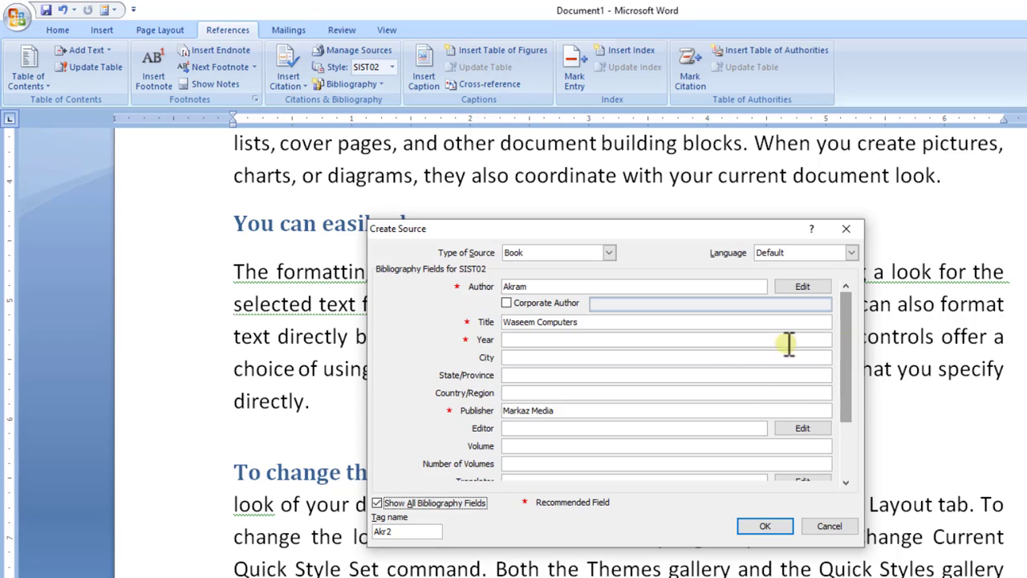
click(387, 503)
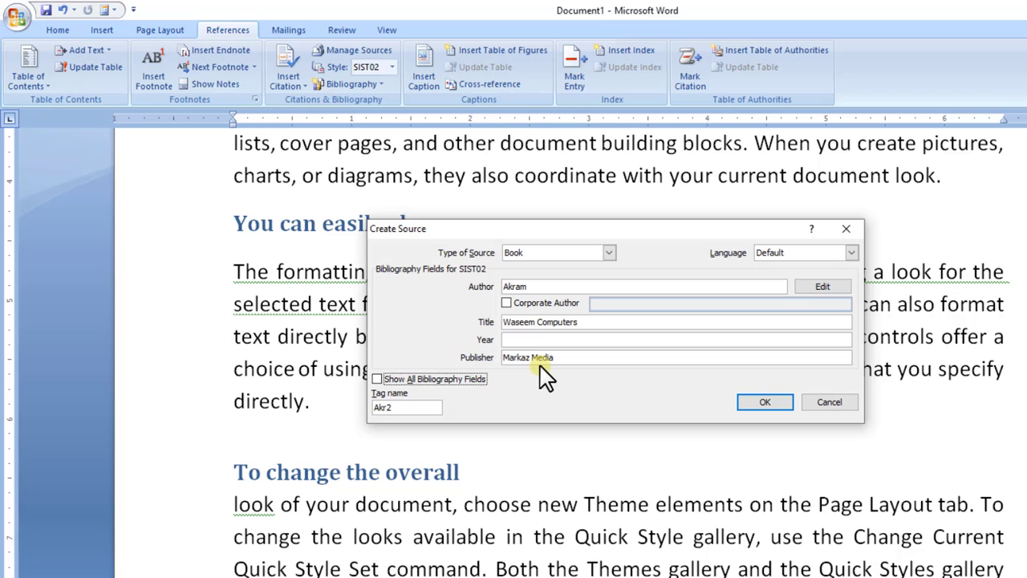
click(751, 392)
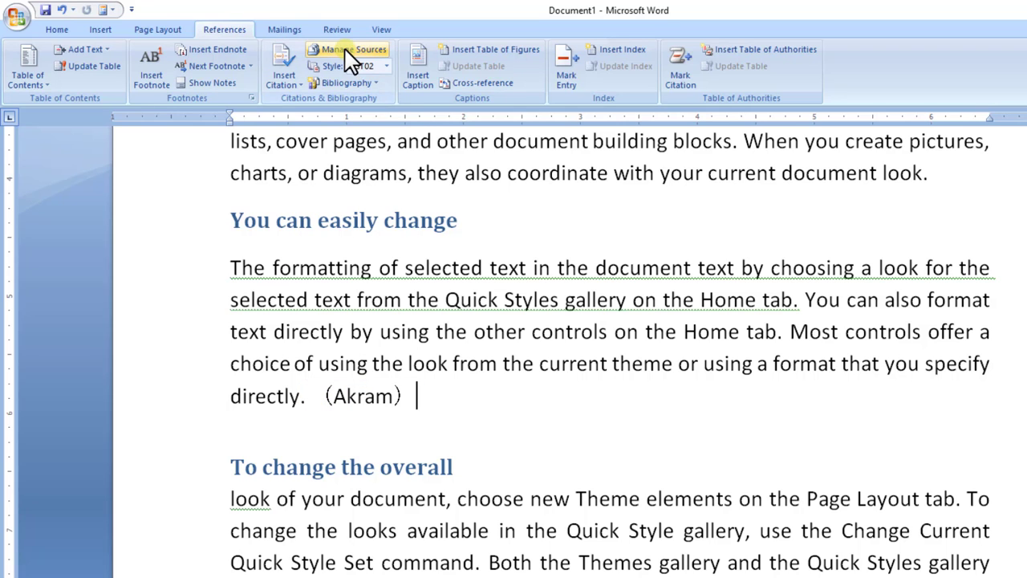
Step: Review the stored bibliography sources in Manage Sources, then display the citation style list
click(347, 52)
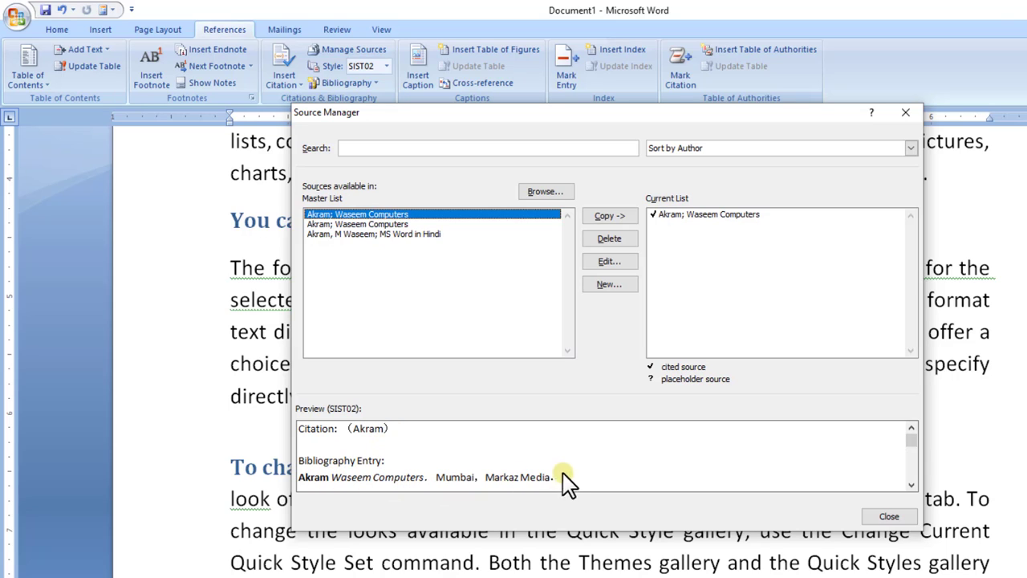
drag(912, 438, 913, 468)
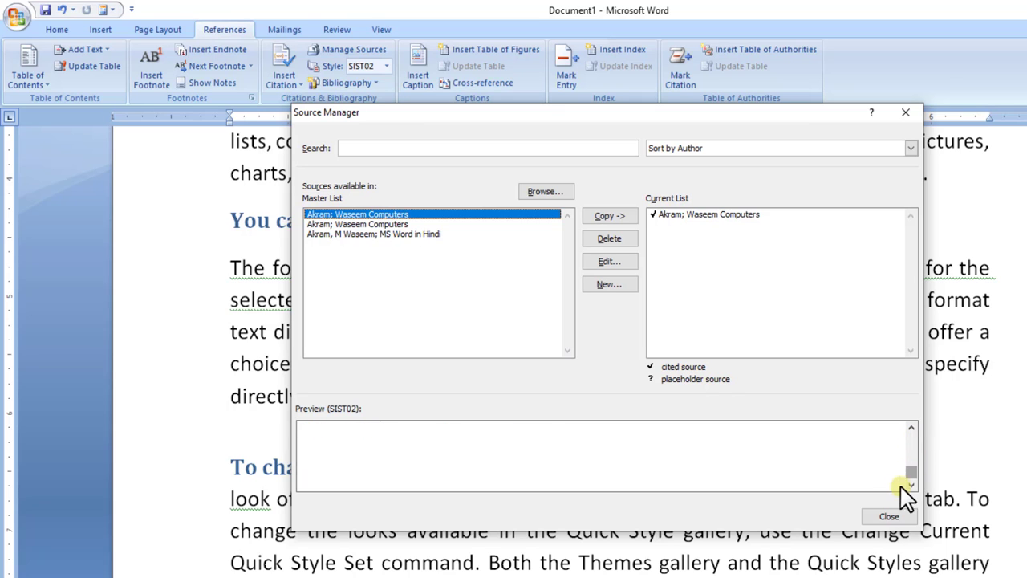
click(887, 514)
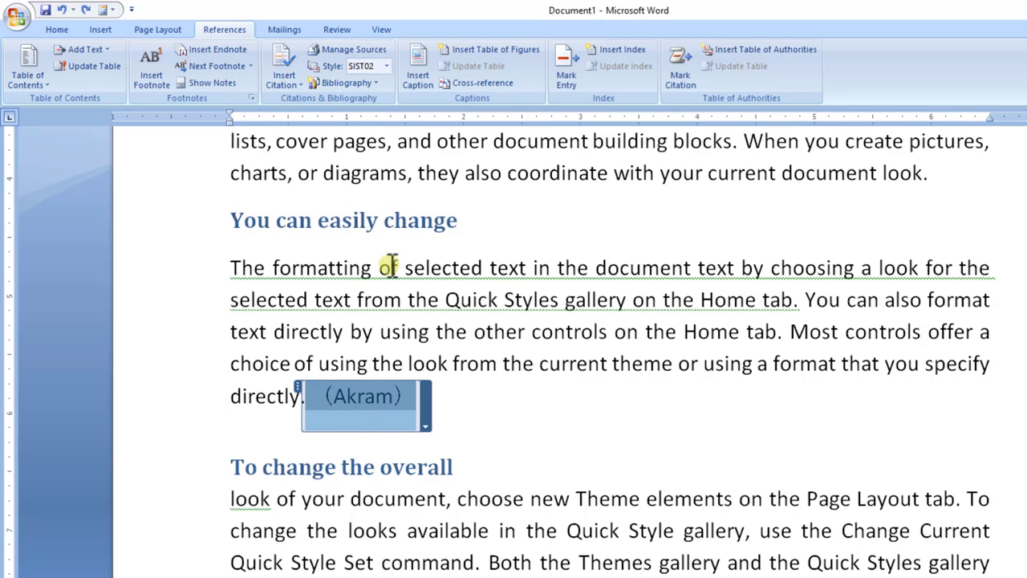
click(387, 66)
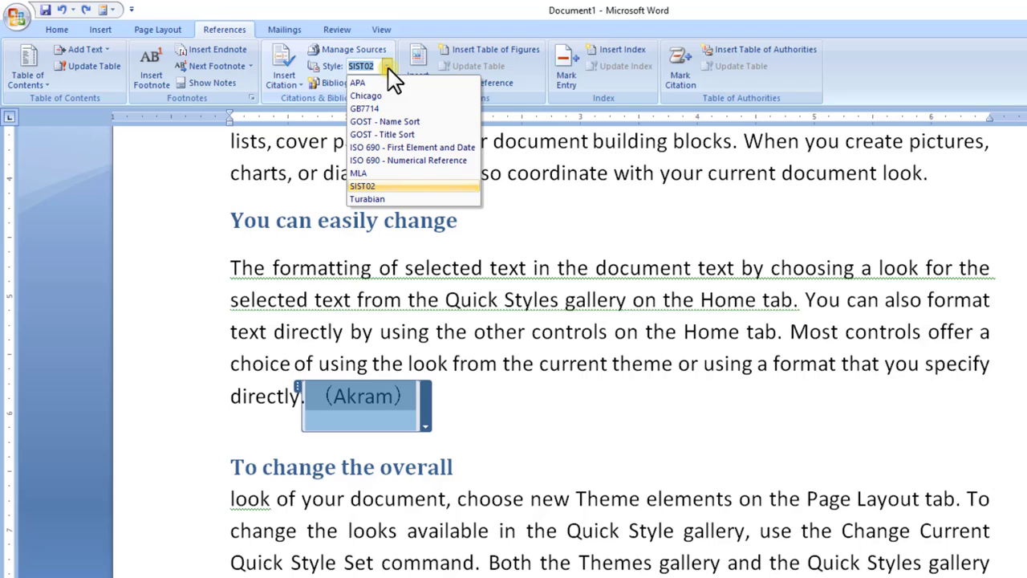
click(373, 199)
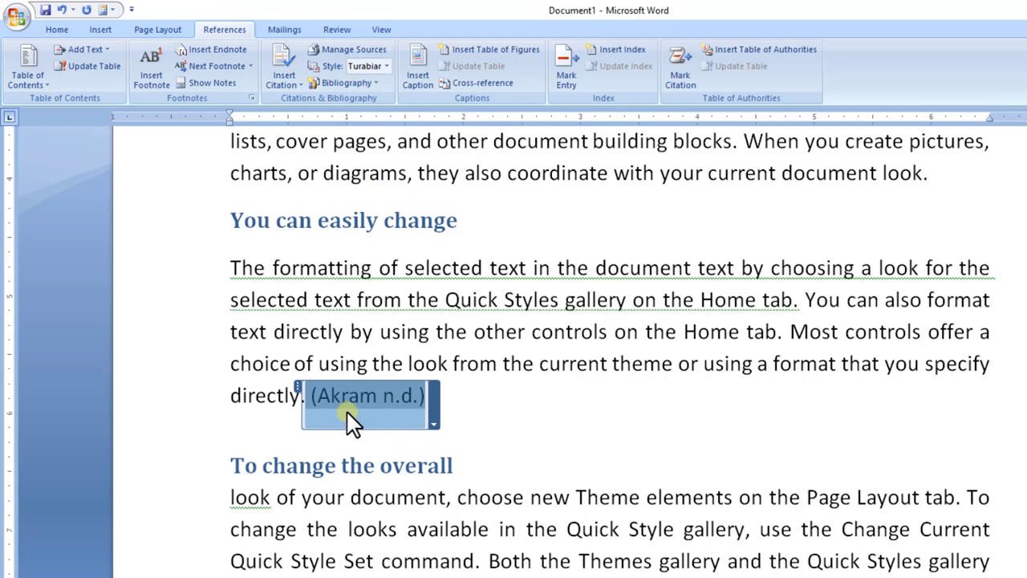
click(61, 10)
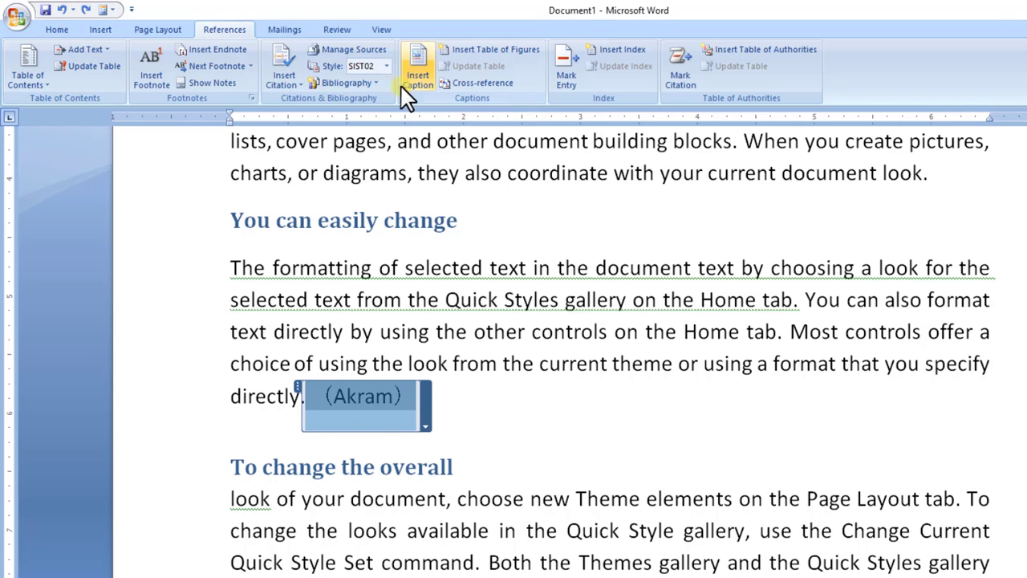
Step: Insert the built-in Bibliography listing Akram's 'Waseem Computers' (Markaz Media) after 'directly.'
click(376, 87)
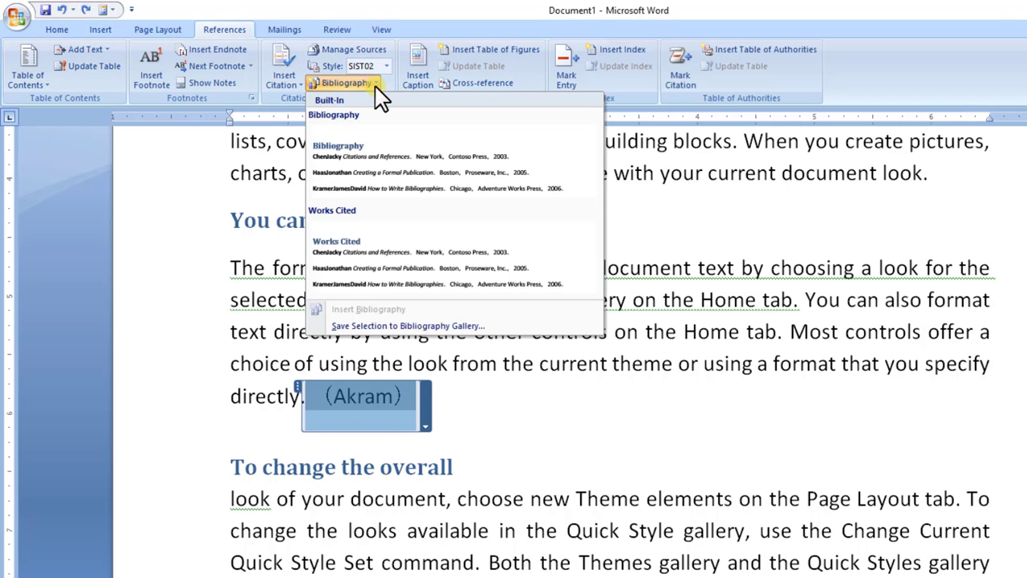
click(366, 173)
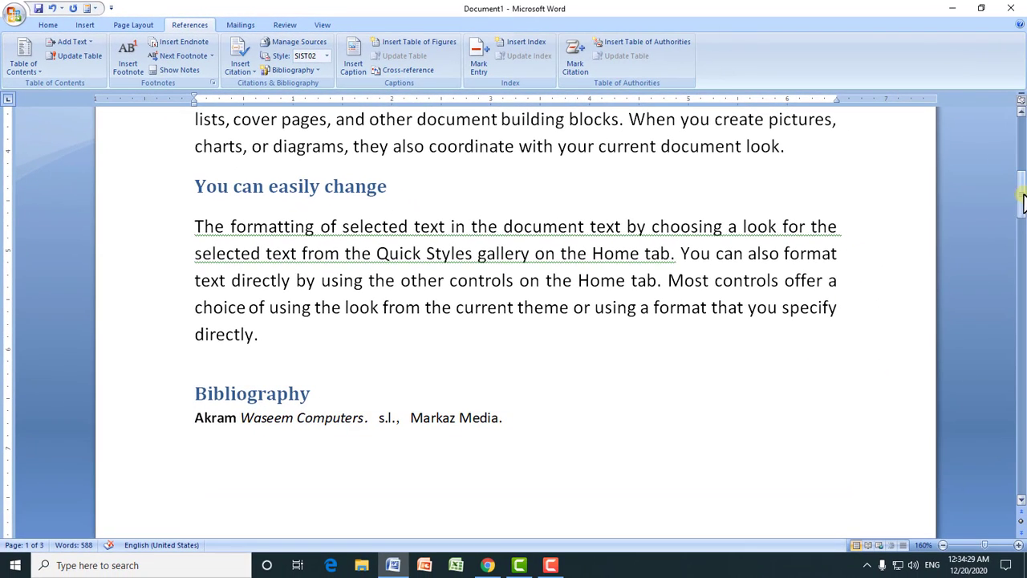
drag(1021, 196, 1021, 218)
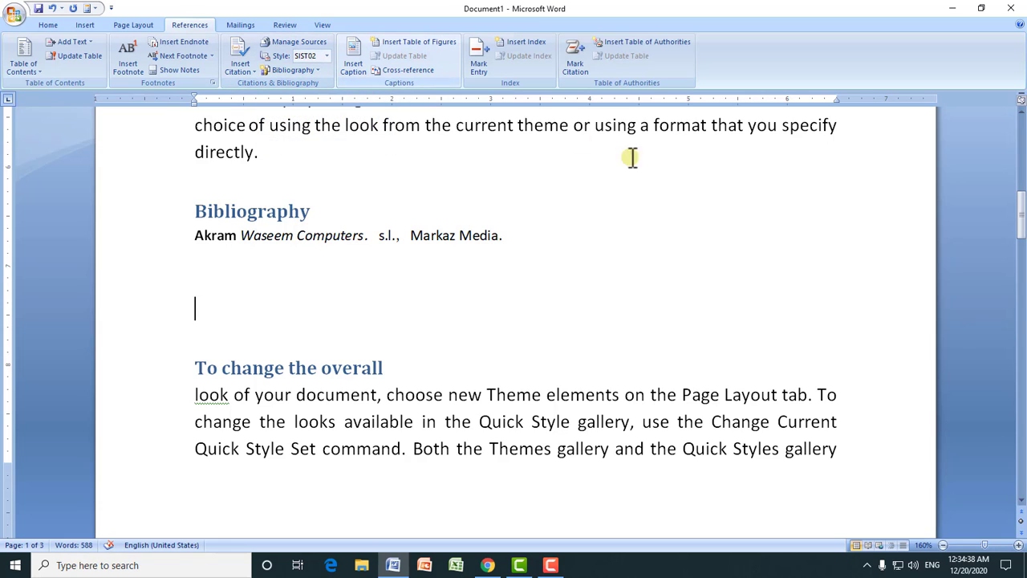
mouse_move(1020, 203)
mouse_down()
mouse_move(1016, 268)
mouse_move(1008, 158)
mouse_move(1009, 200)
mouse_up()
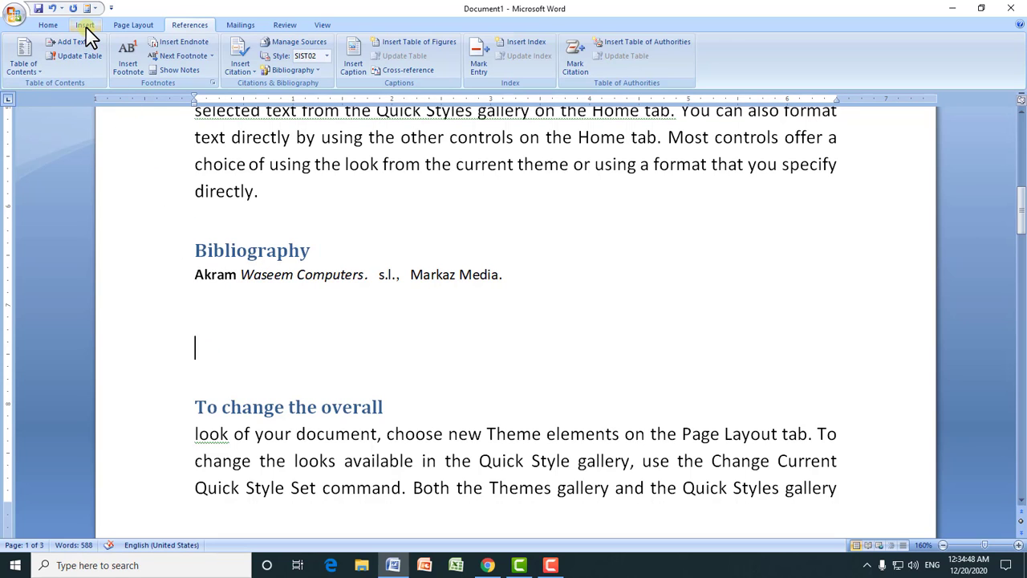
Step: Insert the Subscribe picture from Desktop\Waseem below the Bibliography entry
click(85, 26)
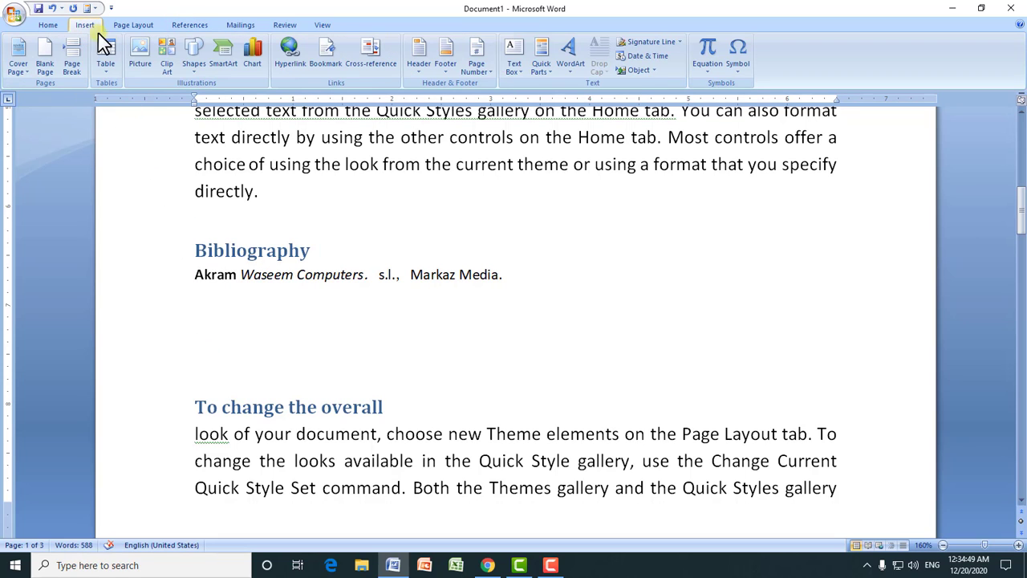
click(138, 73)
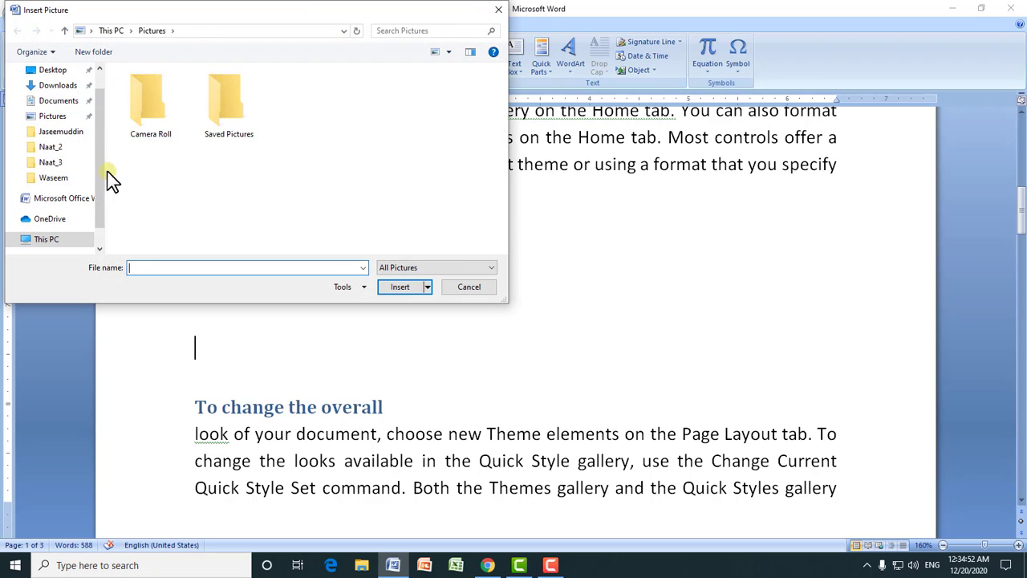
click(65, 177)
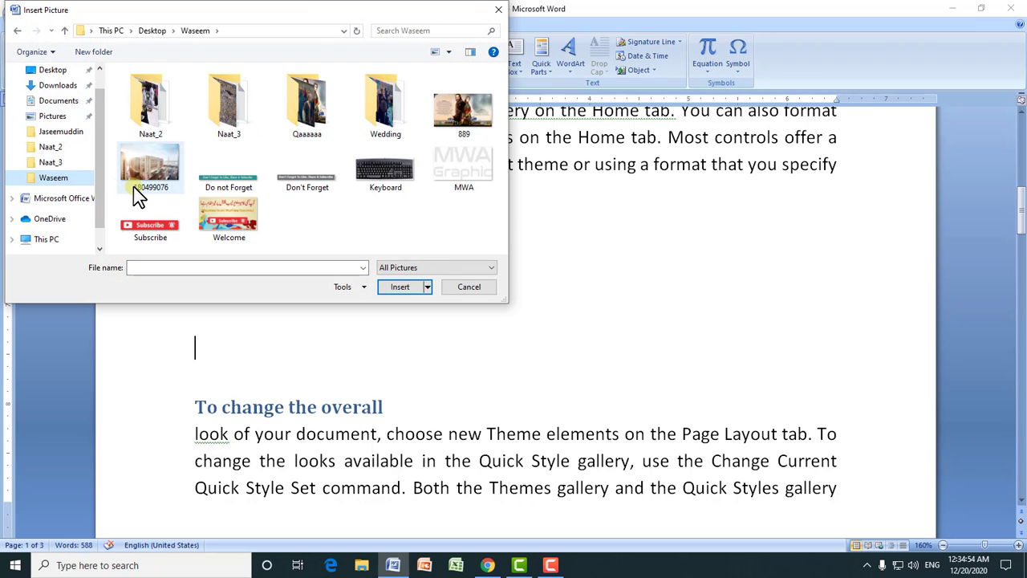
click(147, 225)
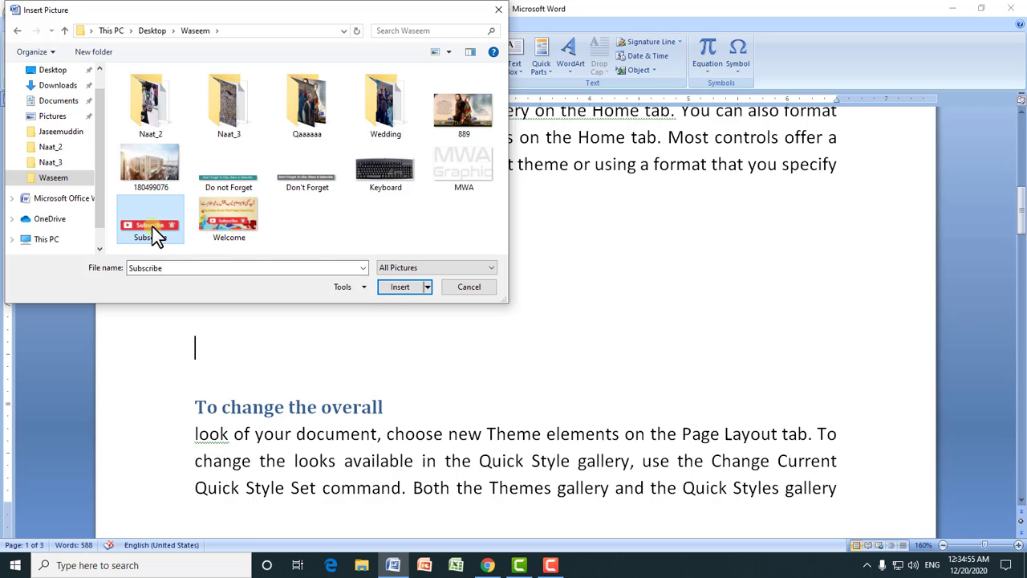
click(399, 287)
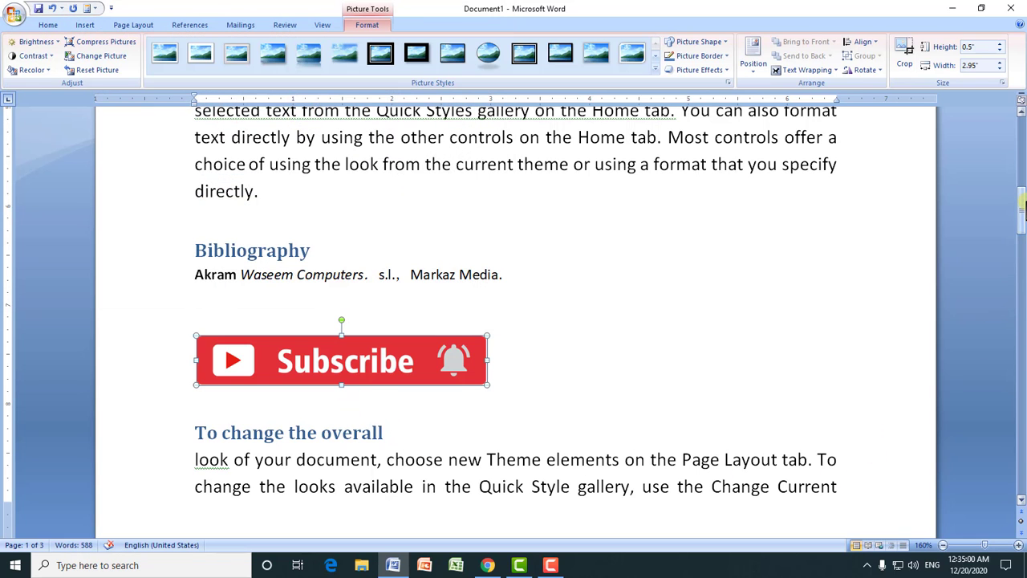
drag(1019, 207, 1019, 257)
Step: On a new line after 'template.', insert the 'Do not Forget' banner picture
click(710, 346)
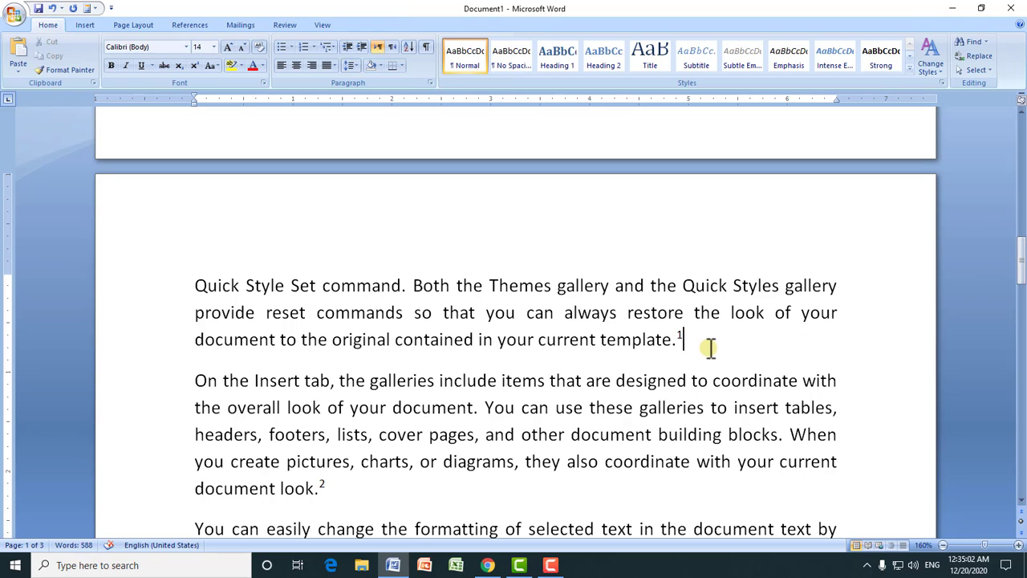
key(Return)
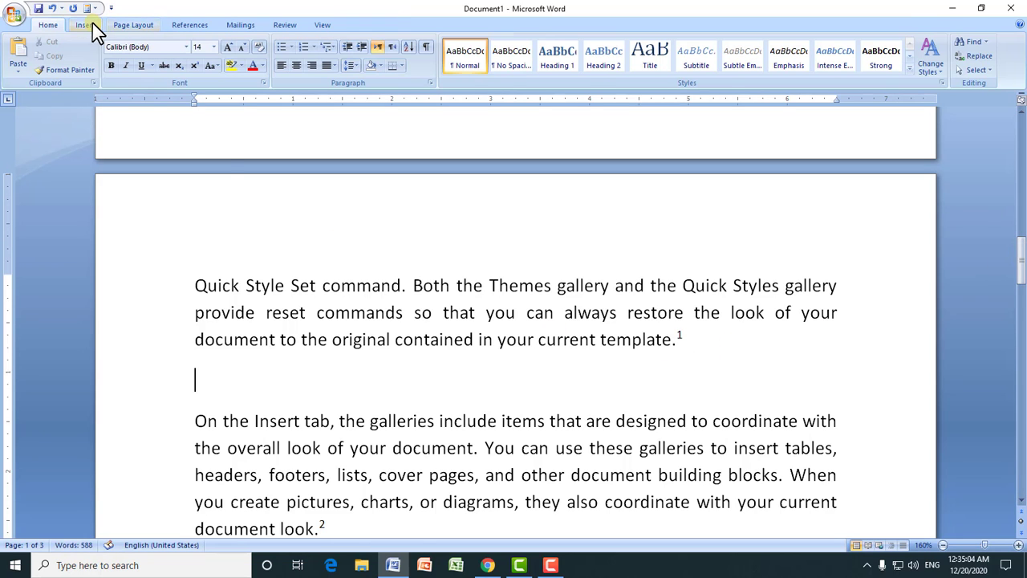
click(90, 24)
click(139, 58)
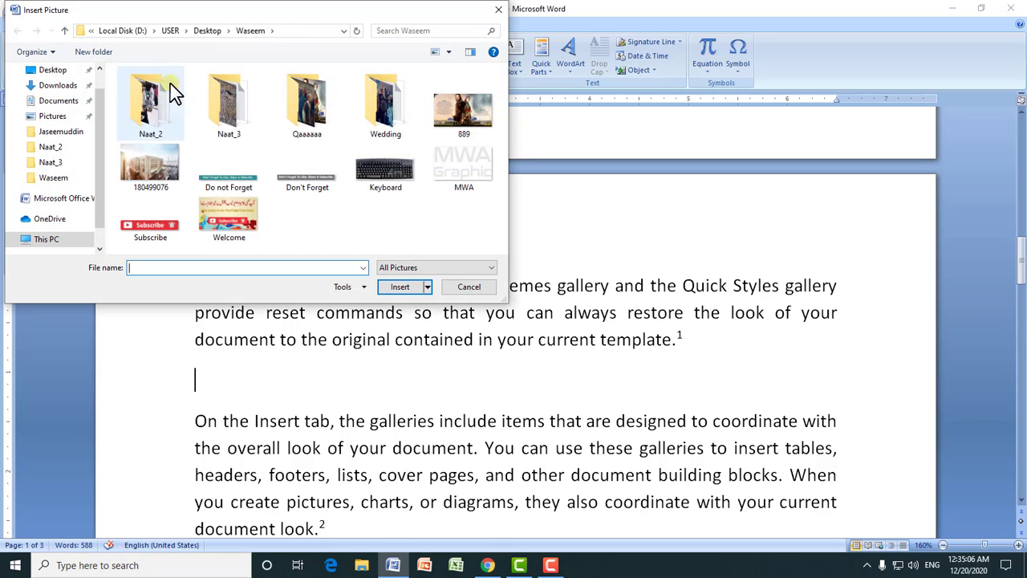
click(232, 183)
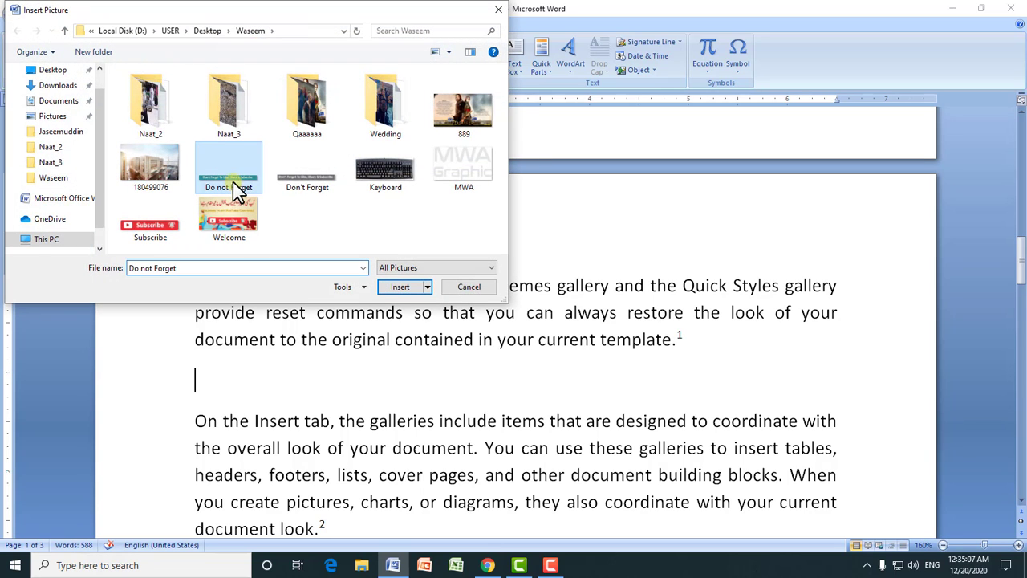
click(402, 289)
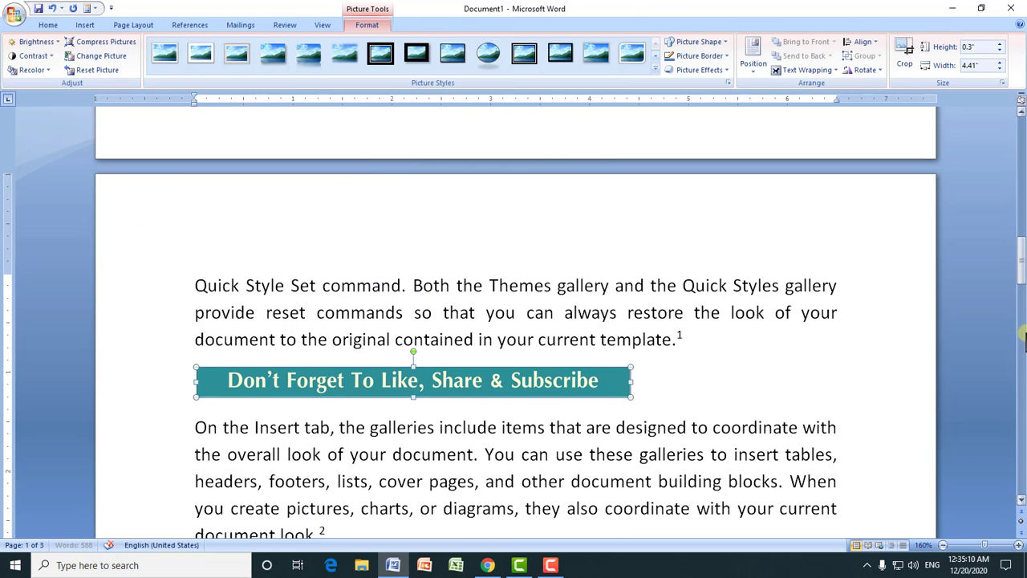
drag(1022, 275, 1022, 229)
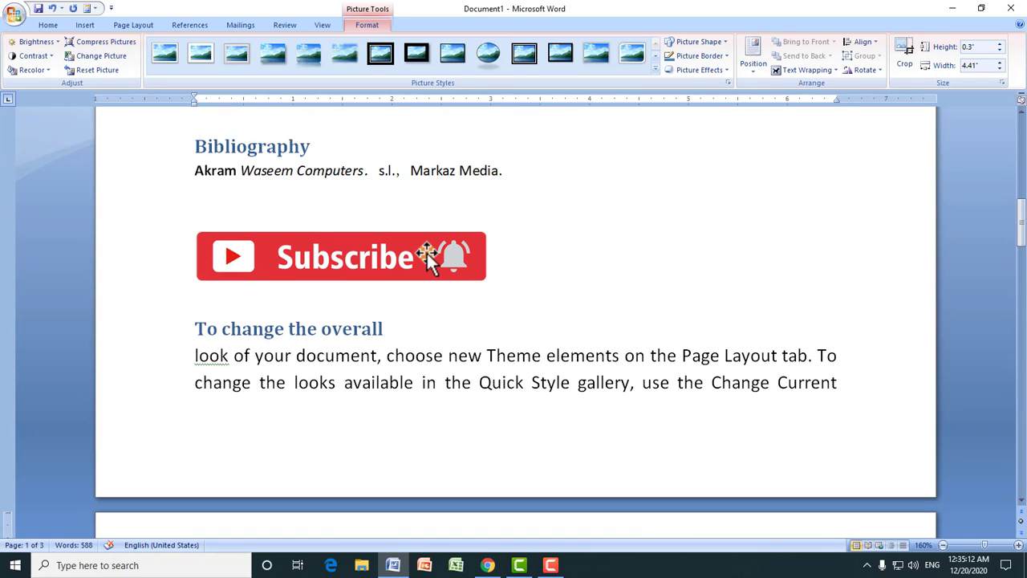
click(415, 252)
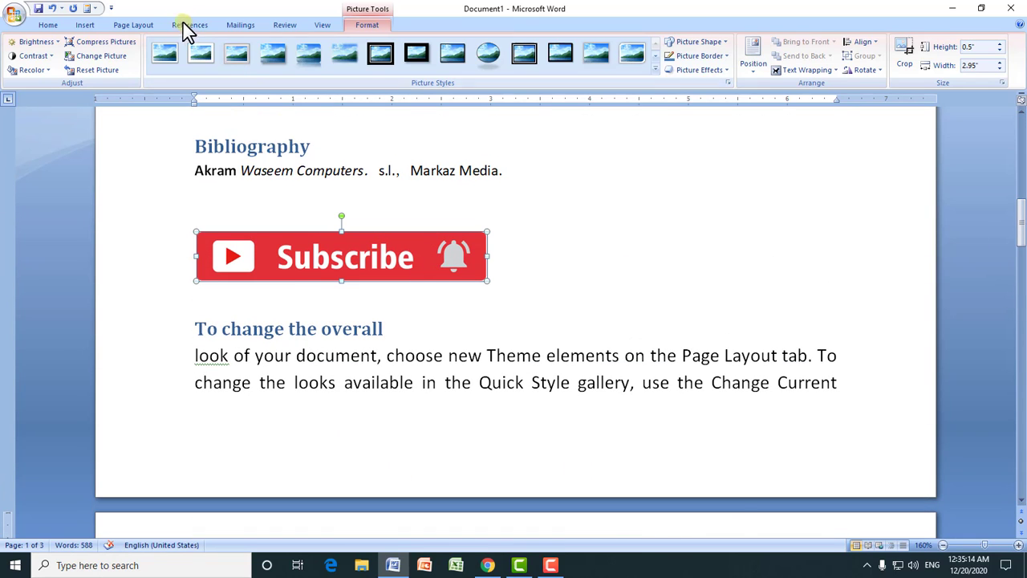
Step: Create a new caption label 'Image' for the Subscribe banner
click(183, 26)
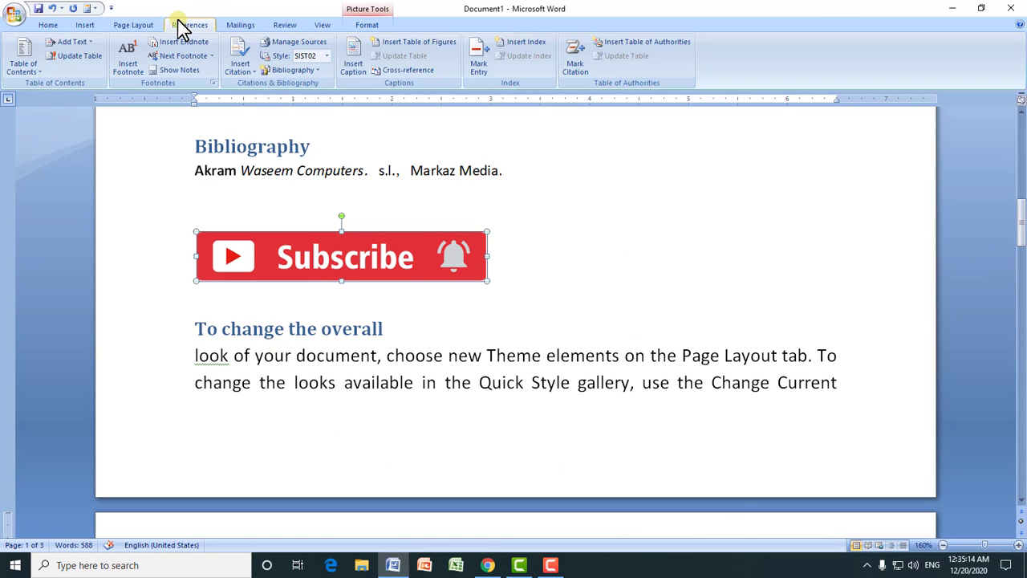
click(353, 80)
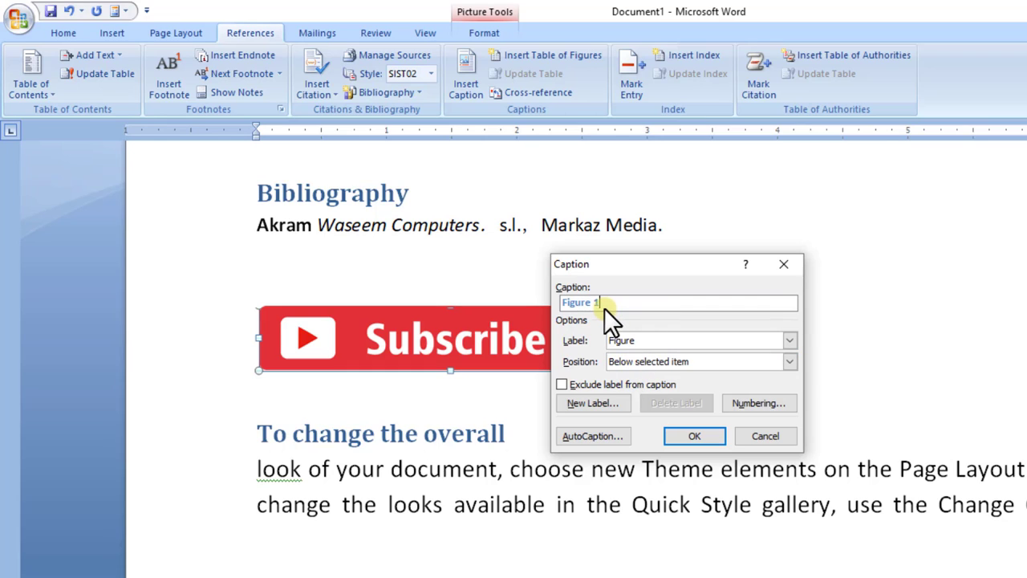
click(595, 405)
text(Ima)
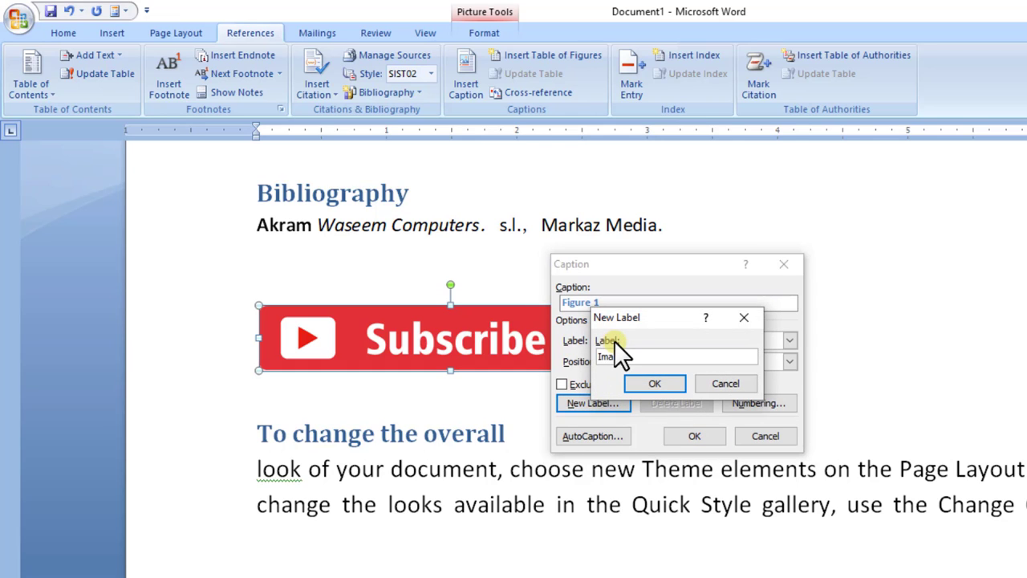
text(ge)
click(643, 383)
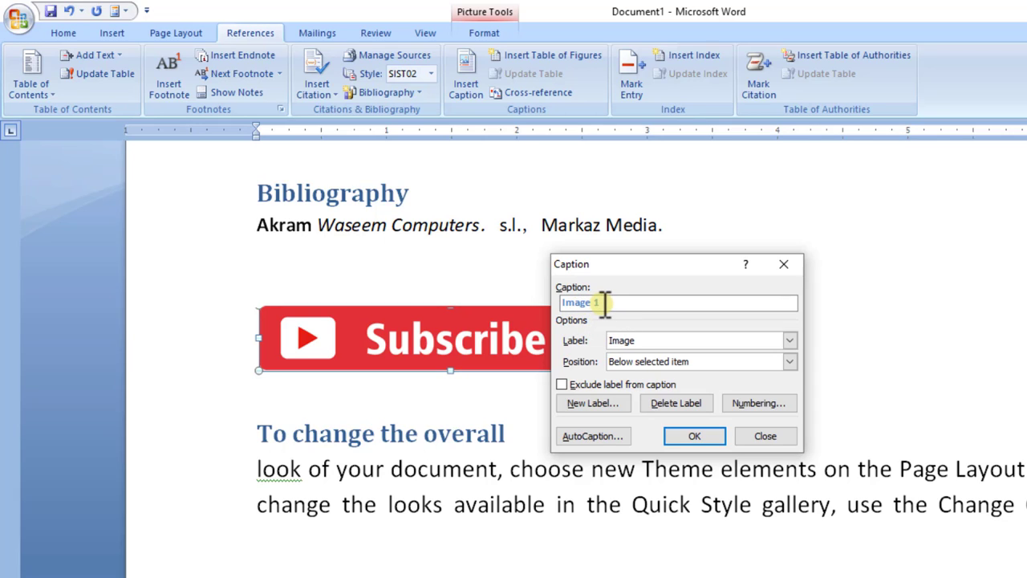
Step: Keep 1, 2, 3 caption numbering and add the 'Image 1' caption below the banner
click(746, 405)
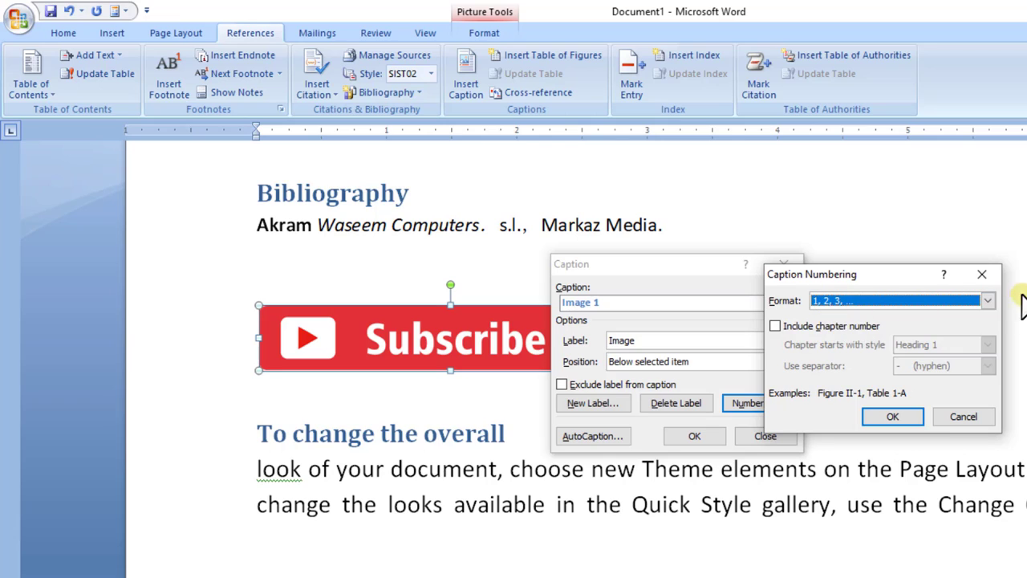
click(987, 302)
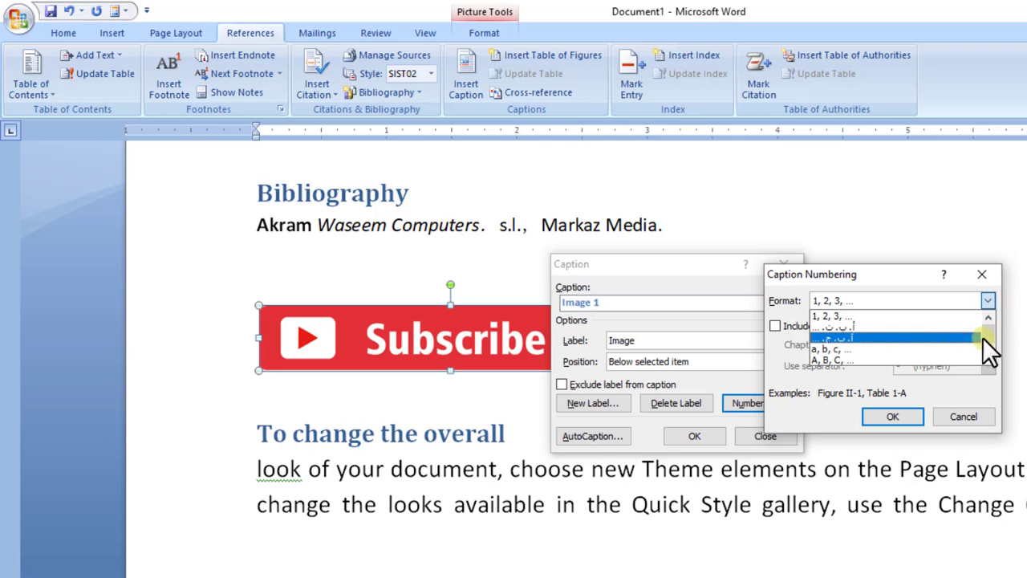
drag(986, 337, 992, 349)
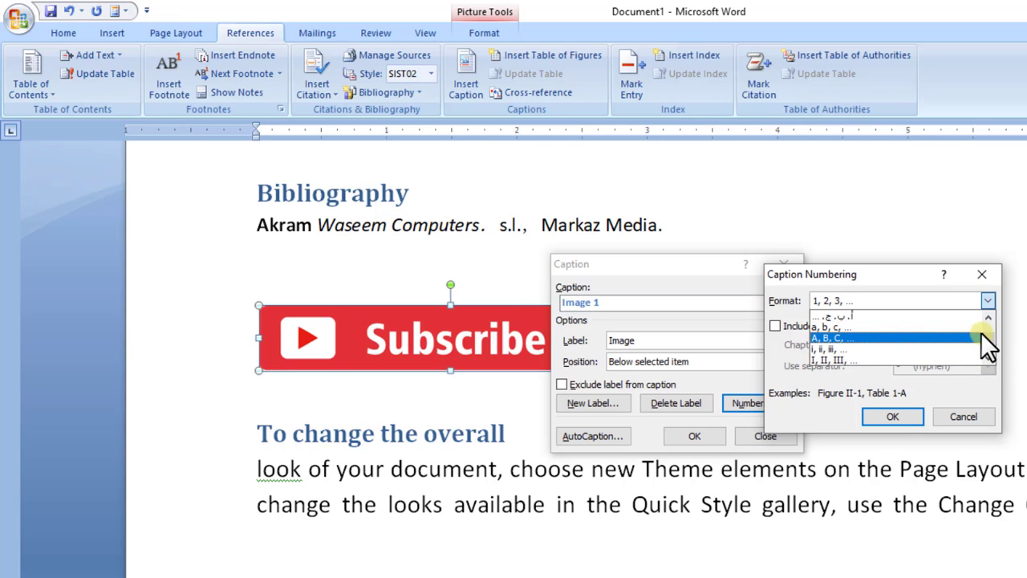
drag(985, 337, 987, 321)
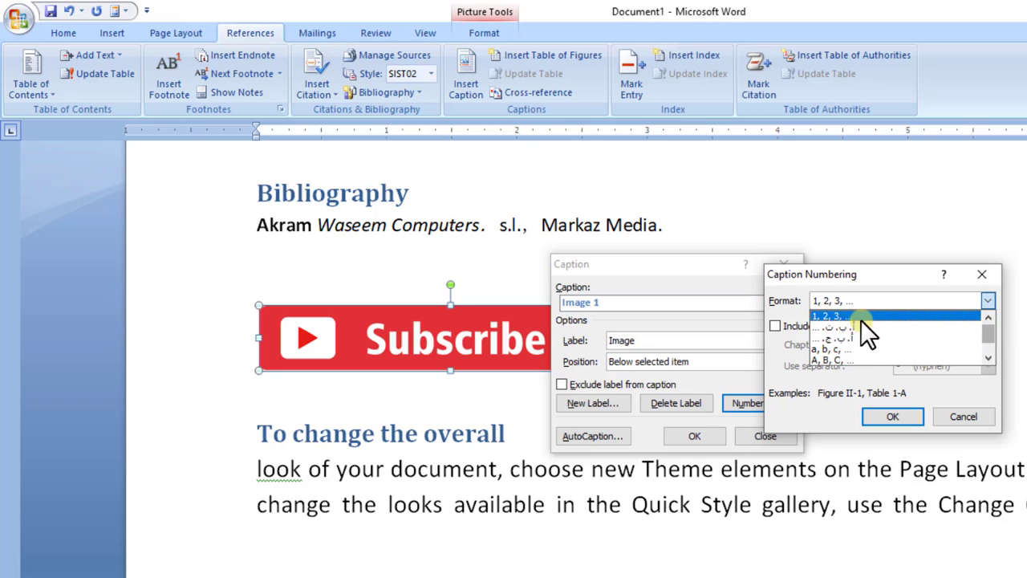
click(827, 317)
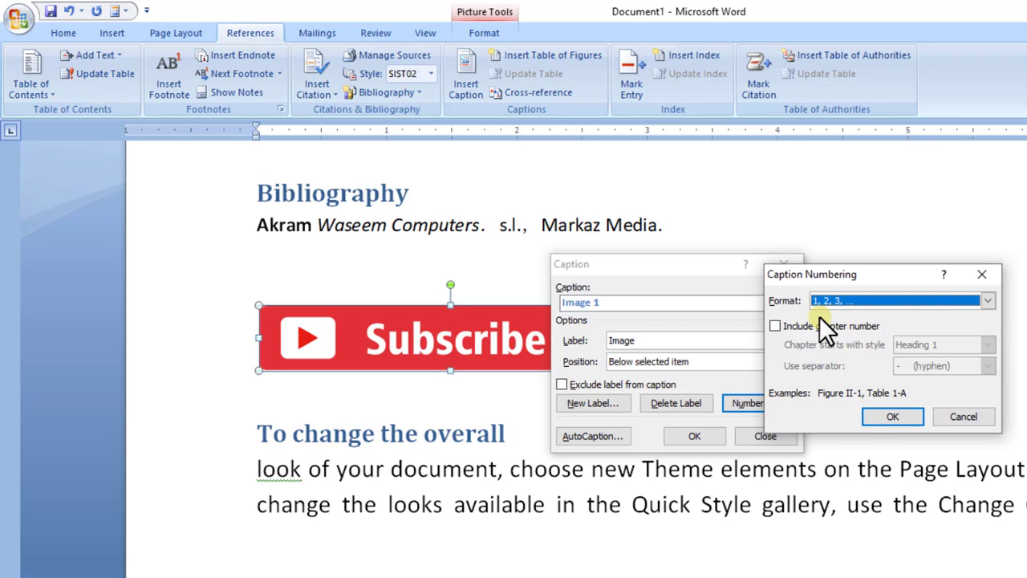
click(862, 417)
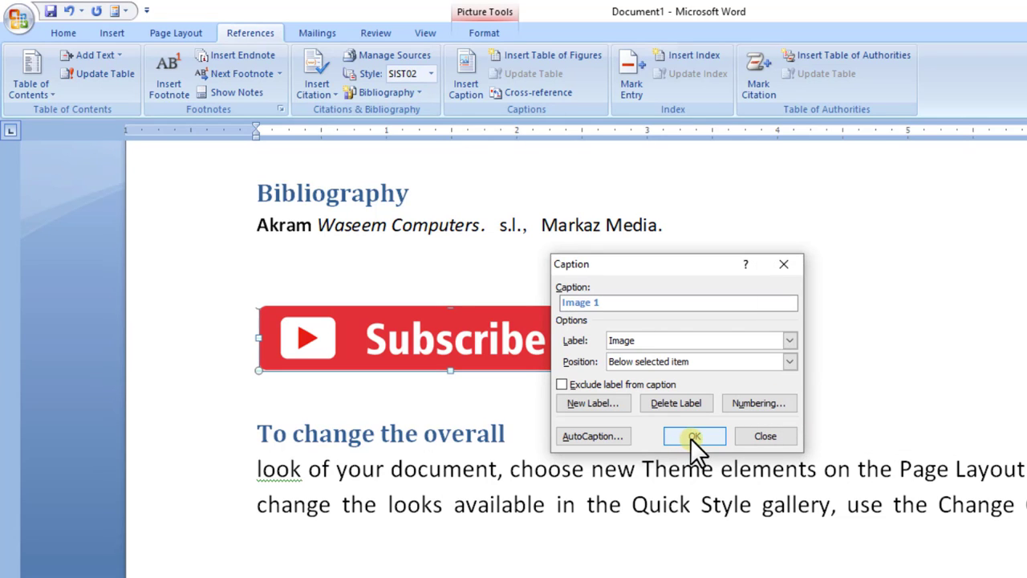
click(692, 436)
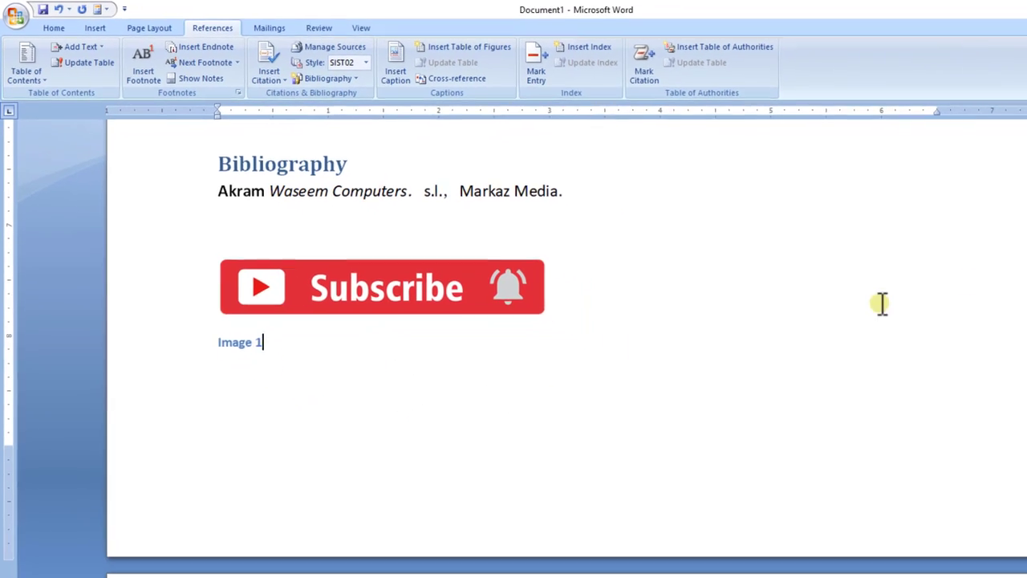
Step: Caption the Don't Forget banner as 'Image 2'
drag(1022, 207, 1018, 269)
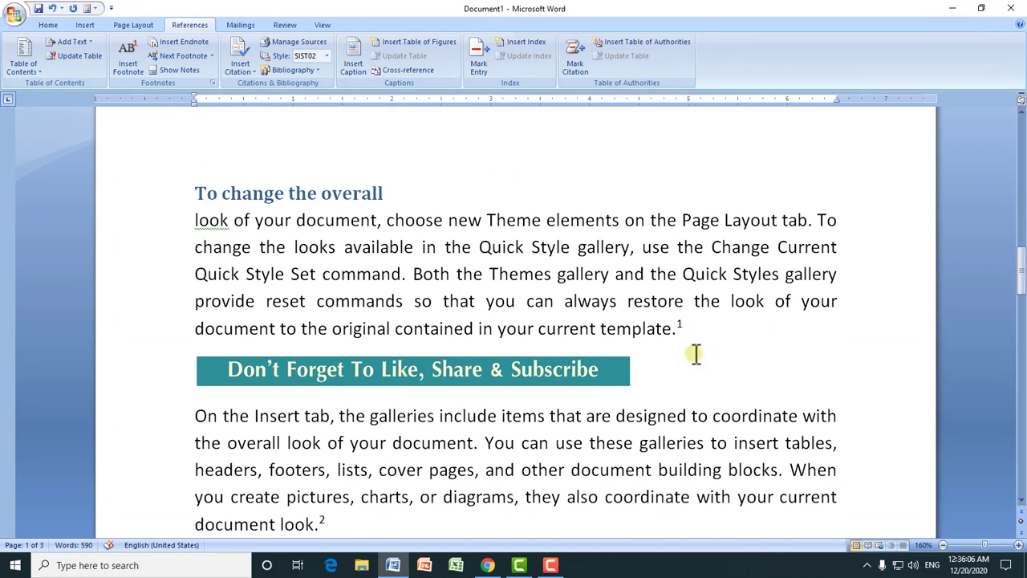
click(600, 379)
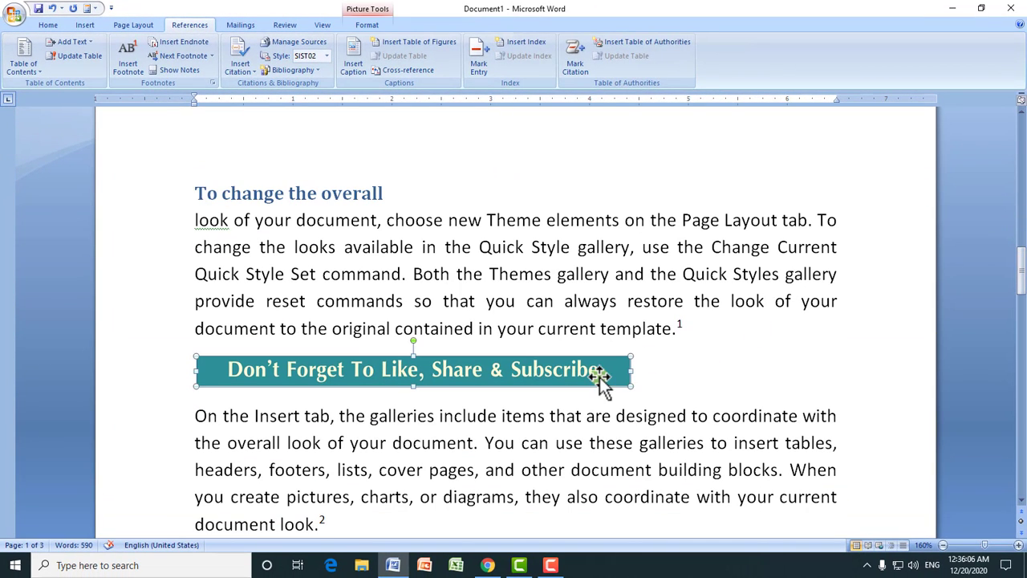
click(354, 67)
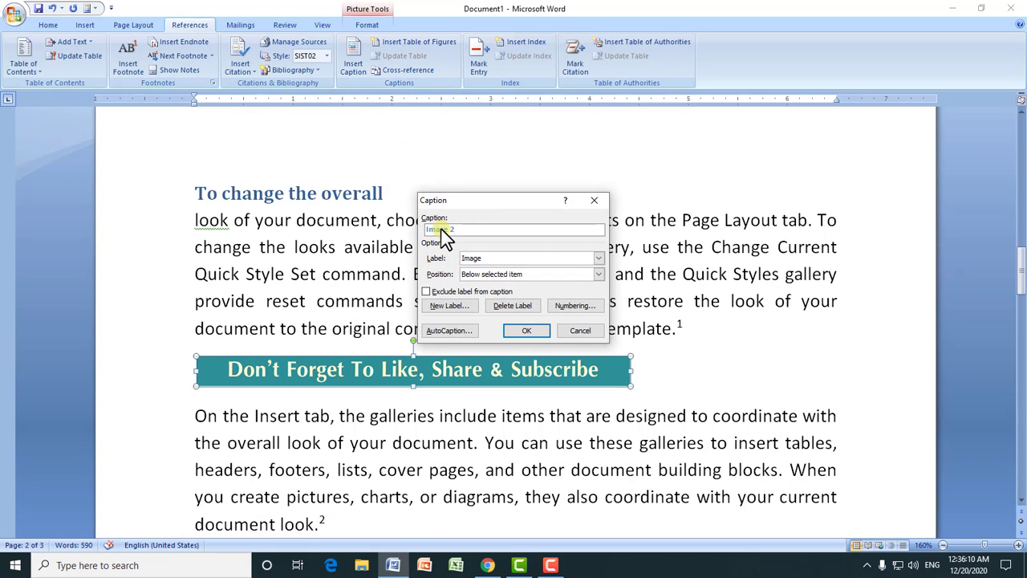
click(528, 331)
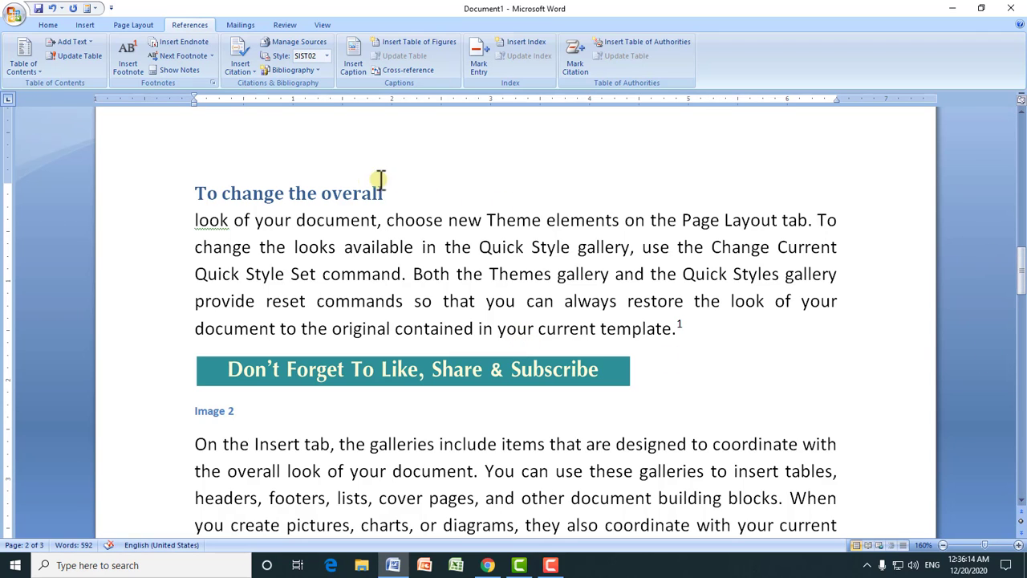
drag(1023, 285, 1019, 165)
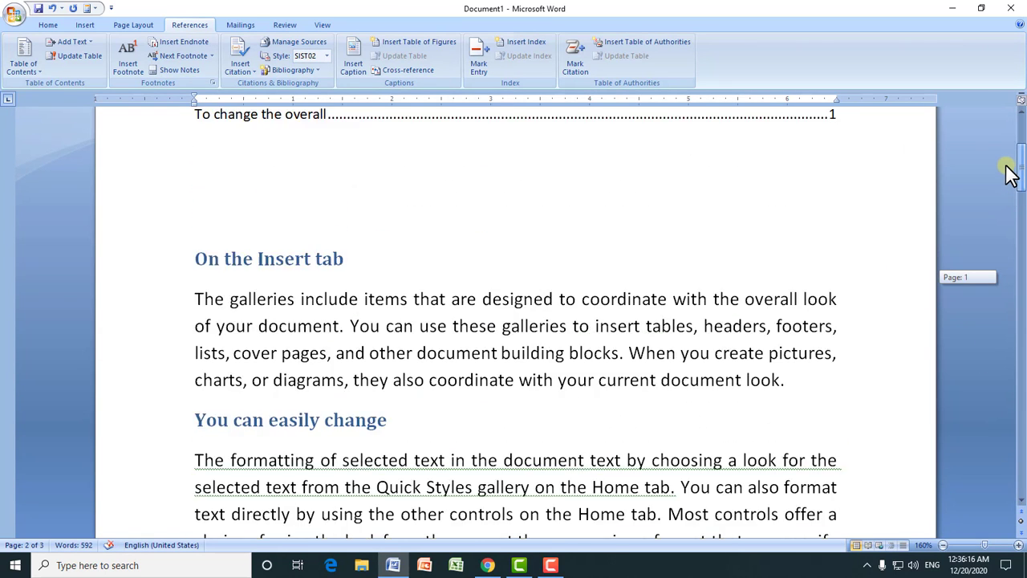
Step: Insert a table of figures using the Image caption label below the Contents list
click(212, 332)
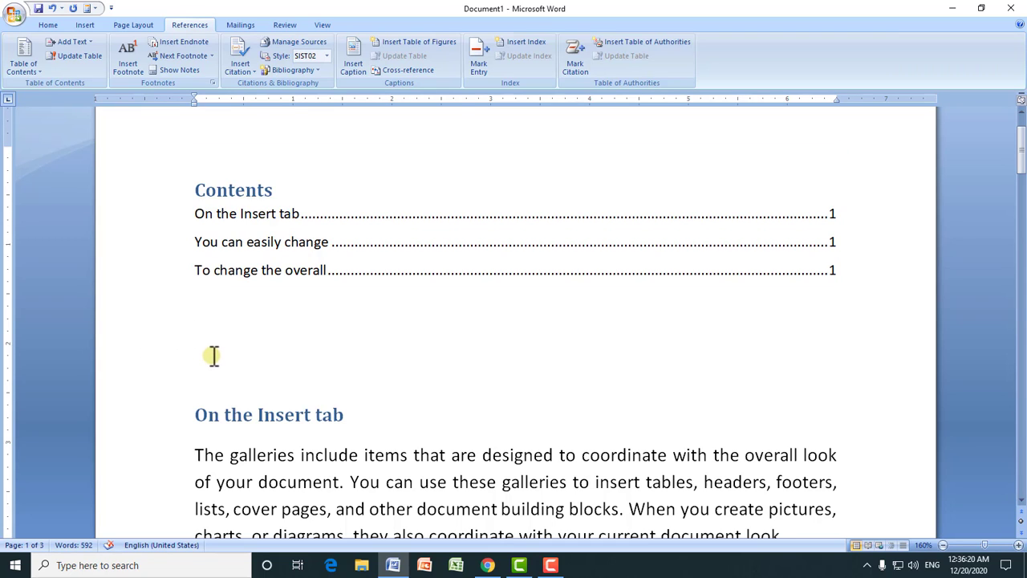
click(415, 45)
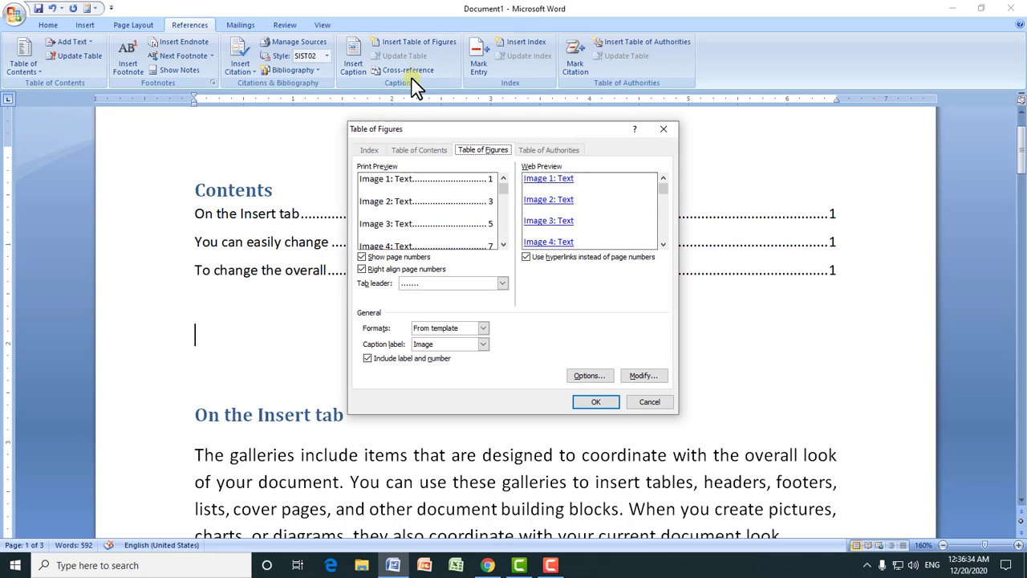
click(585, 400)
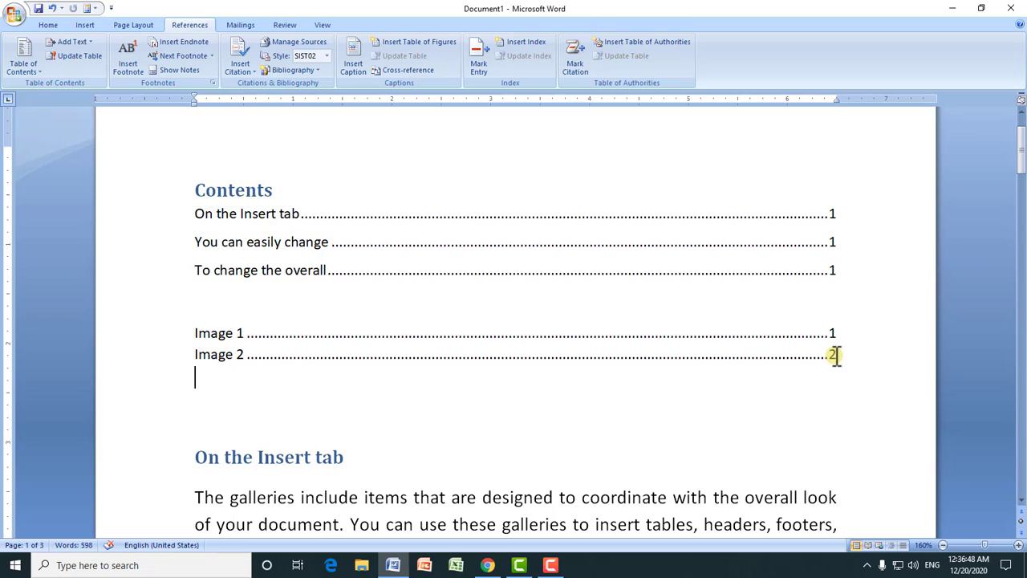
mouse_move(1021, 156)
mouse_down()
mouse_move(998, 310)
mouse_move(1010, 314)
mouse_up()
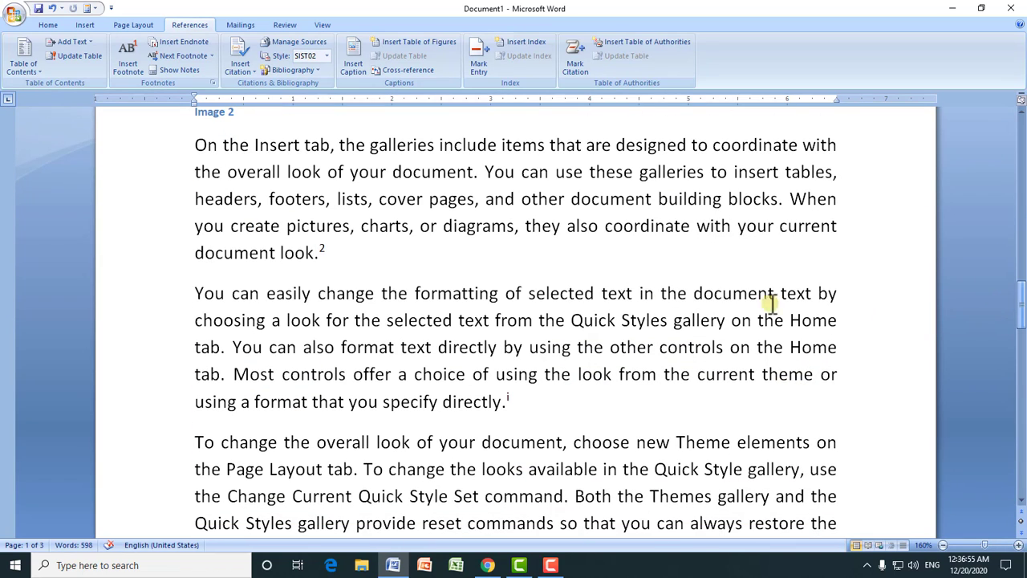
Step: Insert the Subscribe picture on a new line after 'document look.'
click(414, 259)
key(Return)
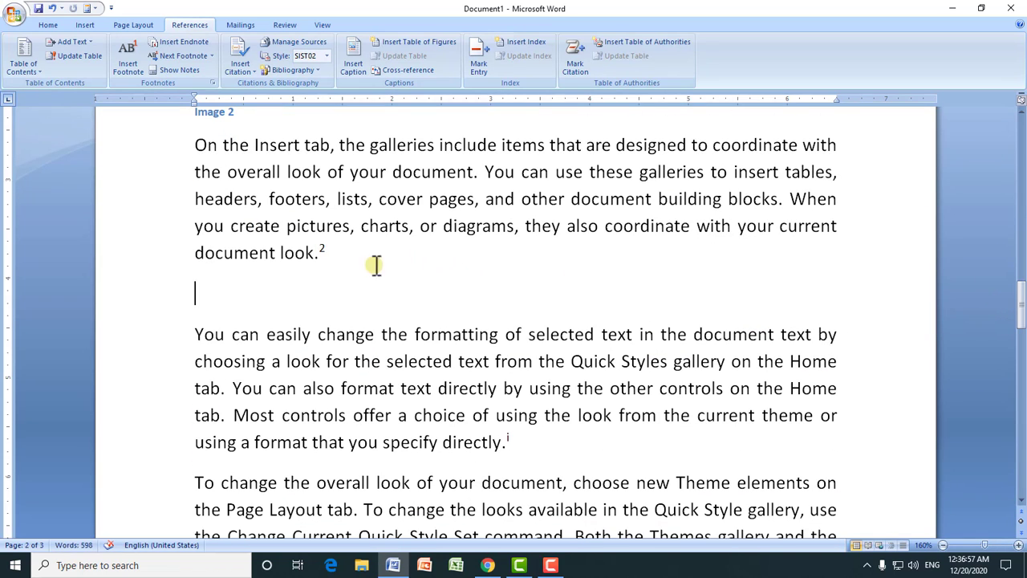
click(84, 28)
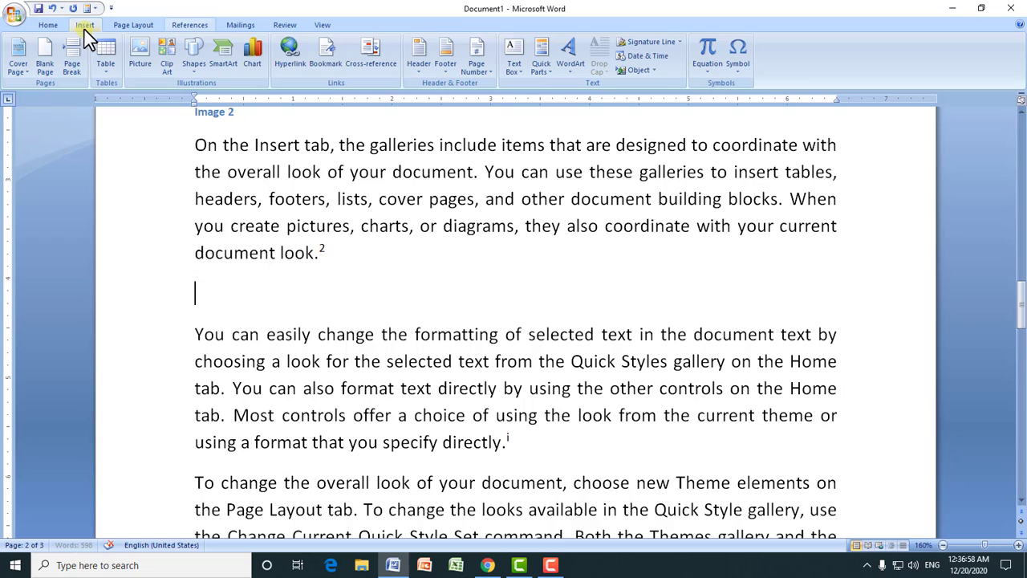
click(138, 64)
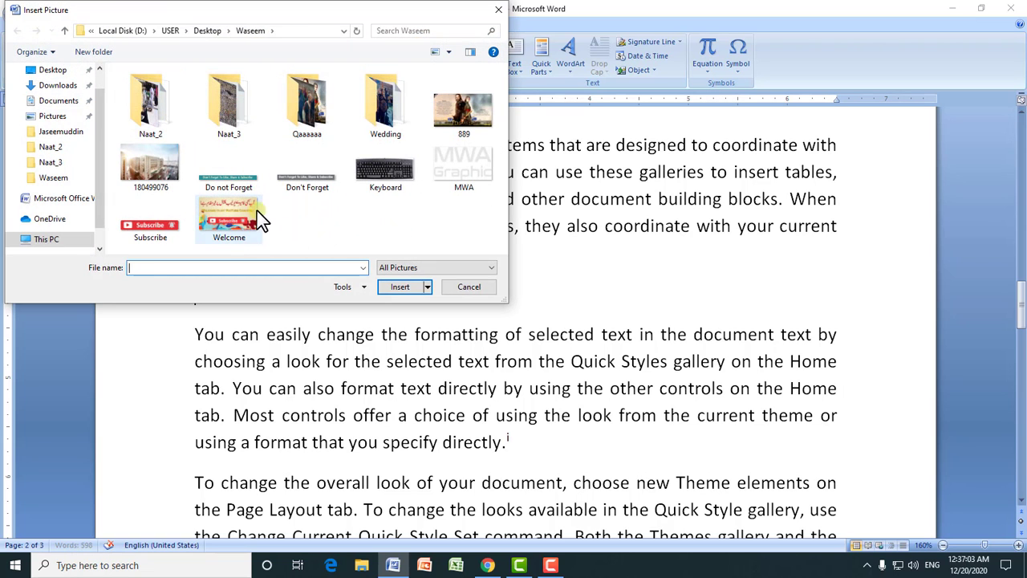
click(292, 185)
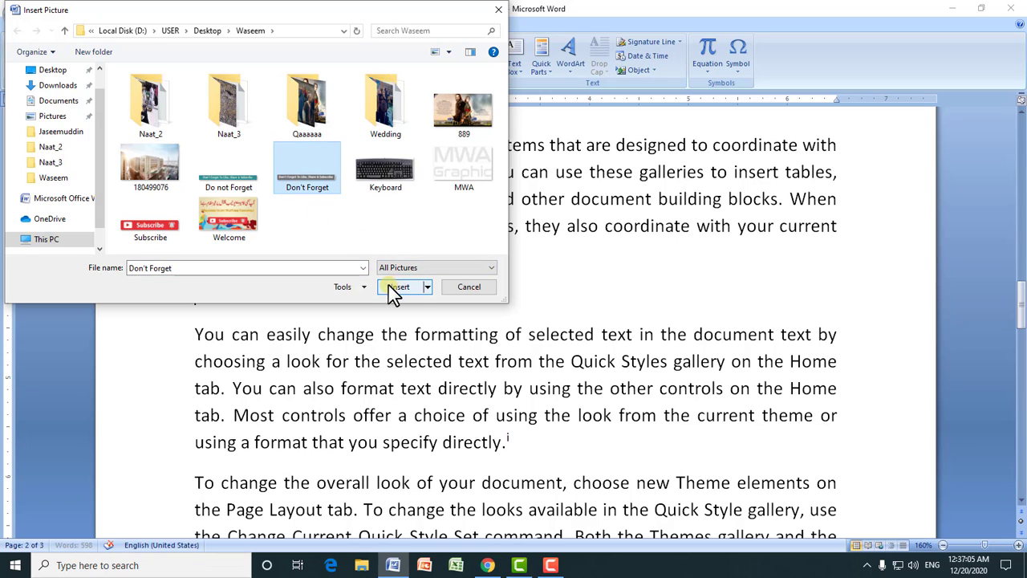
click(170, 233)
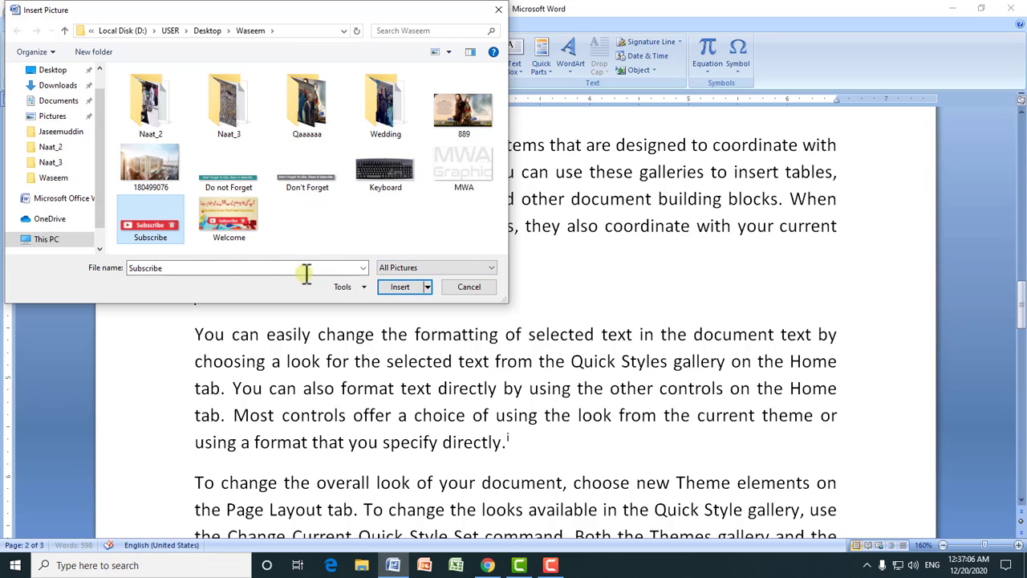
click(407, 287)
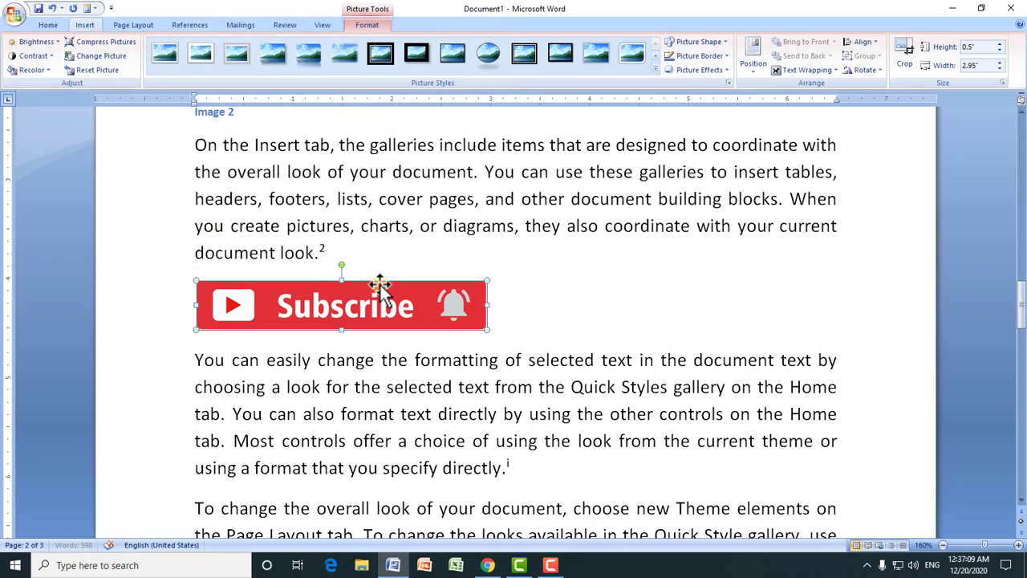
Step: Caption the new picture as 'Image 3'
click(190, 25)
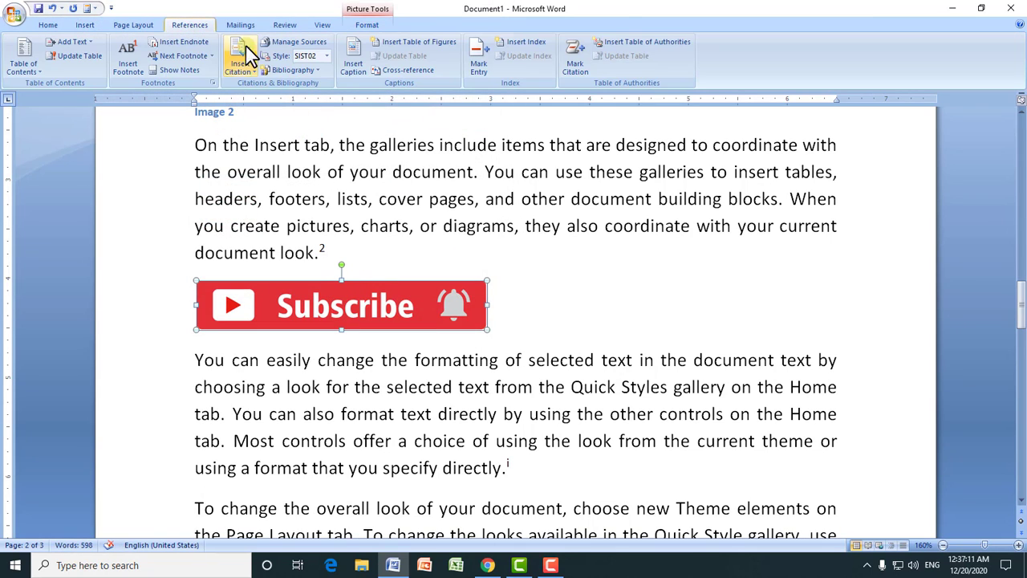
click(356, 67)
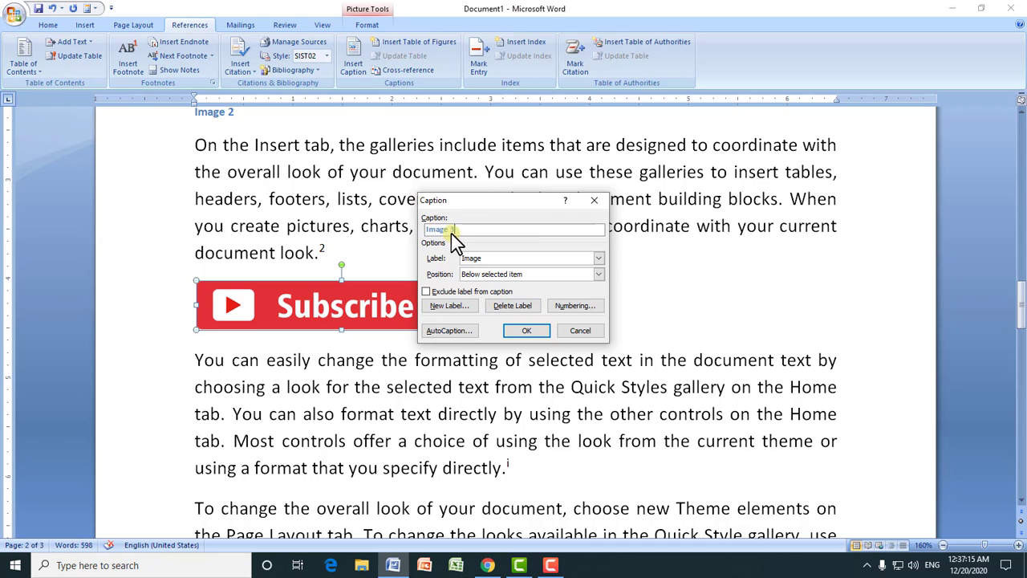
click(526, 330)
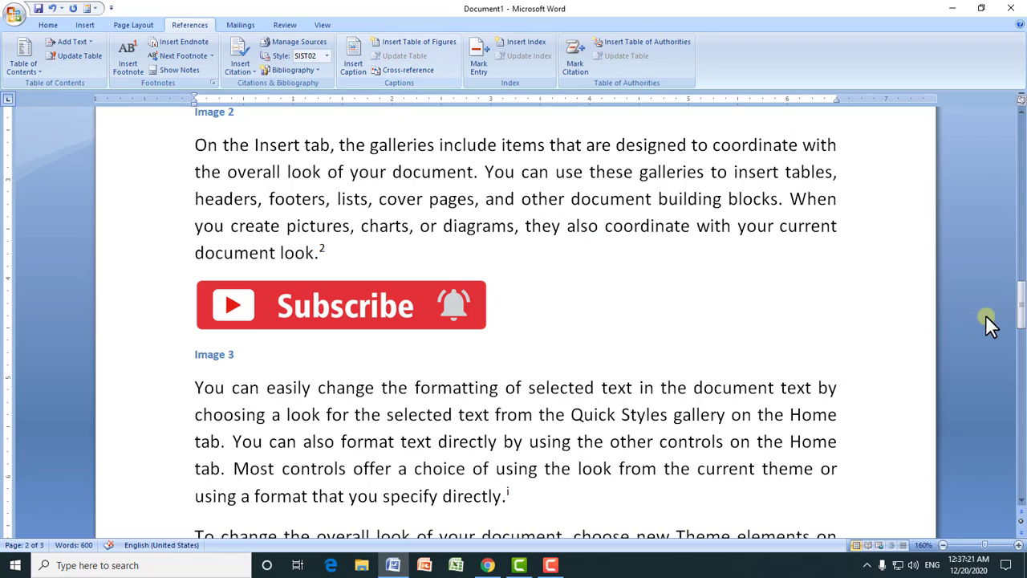
Step: Update the entire table of figures to add Image 3 on page 2, then follow its link
drag(1018, 309, 1008, 150)
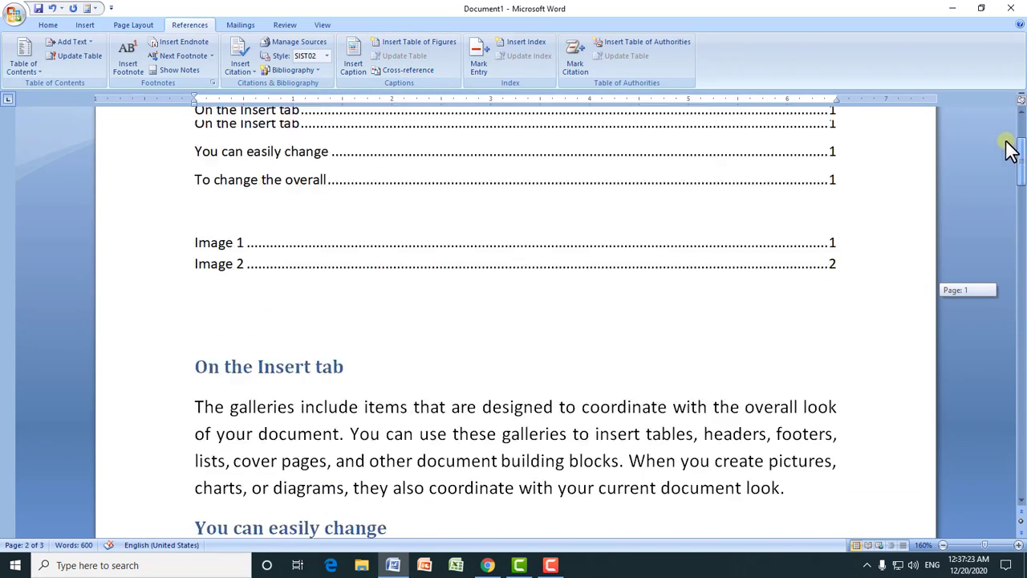
click(782, 330)
click(835, 315)
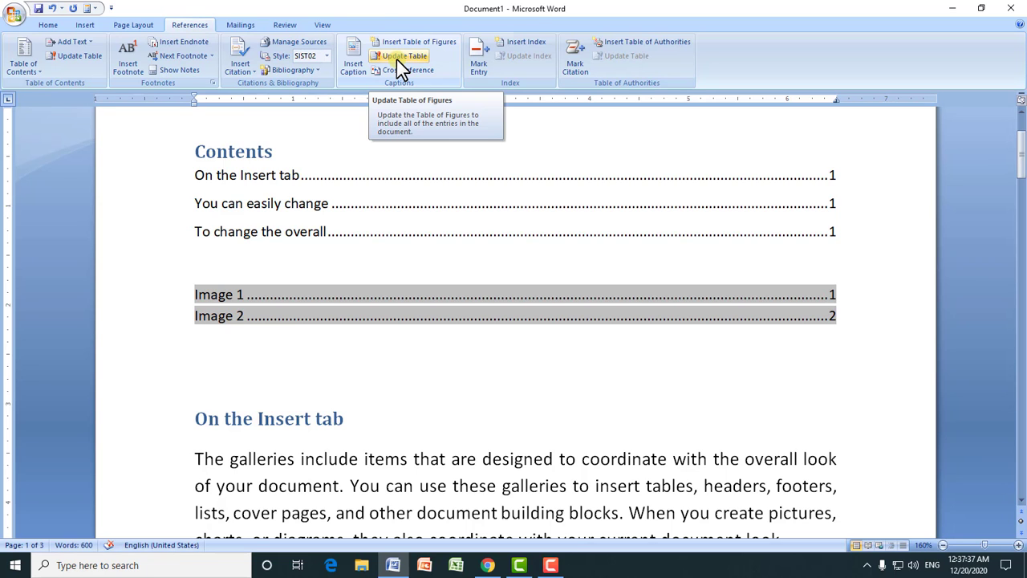
click(396, 60)
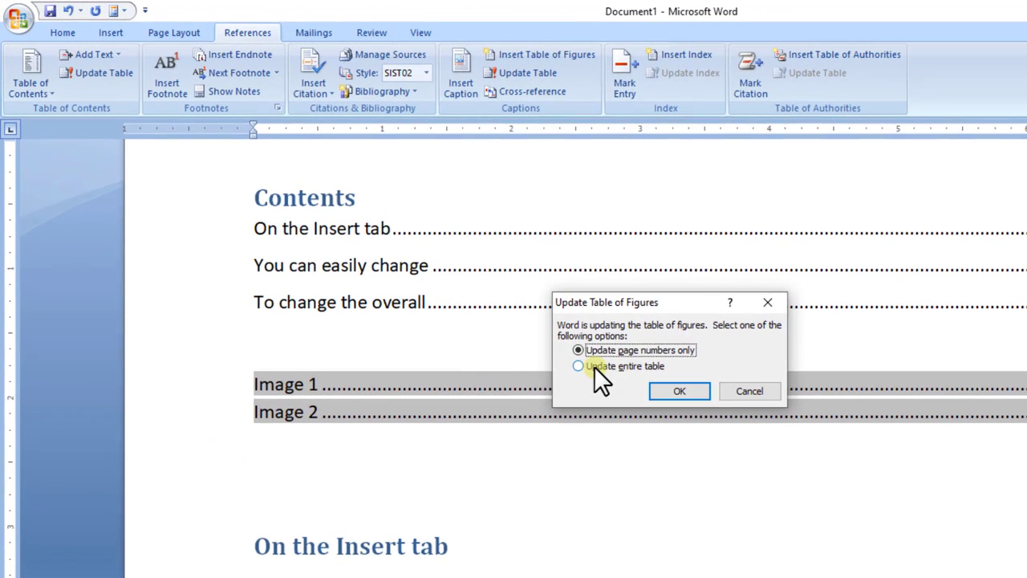
click(577, 367)
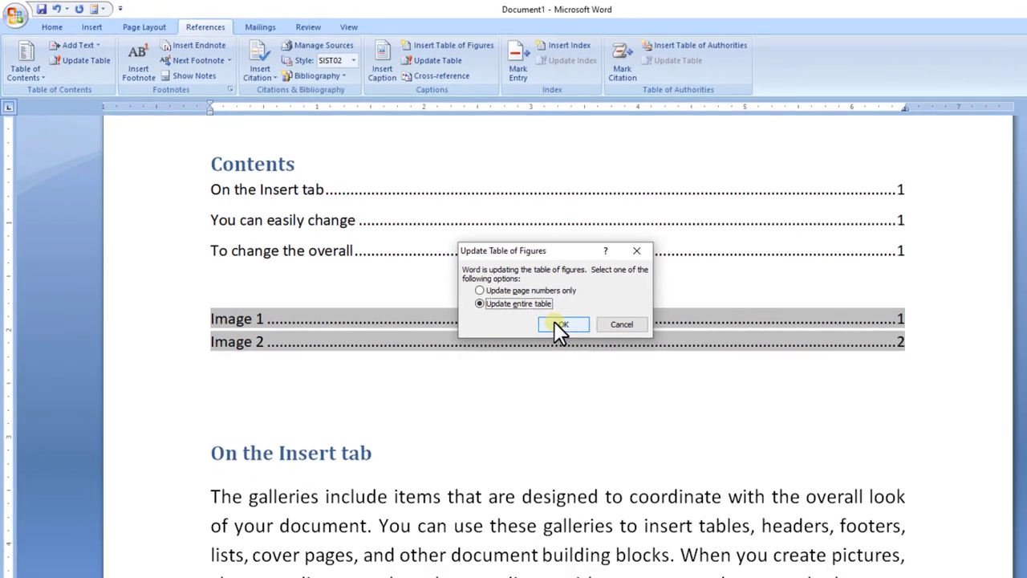
click(560, 324)
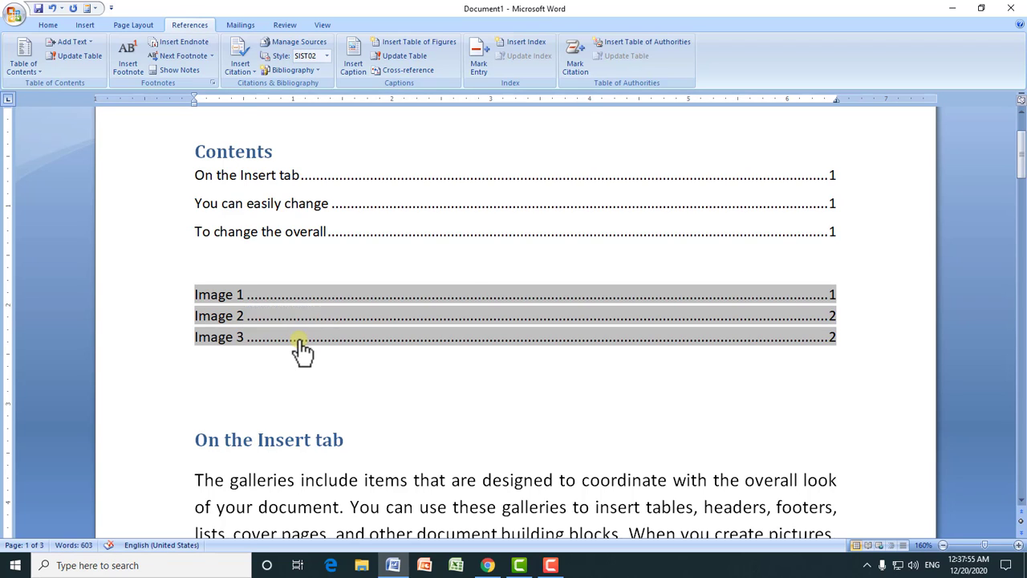
ctrl+click(298, 338)
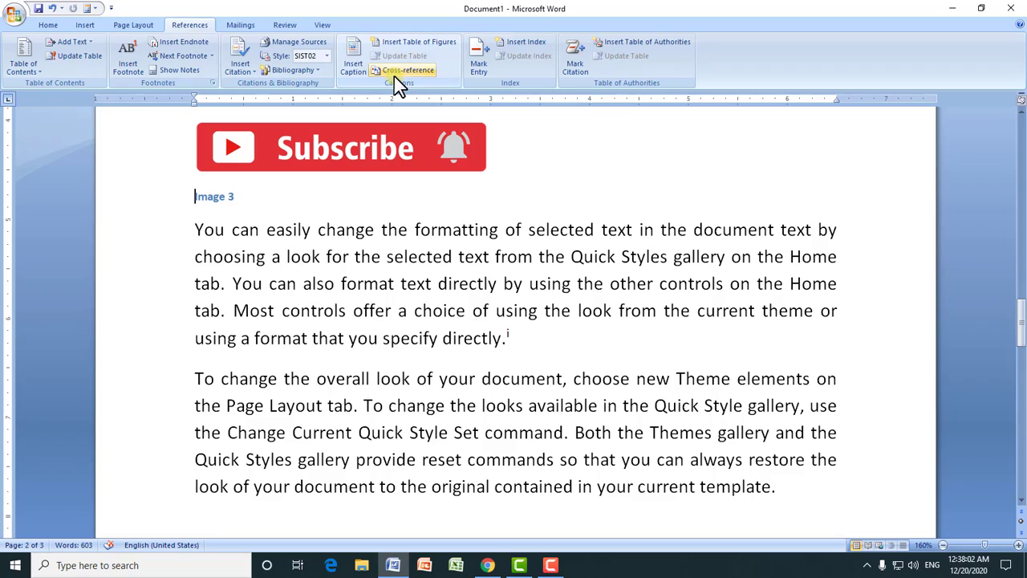
Step: On the empty line below the table of figures, set the cross-reference type to Image
drag(1021, 329, 1021, 165)
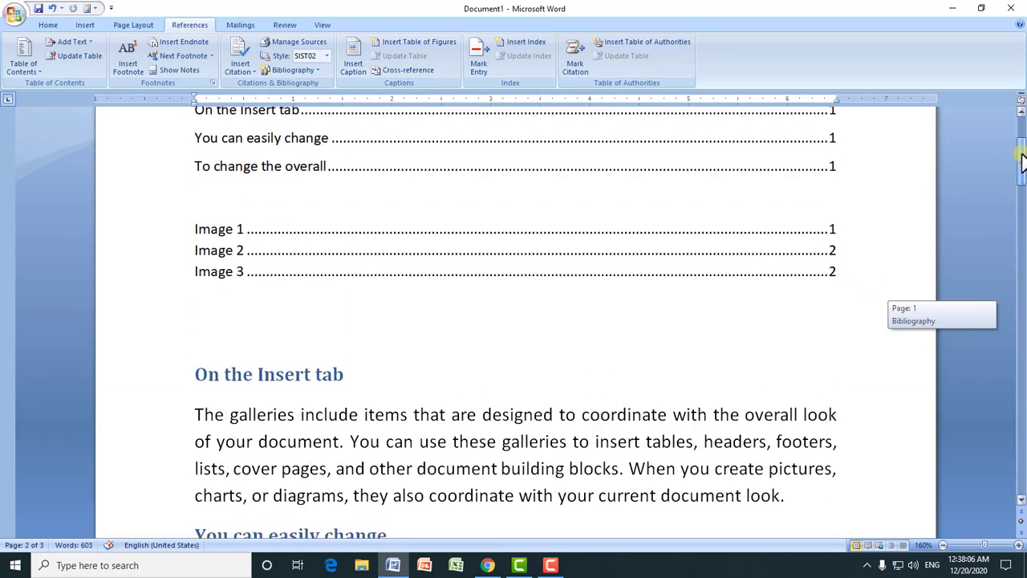
click(303, 231)
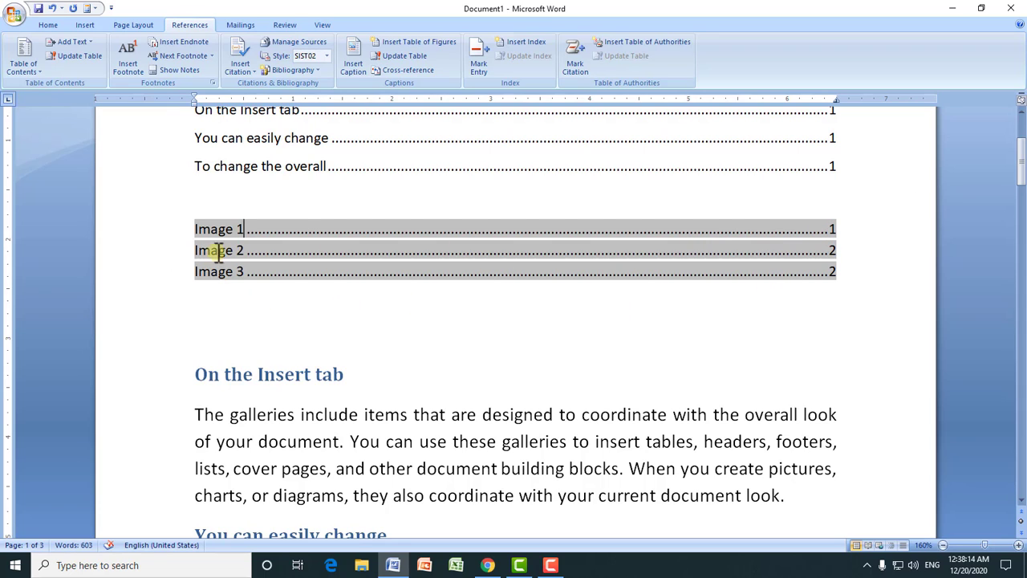
click(201, 297)
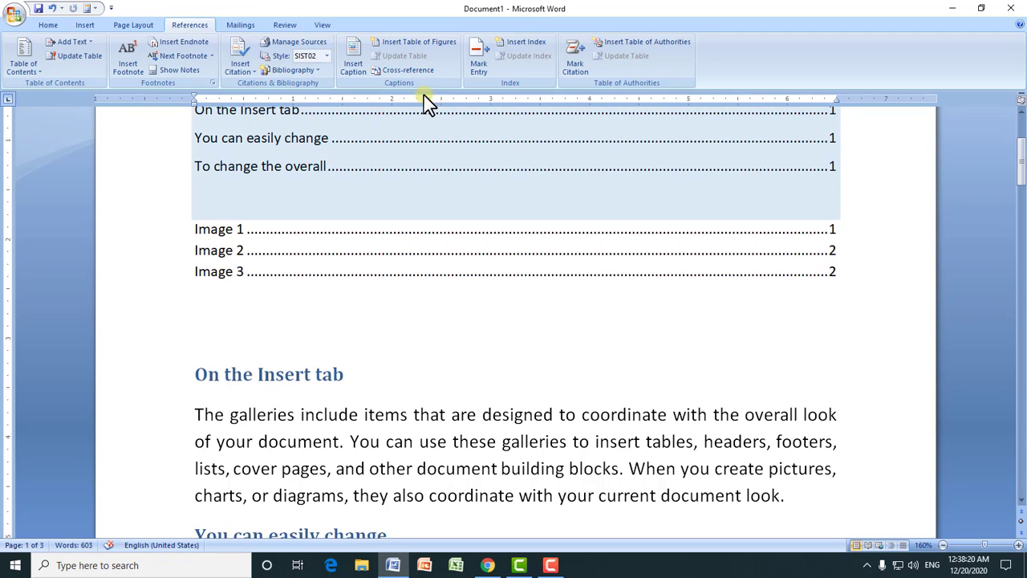
click(391, 75)
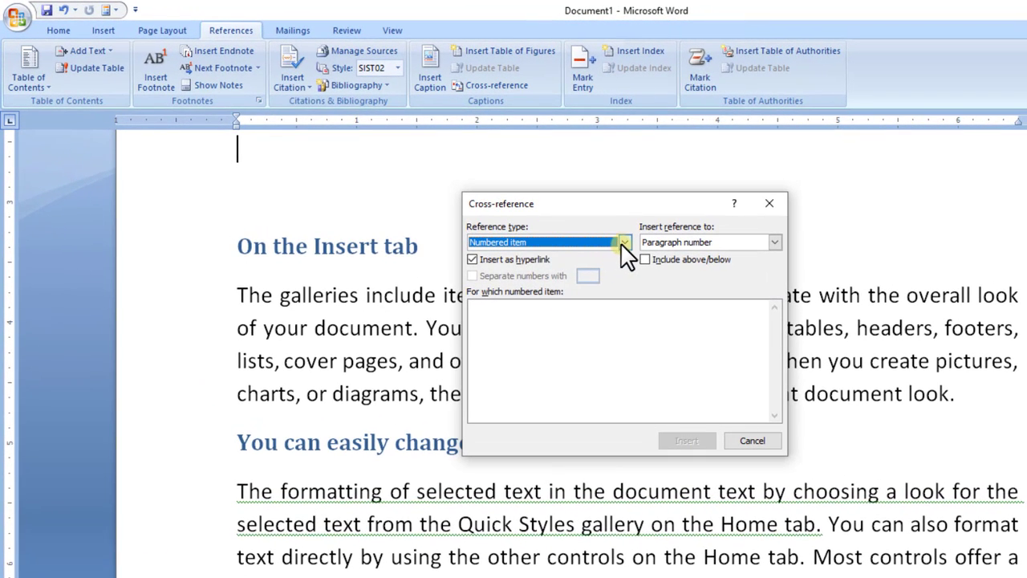
click(625, 242)
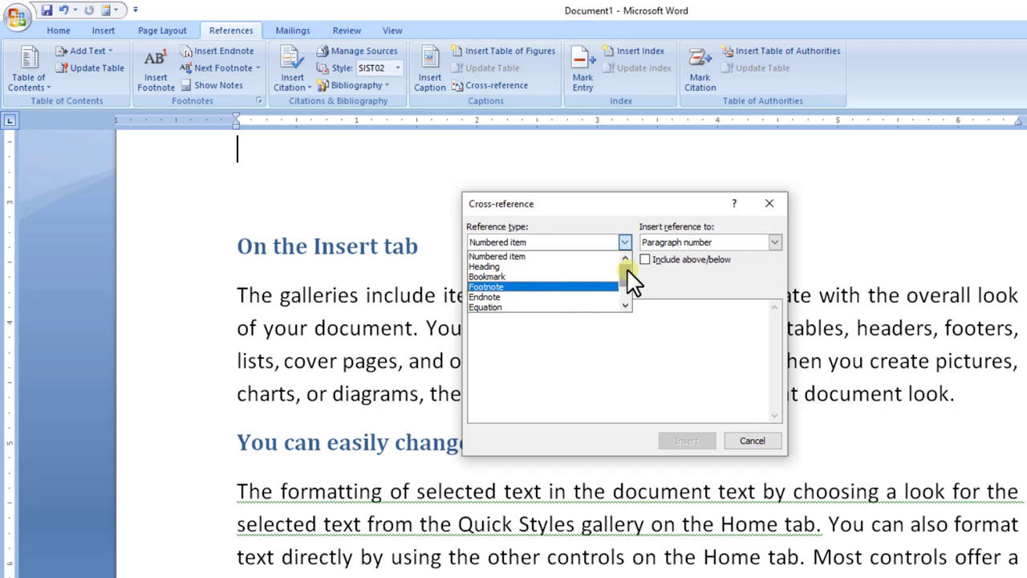
drag(626, 268, 630, 296)
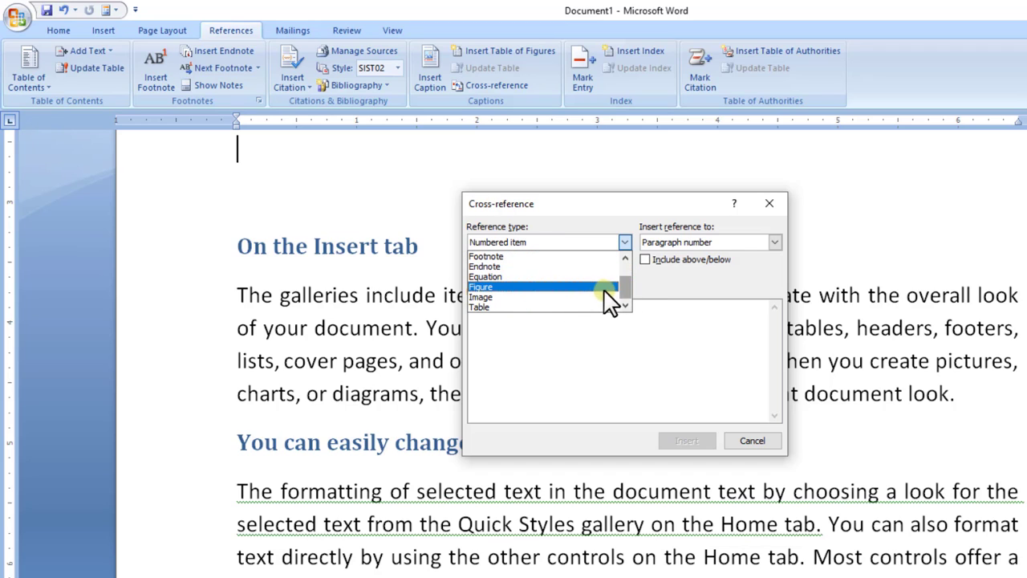
click(485, 299)
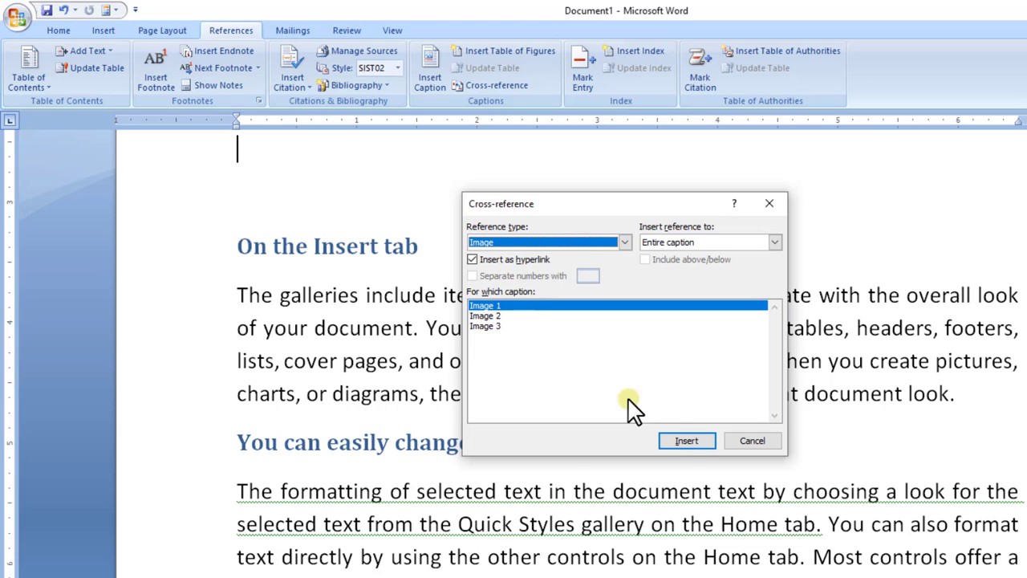
Step: Insert cross-references to Image 1, Image 2 and Image 3
click(684, 441)
click(494, 316)
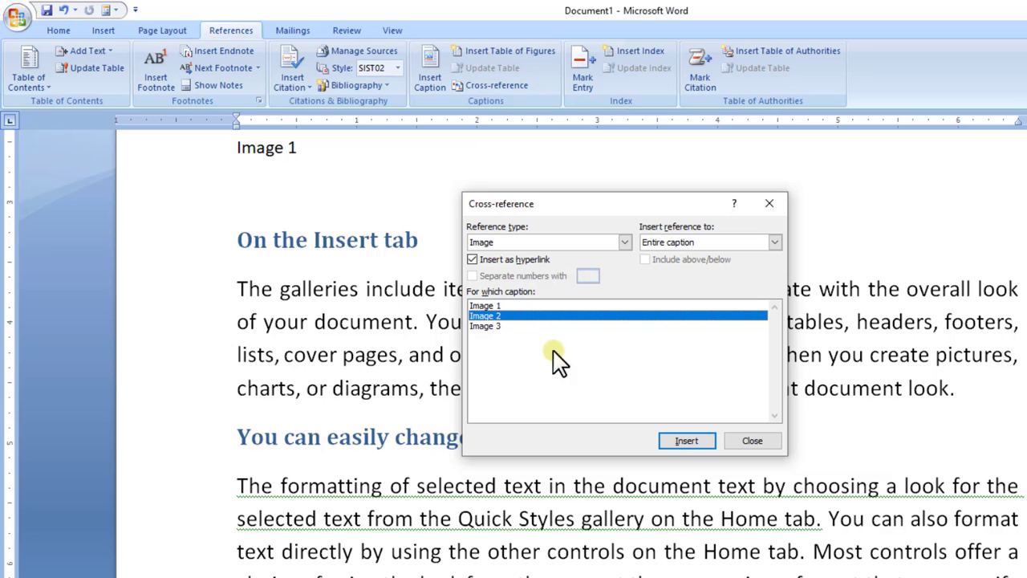
click(684, 441)
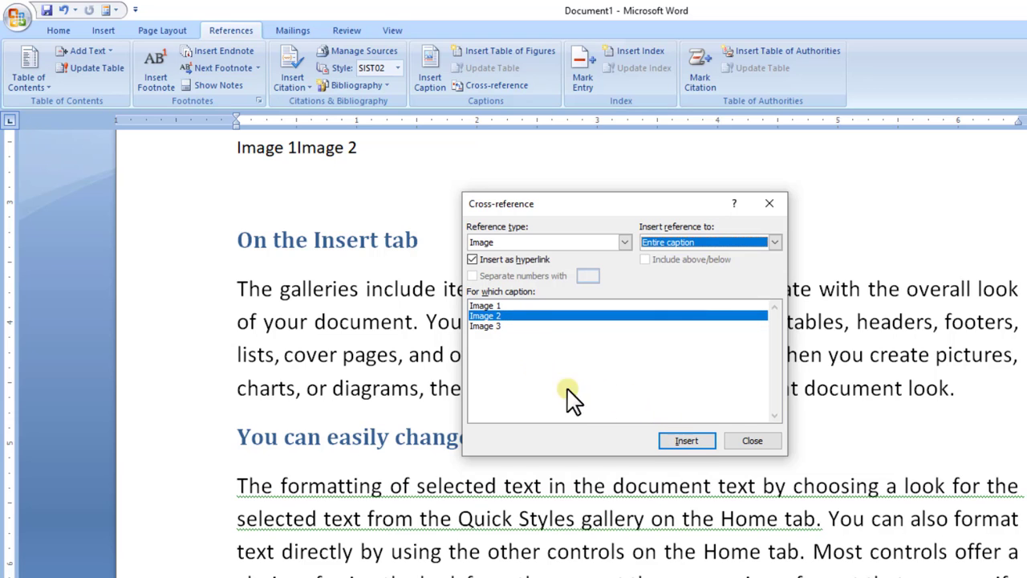
click(492, 326)
click(684, 442)
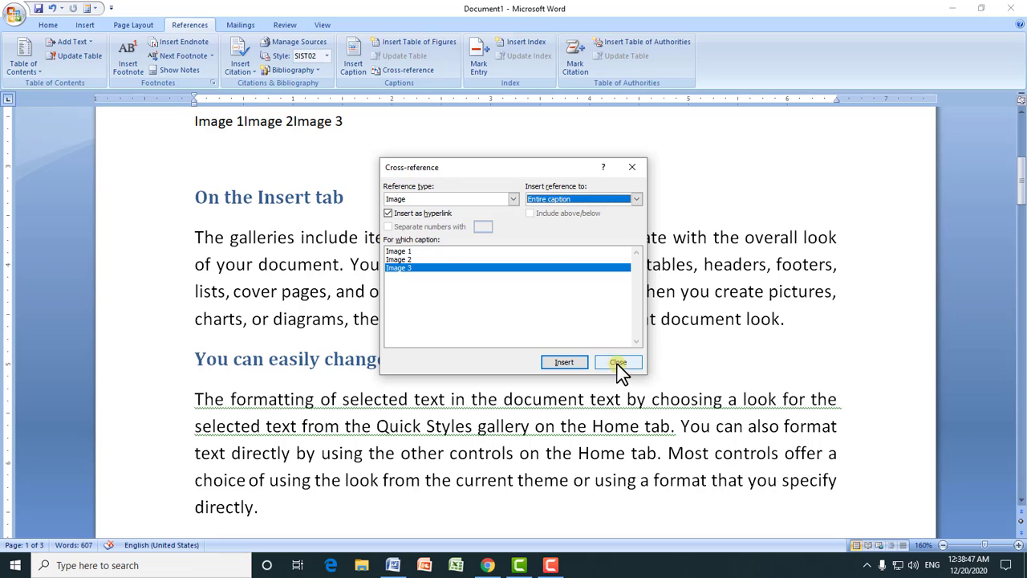
click(618, 363)
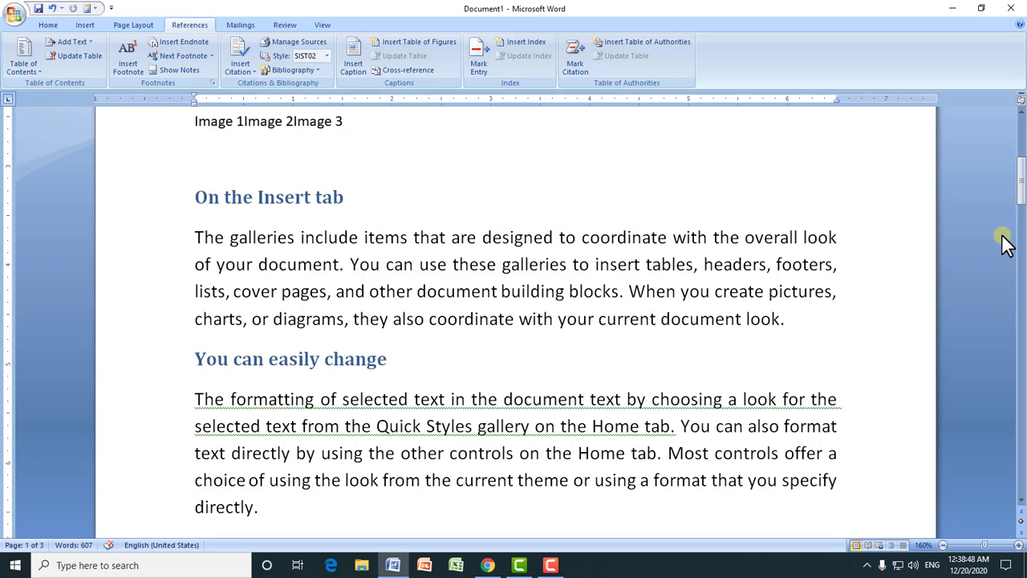
drag(1022, 186, 1022, 161)
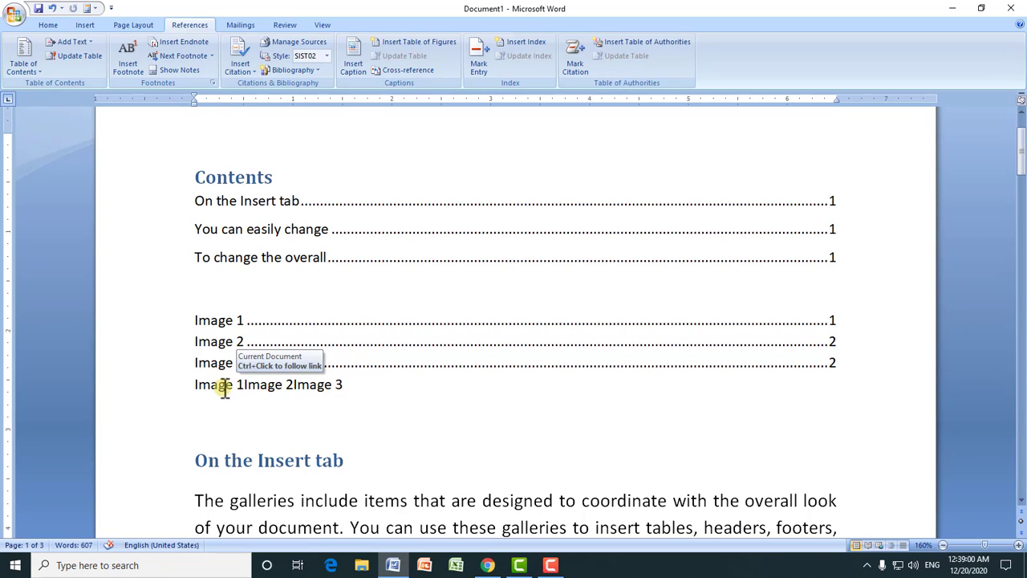
ctrl+click(224, 388)
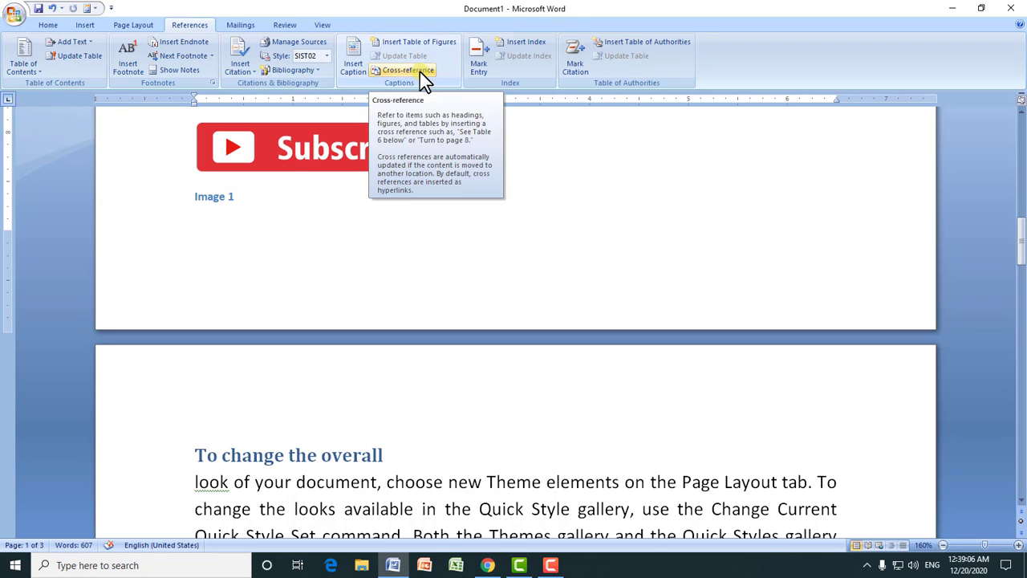
drag(1023, 241, 1020, 183)
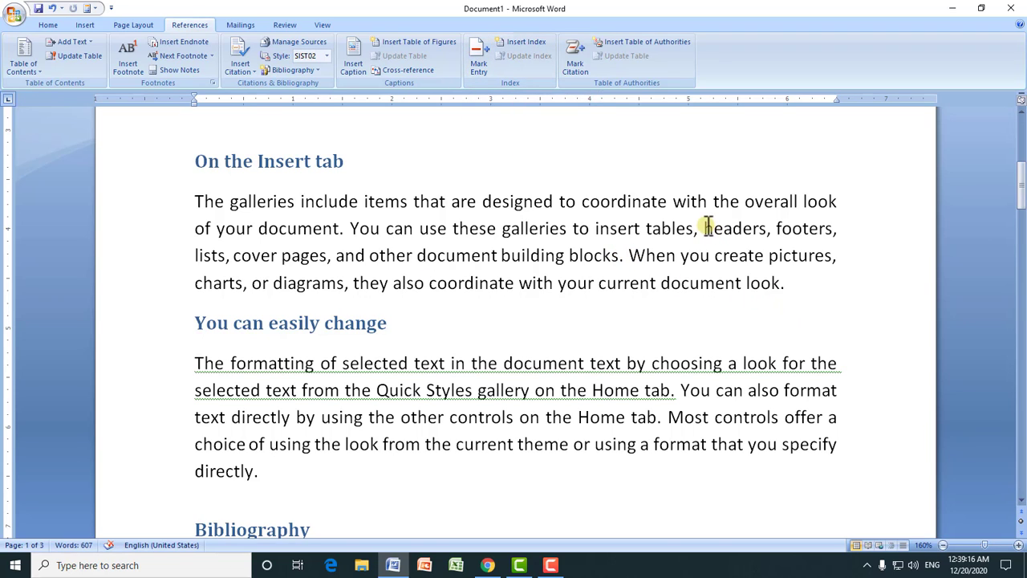
Step: Mark 'headers' as an index entry, hide formatting marks again, and select the word 'document'
drag(704, 228, 743, 228)
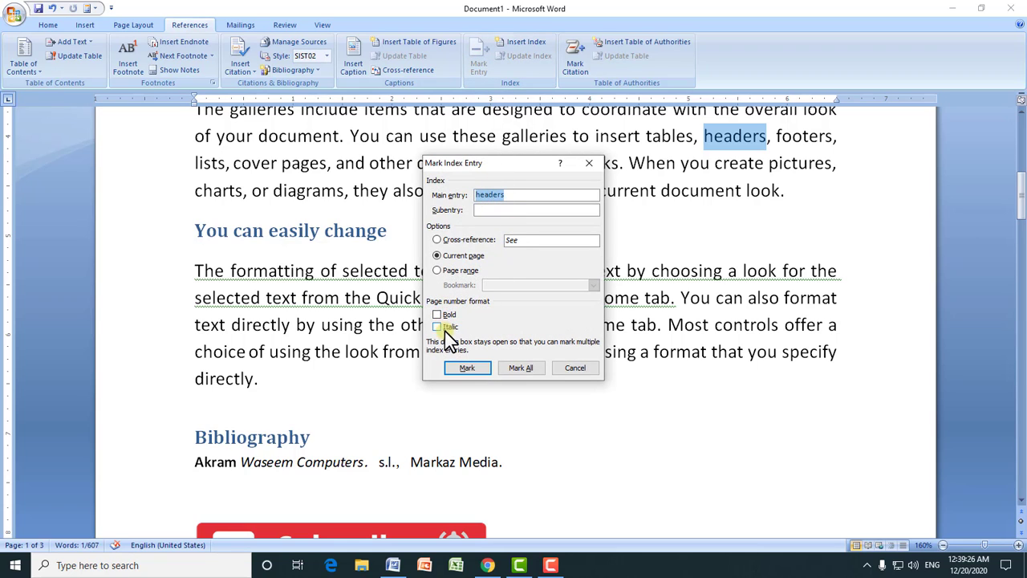
click(464, 369)
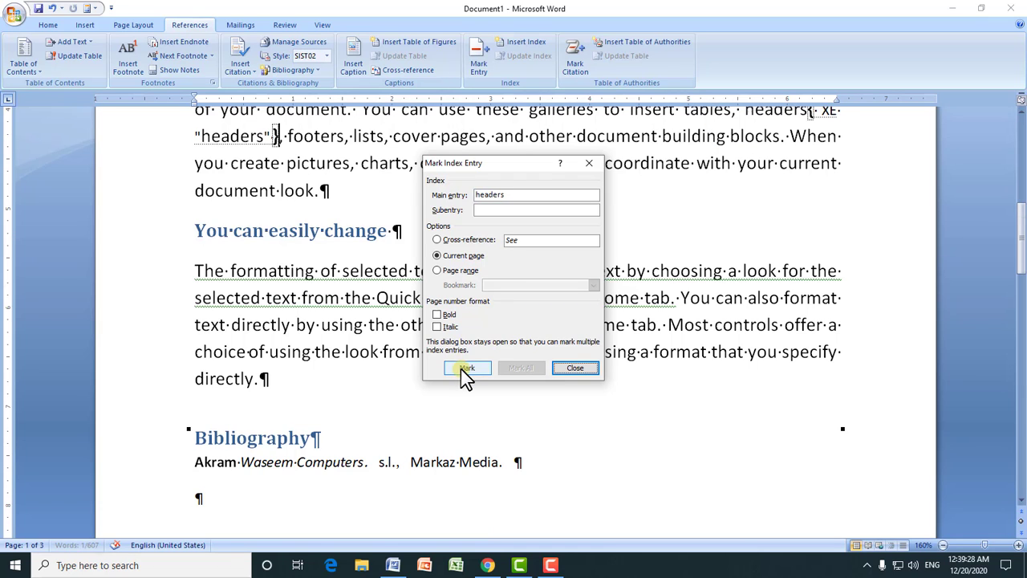
click(574, 369)
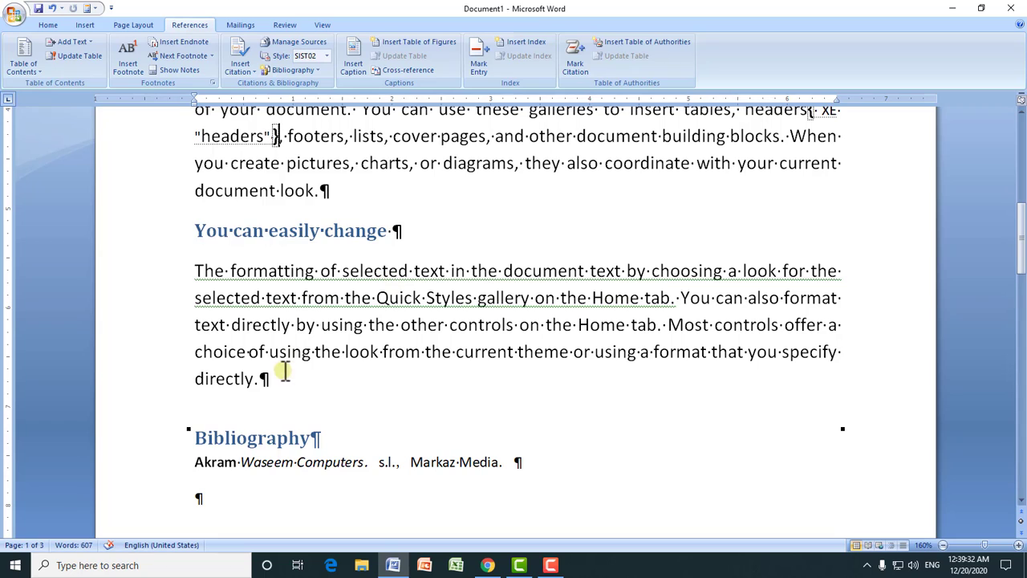
click(50, 27)
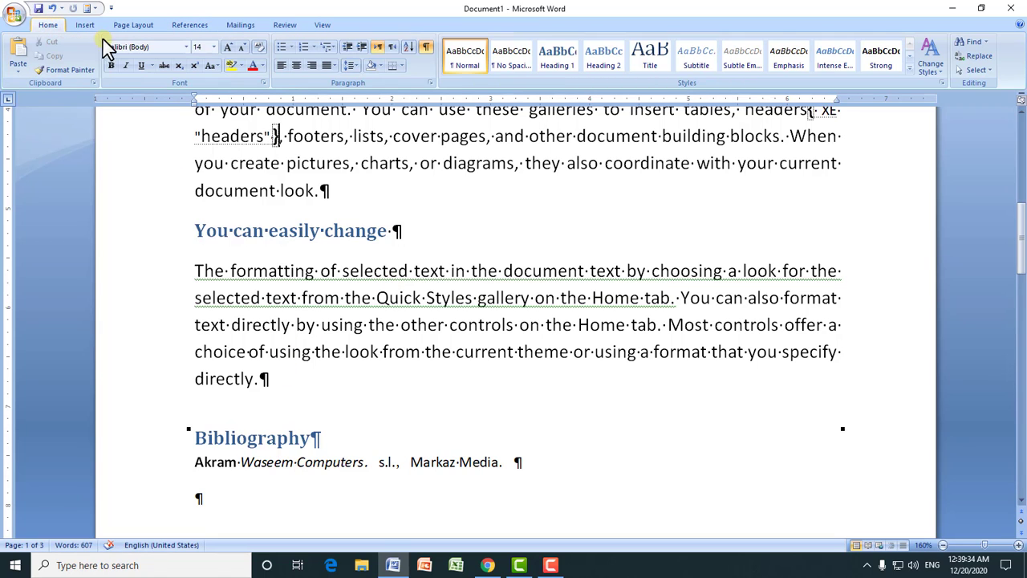
click(427, 50)
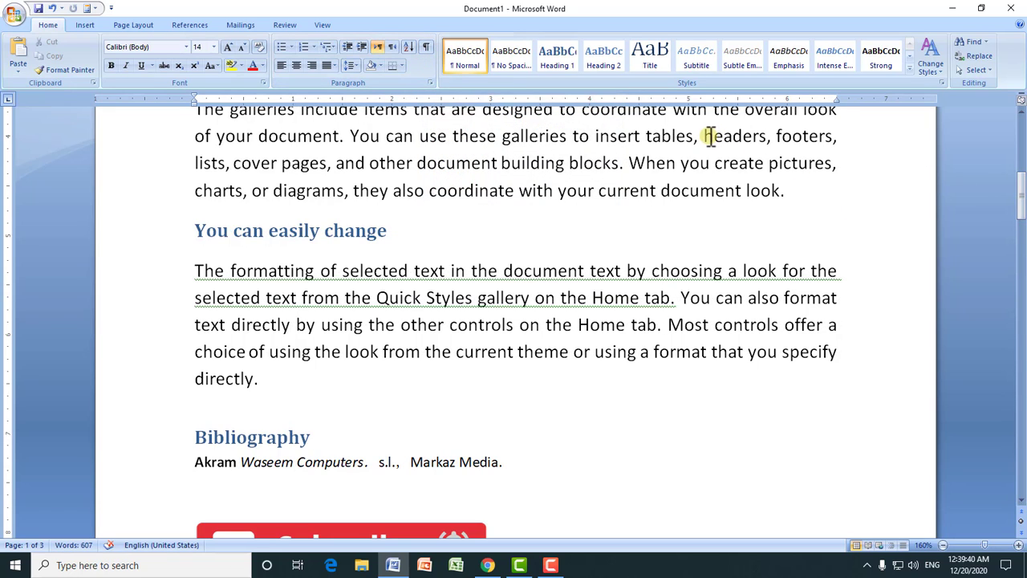
drag(663, 190, 741, 190)
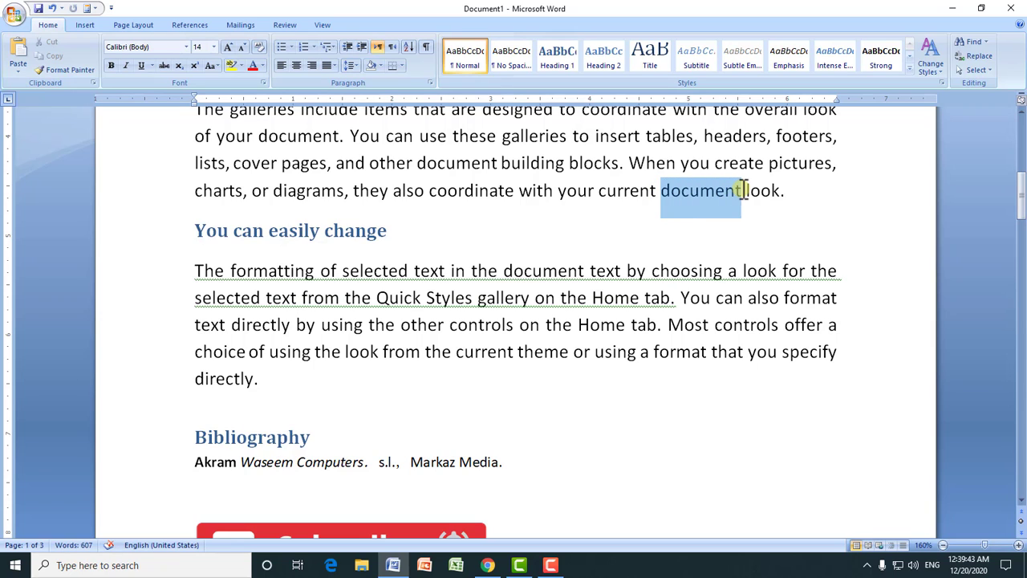
Step: Mark 'document' as an index entry via Mark Entry, then hide the formatting marks again
click(191, 29)
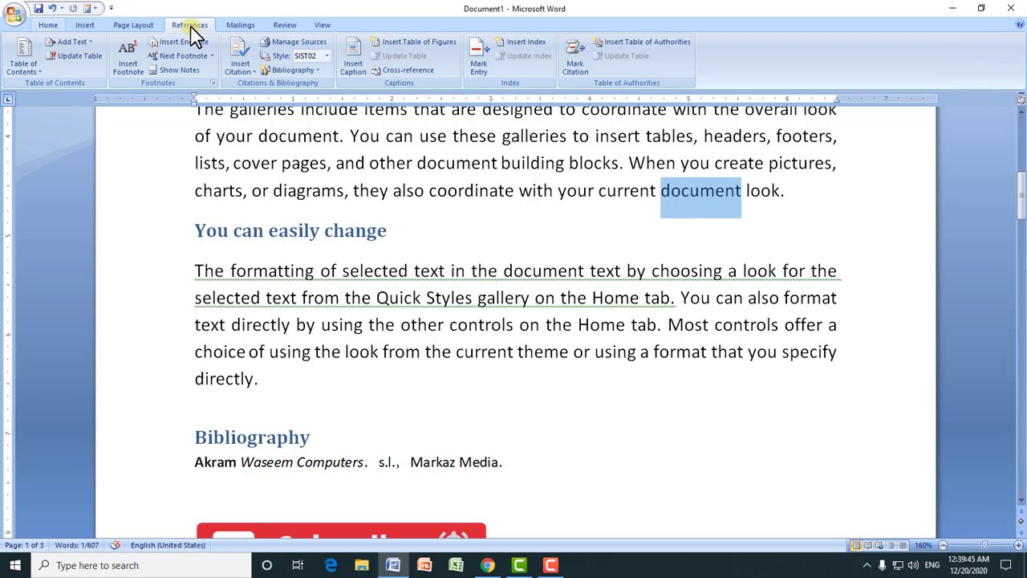
click(479, 72)
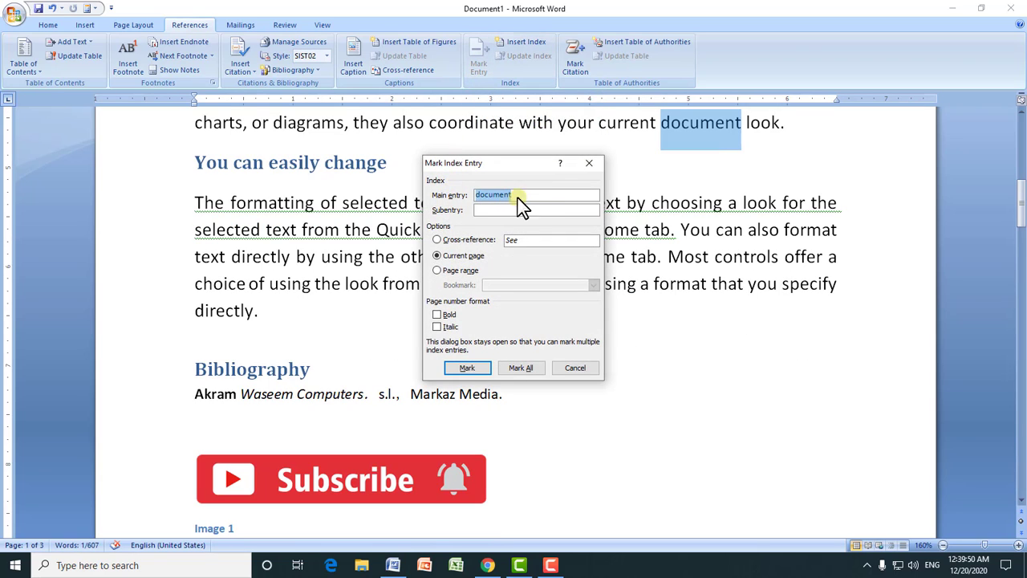
click(463, 369)
click(575, 369)
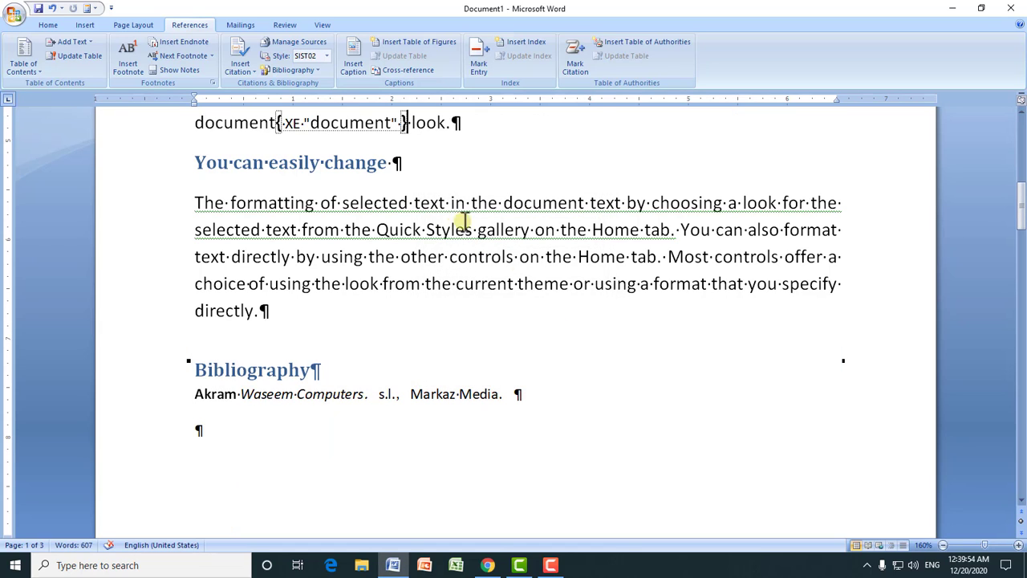
click(50, 24)
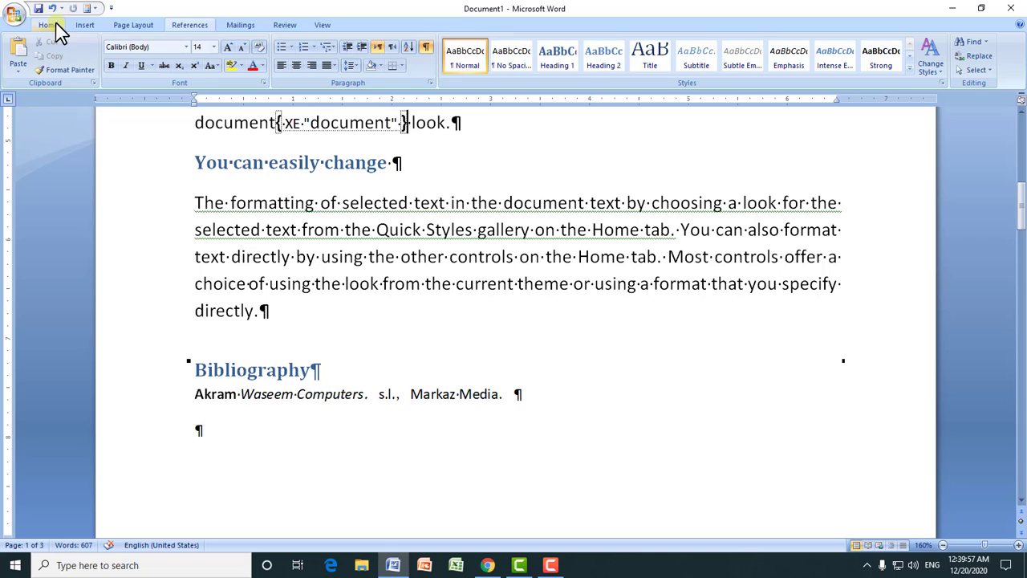
click(426, 45)
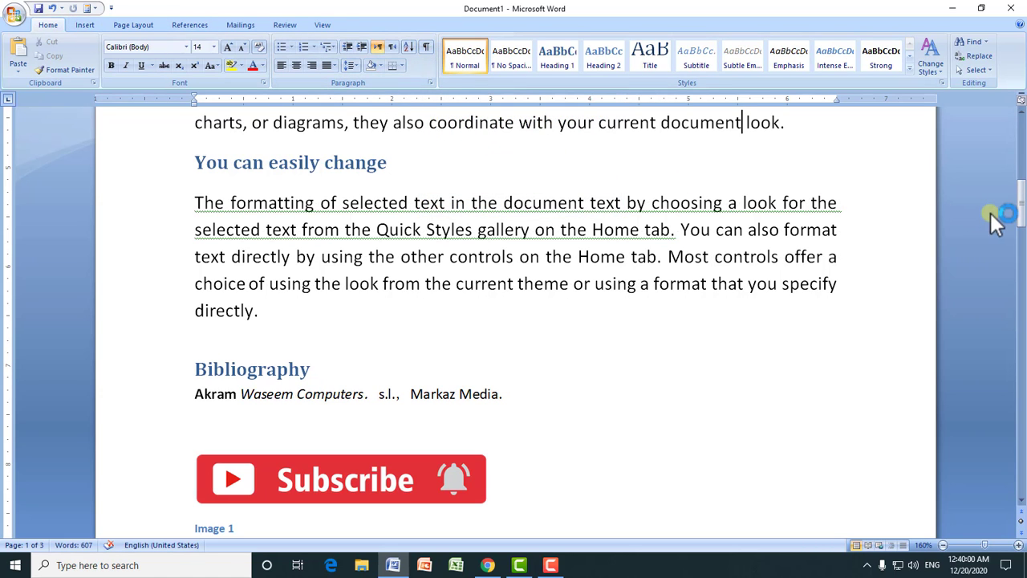
drag(1021, 195, 1021, 164)
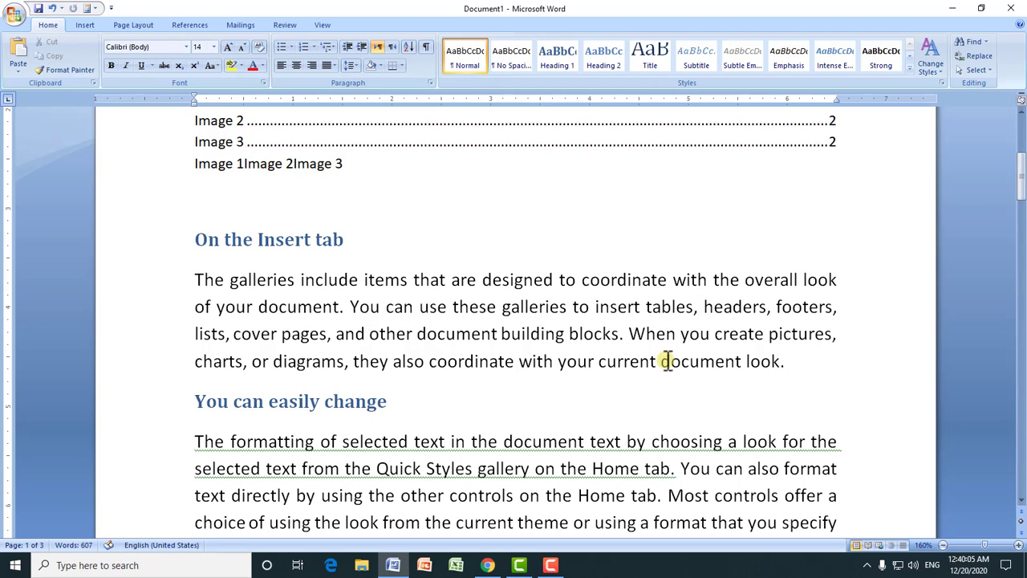
Step: Insert an index listing 'document, 1' and 'headers, 1' on a new line above 'On the Insert tab'
drag(663, 361, 681, 370)
click(193, 203)
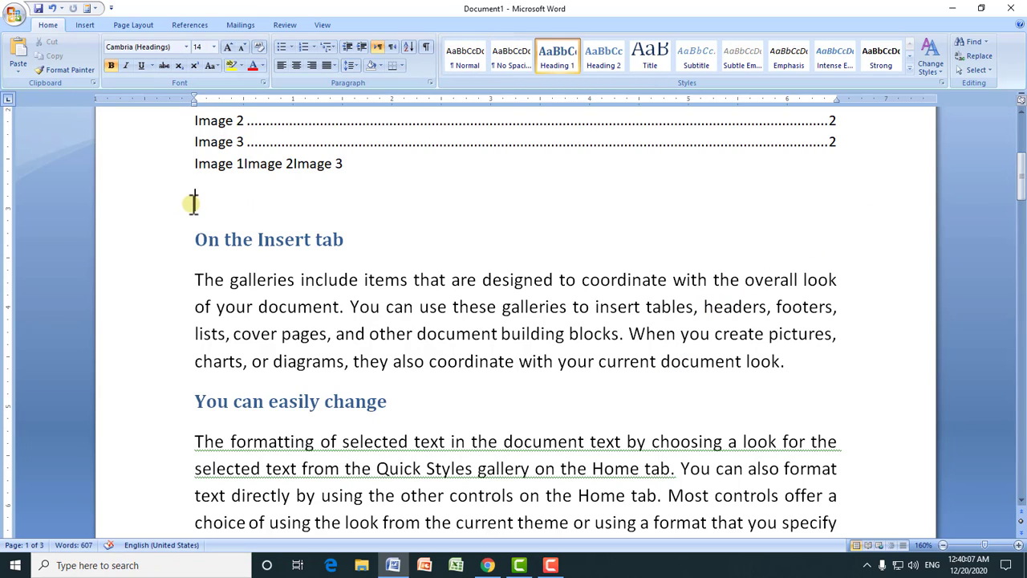
key(Return)
key(Return)
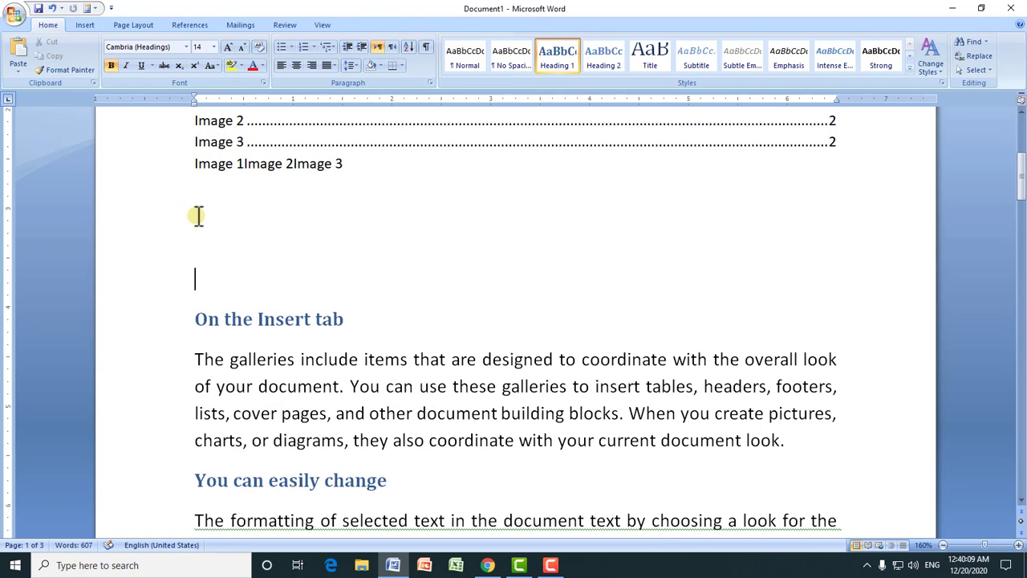
click(205, 218)
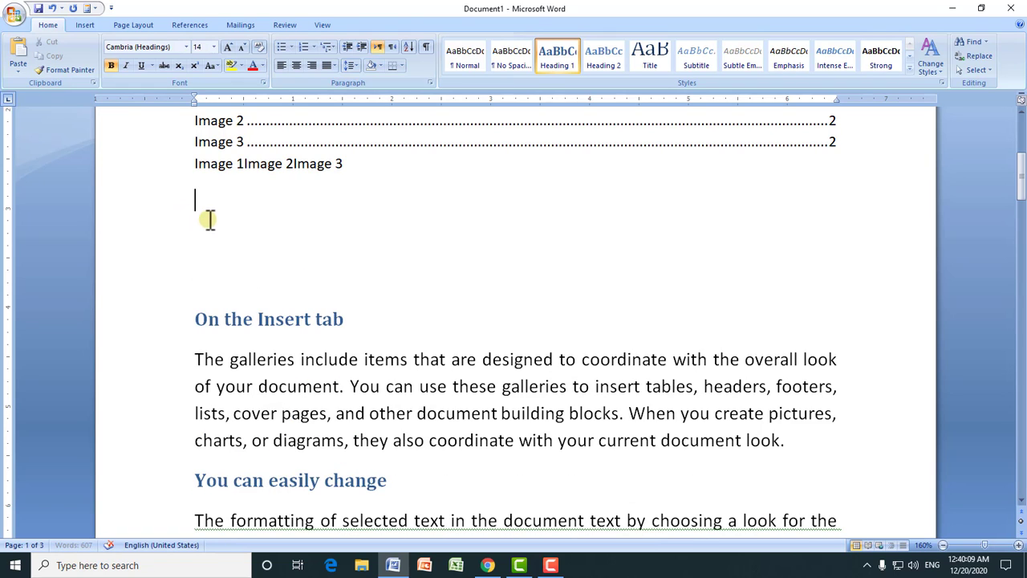
click(188, 25)
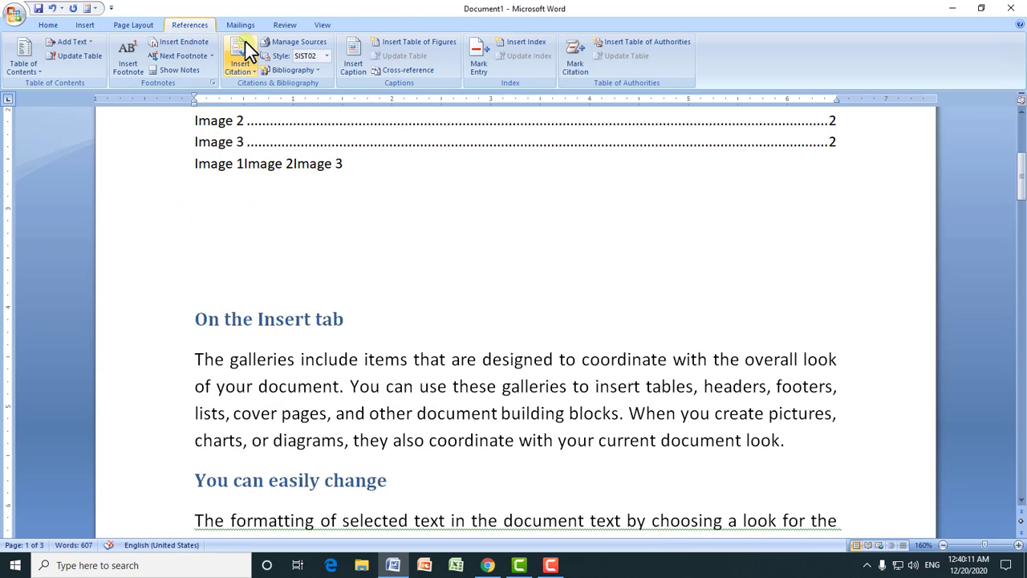
click(526, 42)
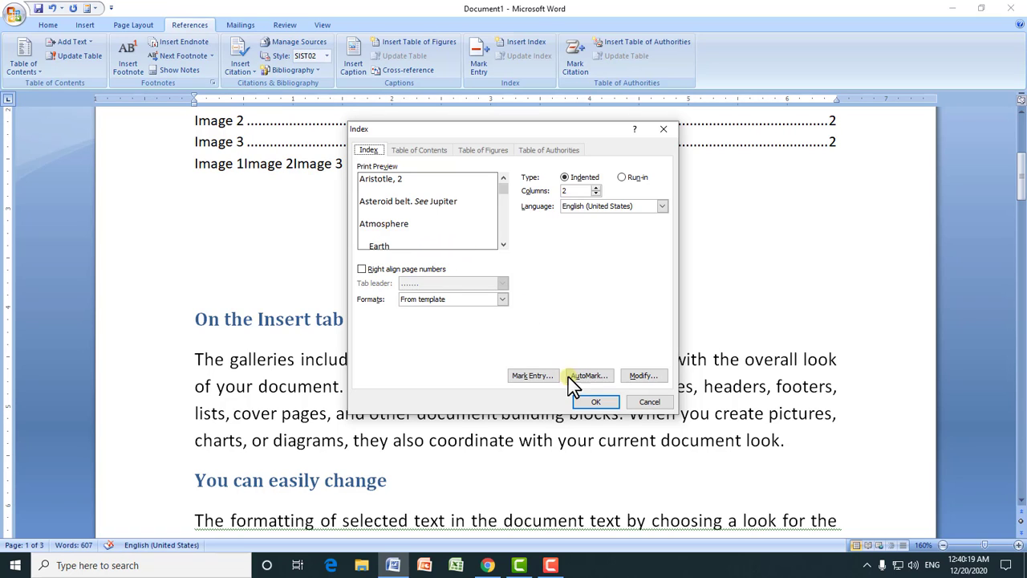
click(594, 401)
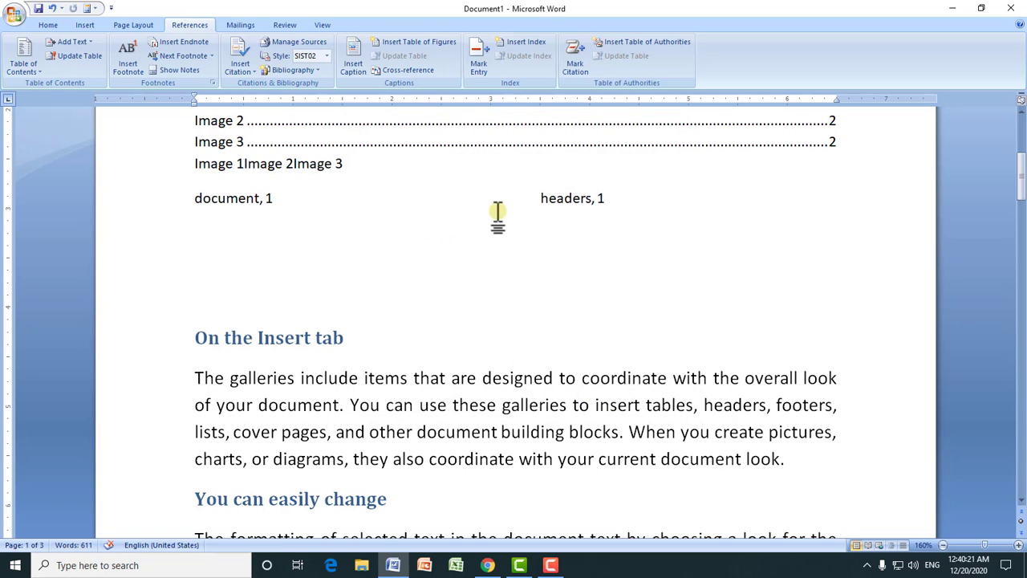
click(278, 217)
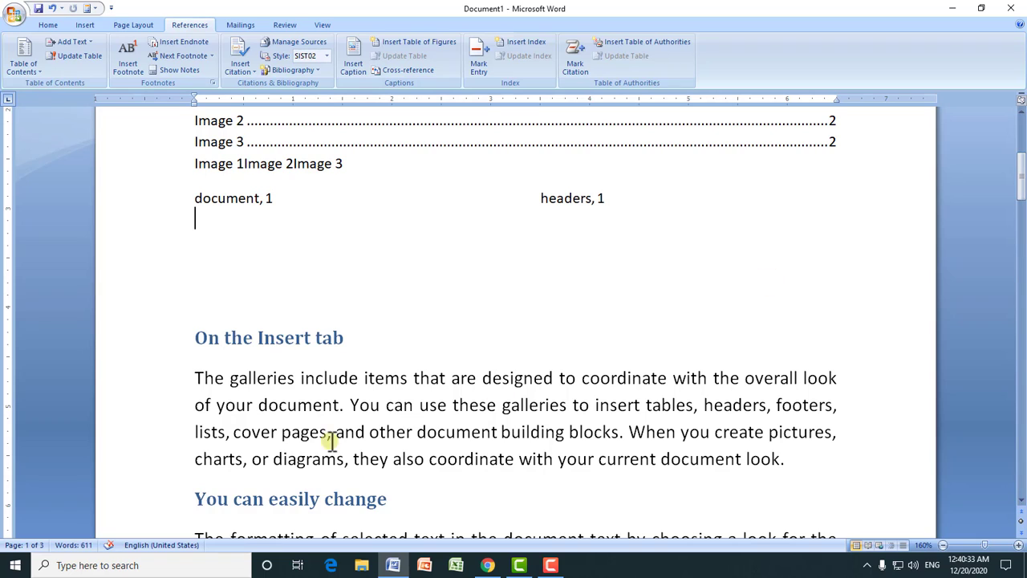
Step: Mark 'diagrams' as an index entry and hide the formatting marks again
drag(275, 458, 334, 456)
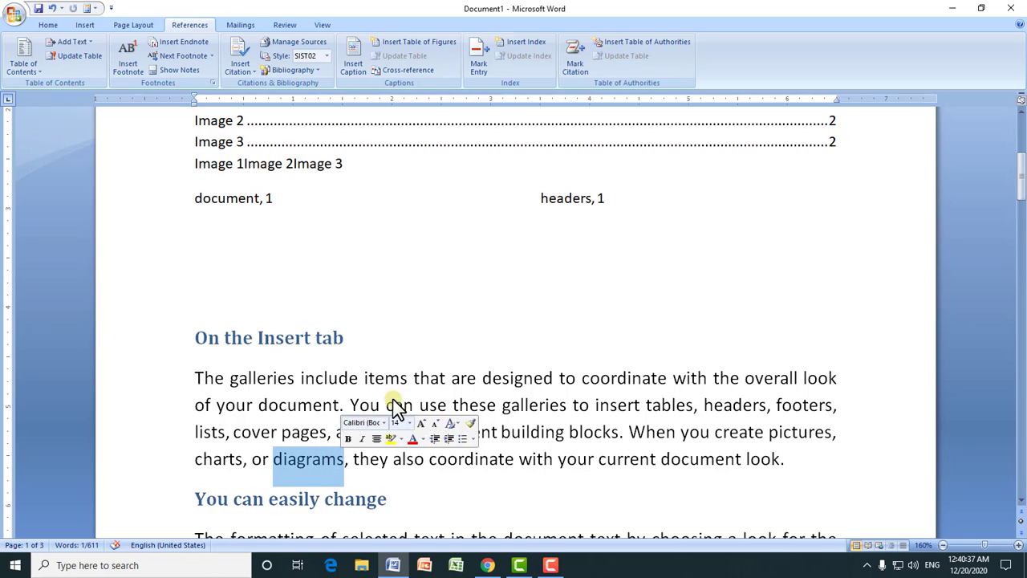
click(481, 64)
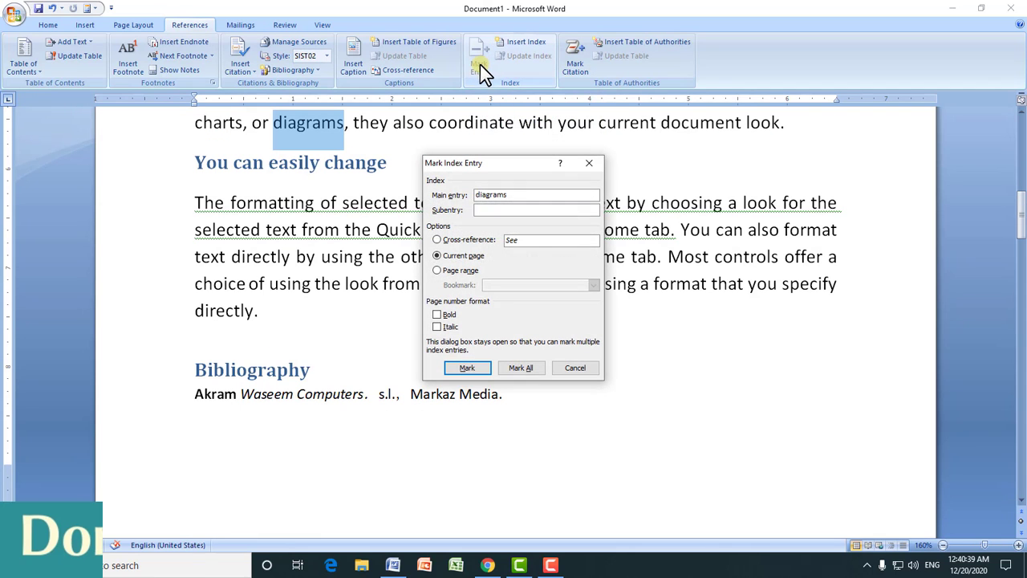
click(462, 369)
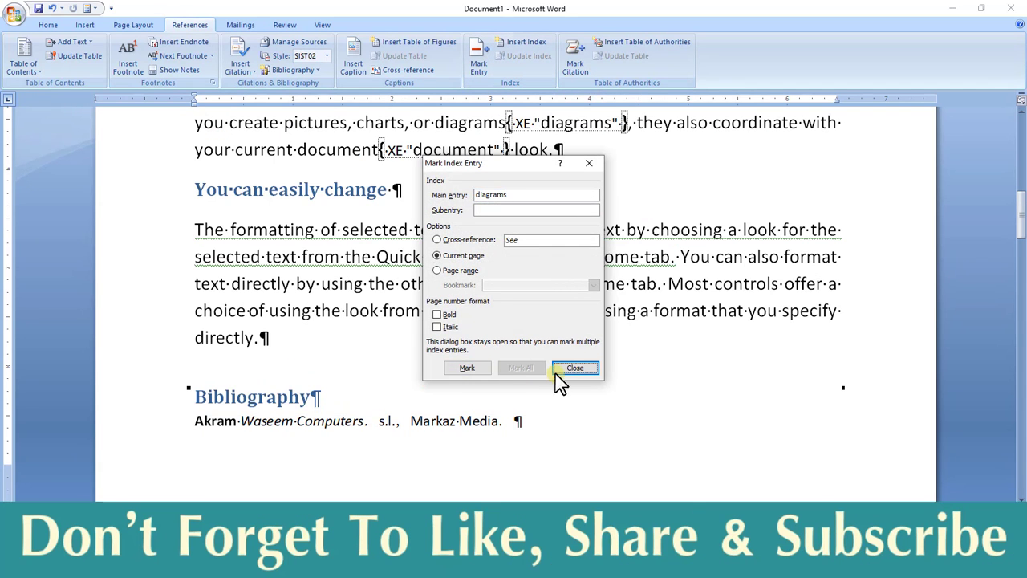
click(576, 370)
click(50, 24)
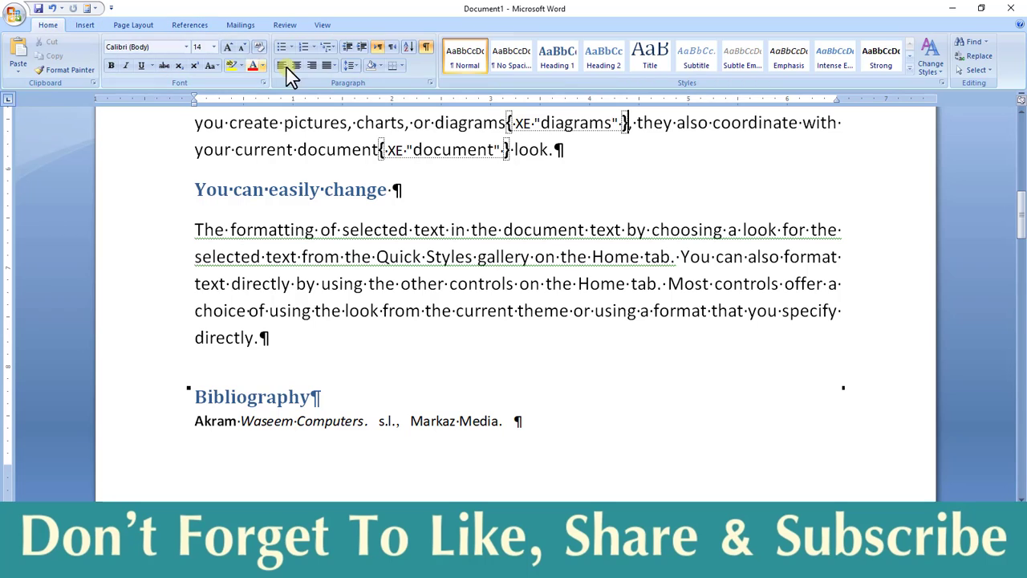
click(426, 49)
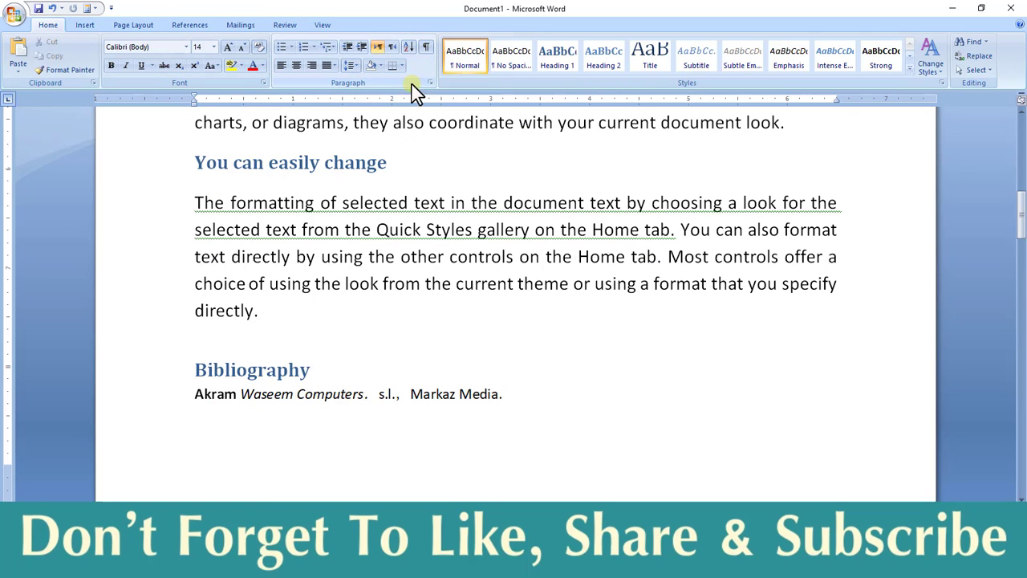
drag(1021, 220, 1021, 178)
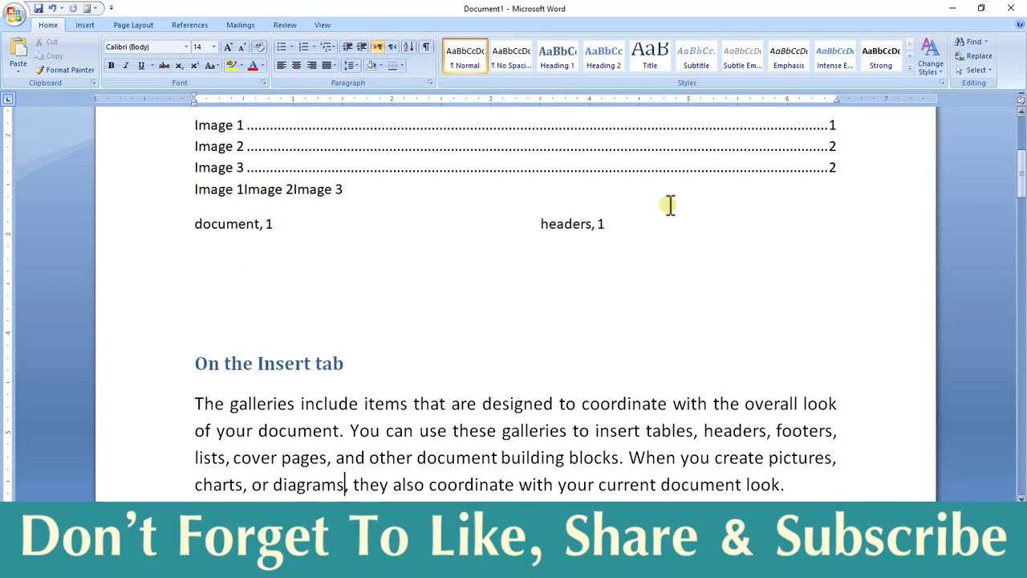
click(598, 228)
Step: Update the index so it also lists 'diagrams, 1'
click(193, 258)
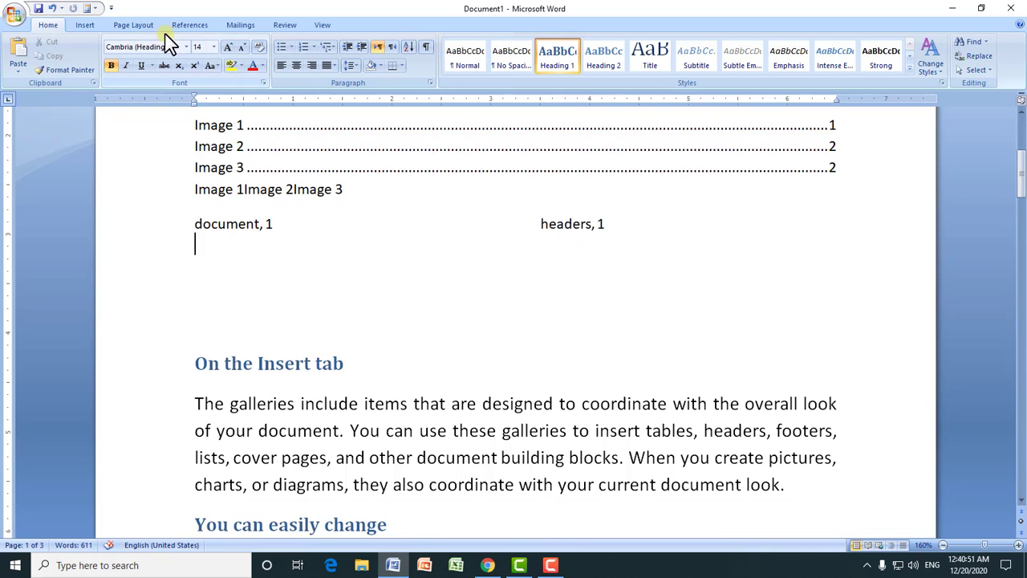
click(192, 25)
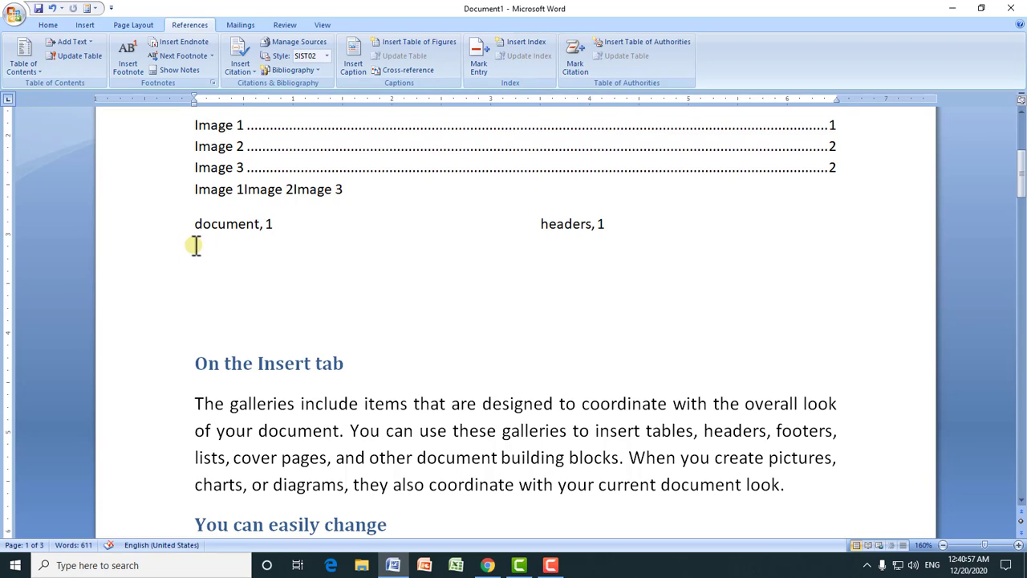
click(613, 224)
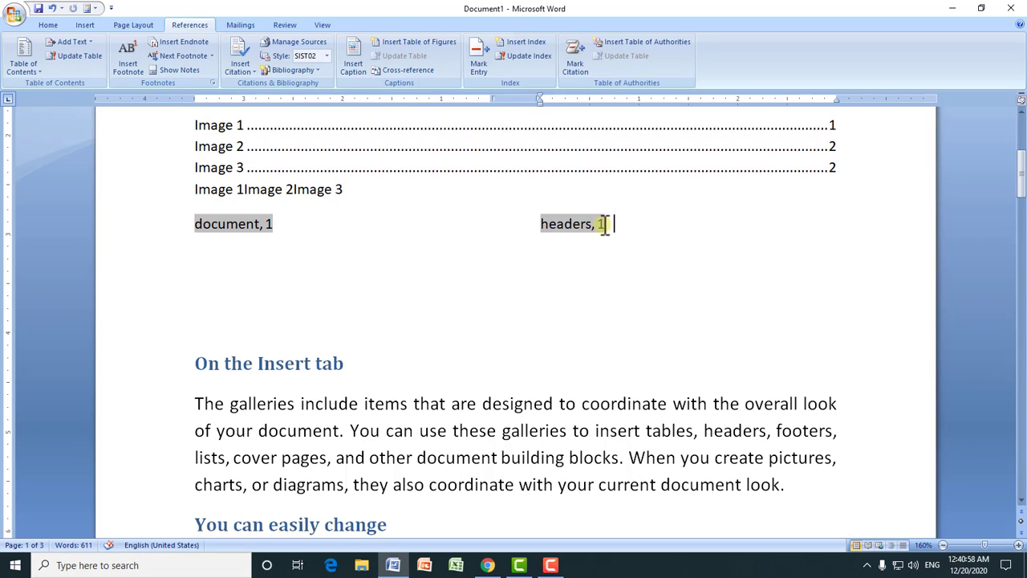
click(602, 224)
click(518, 58)
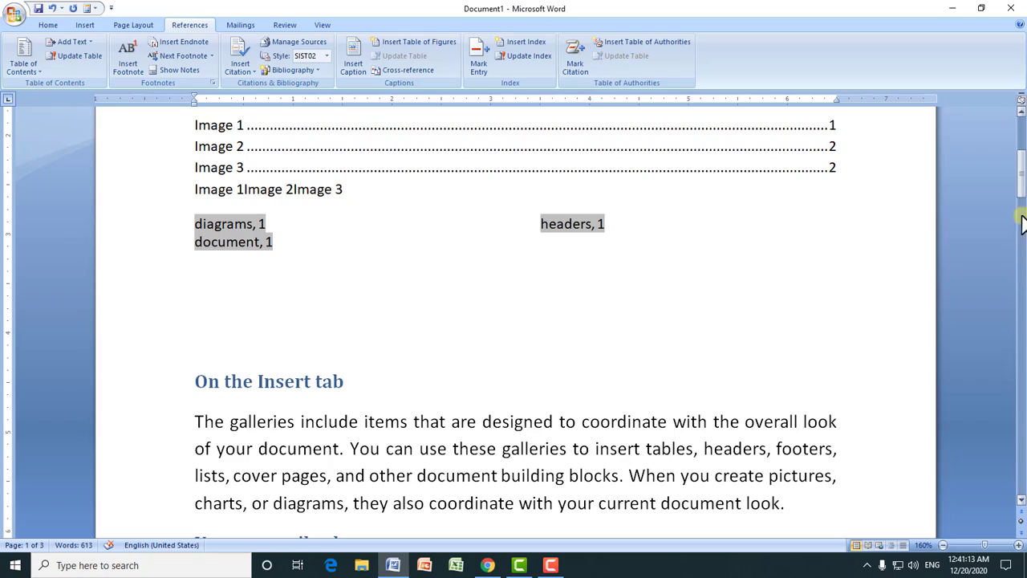
Step: Mark 'Quick Styles' as a Cases citation and hide the formatting marks
drag(1021, 172, 1015, 329)
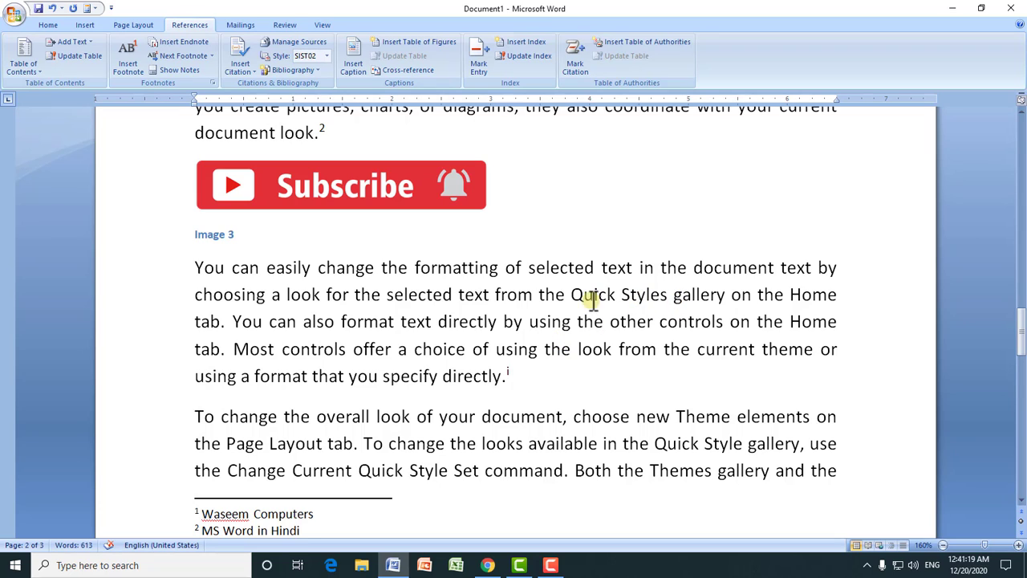
drag(572, 295, 668, 294)
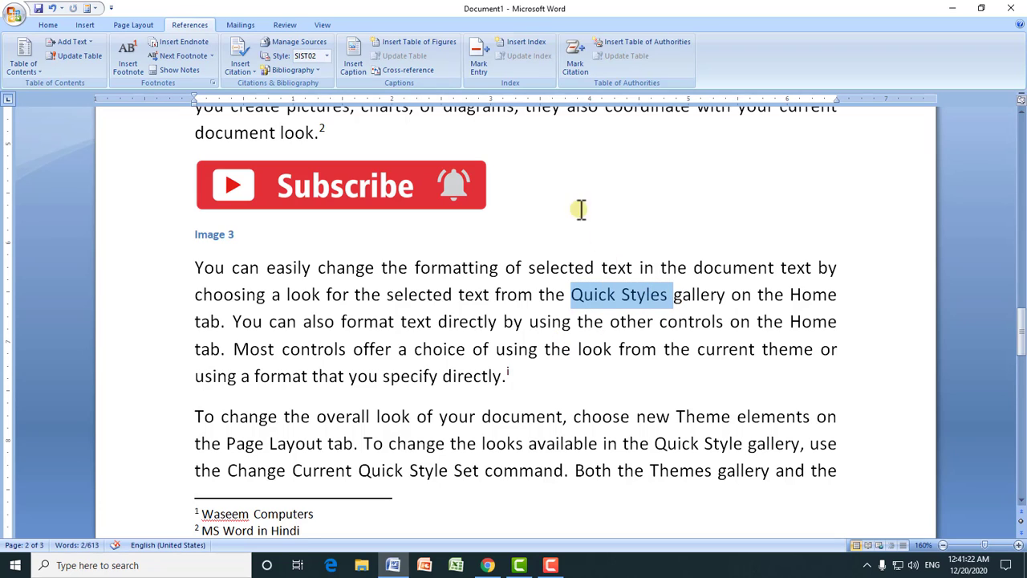
click(576, 68)
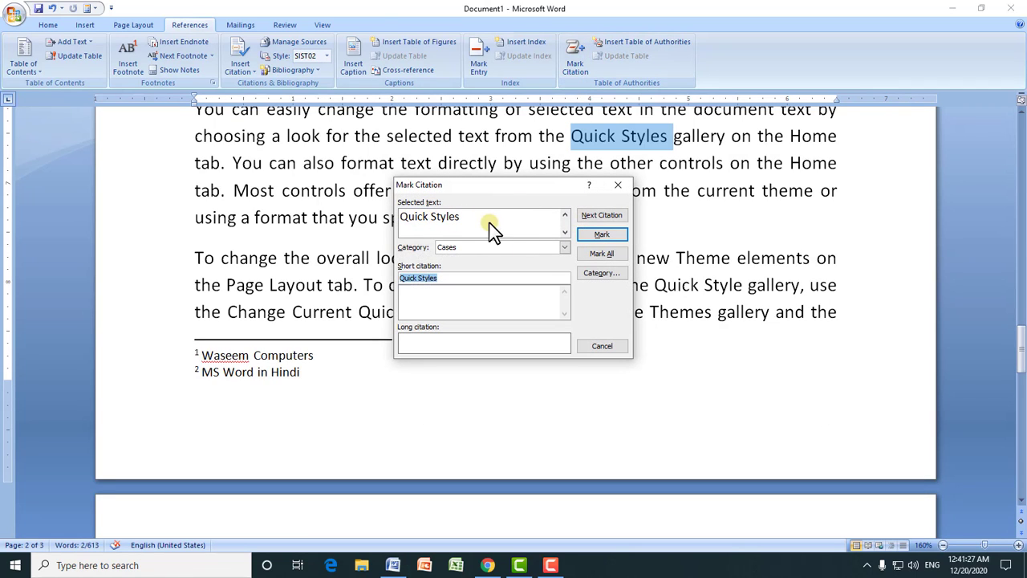
click(602, 236)
click(602, 350)
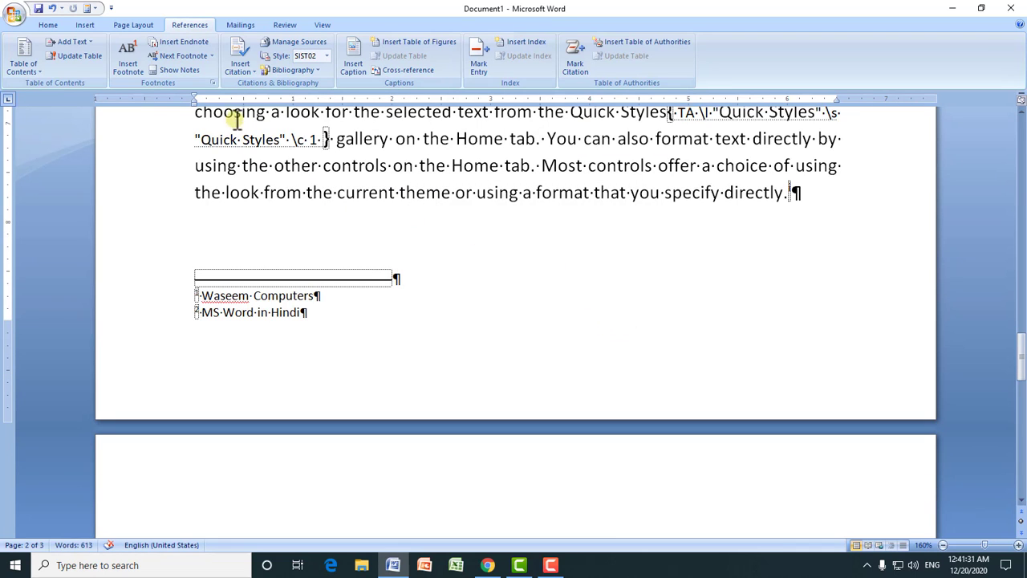
click(47, 25)
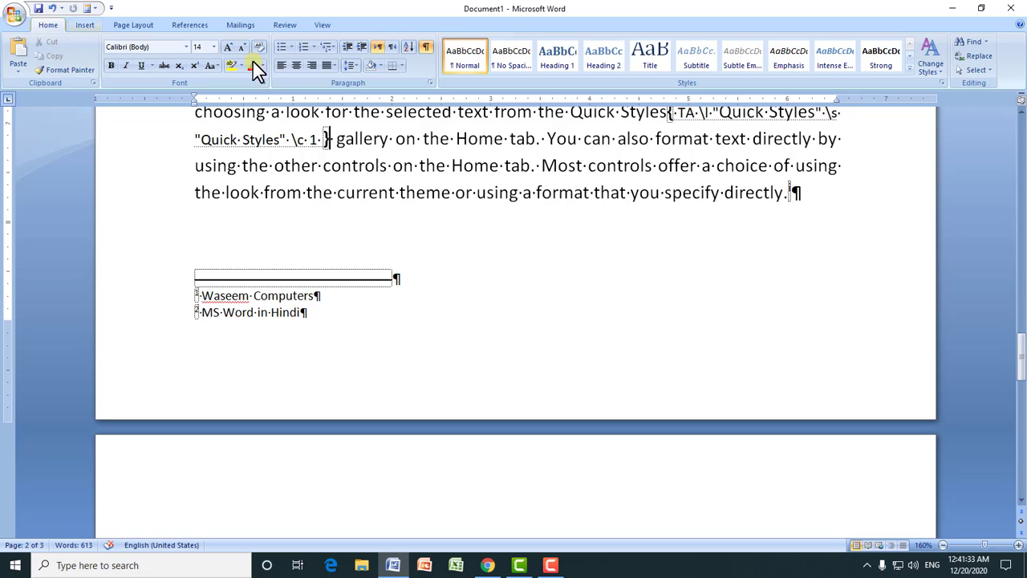
click(424, 47)
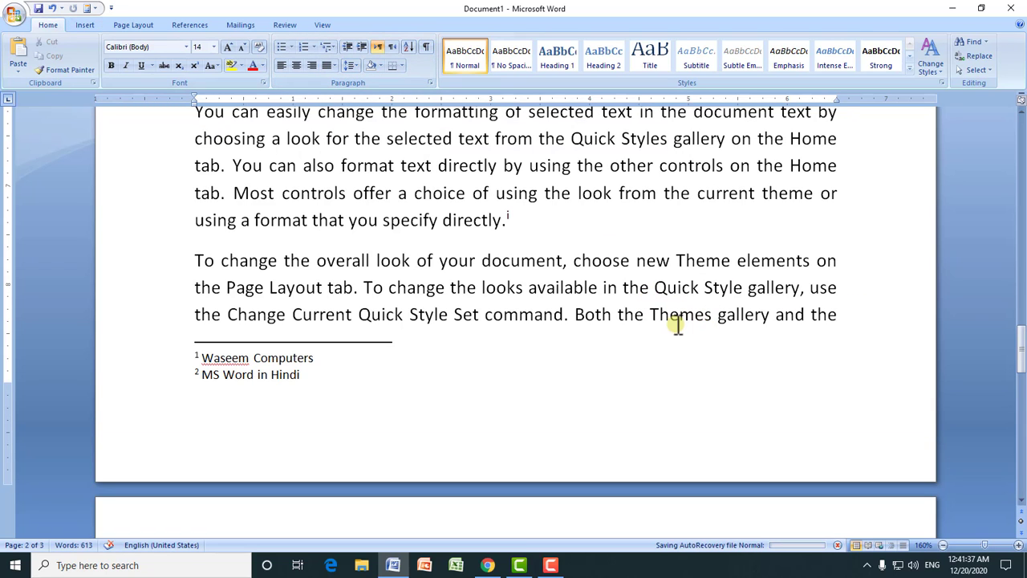
Step: Mark 'Themes' as a Cases citation and hide the formatting marks again
drag(650, 313, 710, 316)
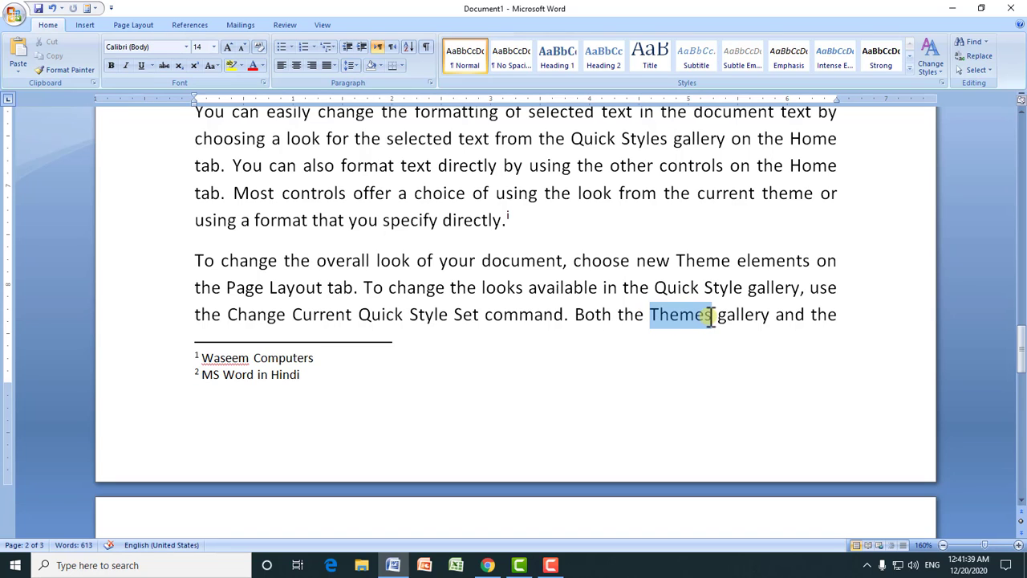
click(177, 25)
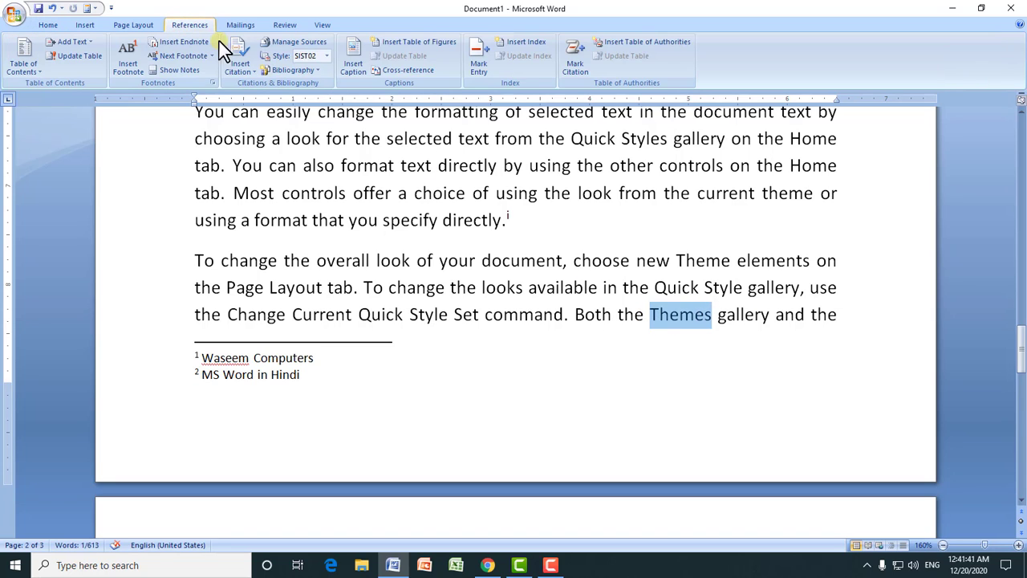
click(580, 71)
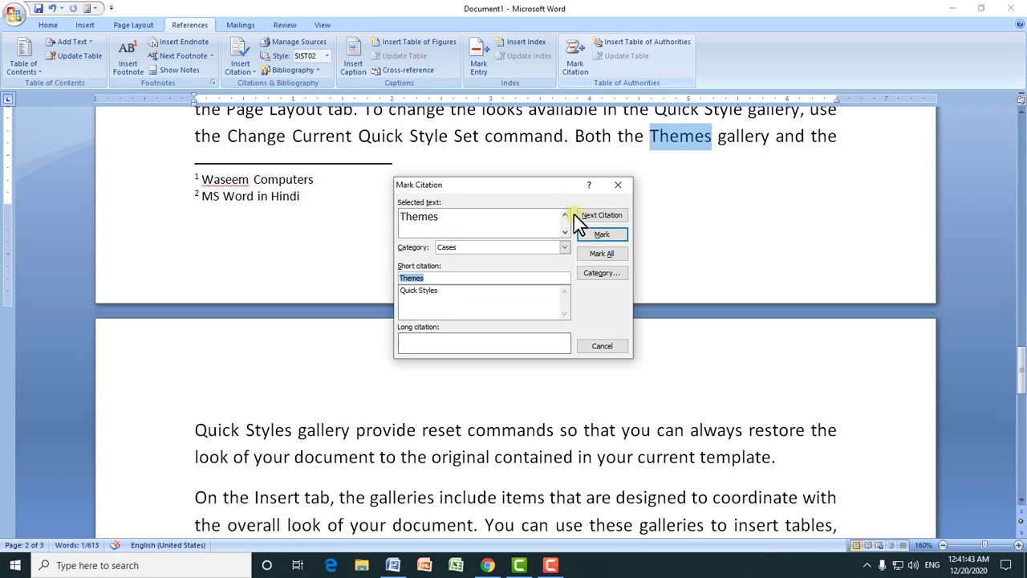
click(608, 235)
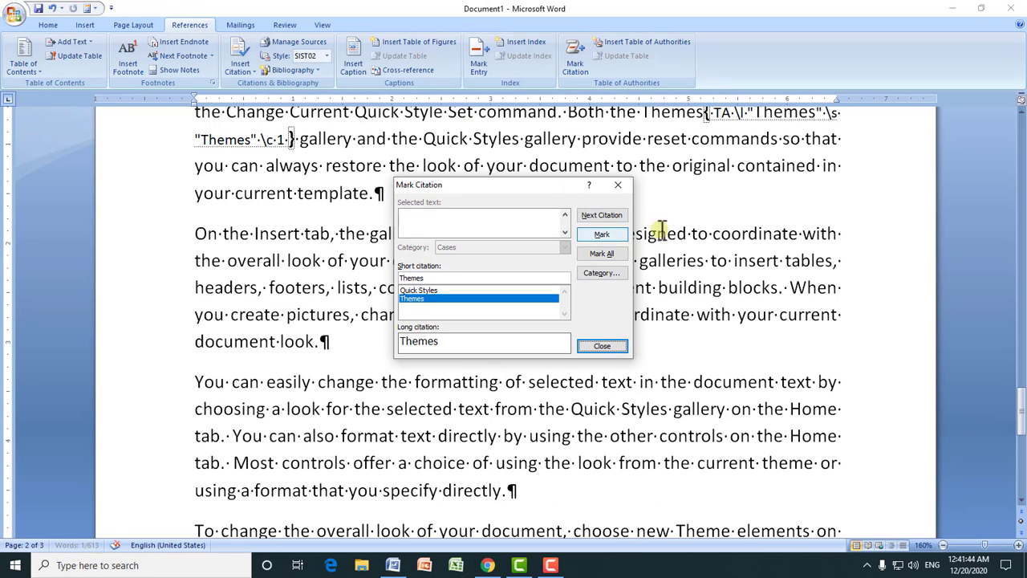
click(602, 346)
click(48, 25)
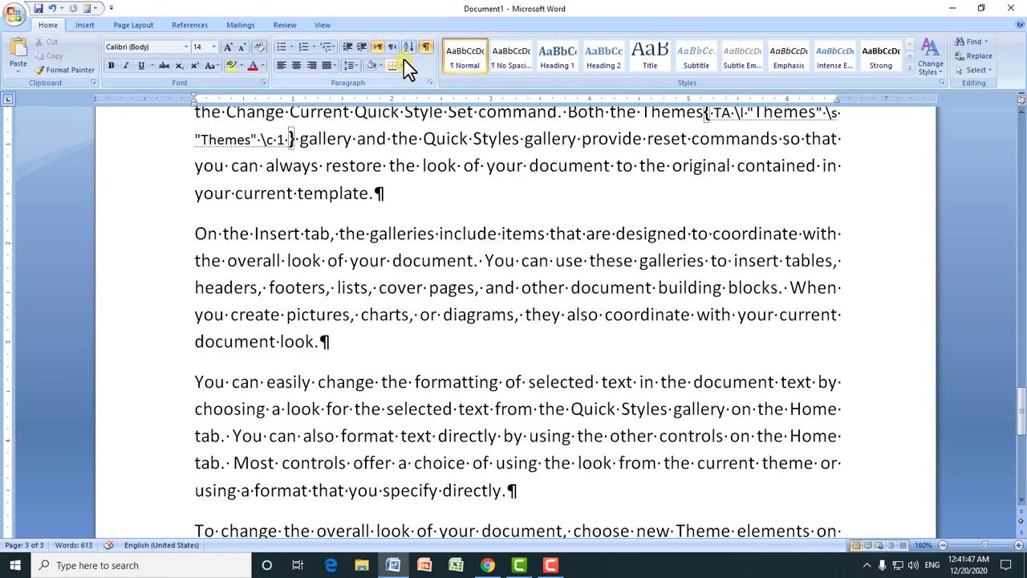
click(427, 55)
Step: Insert a Cases table of authorities below the index, listing Quick Styles and Themes
drag(1022, 367, 1020, 172)
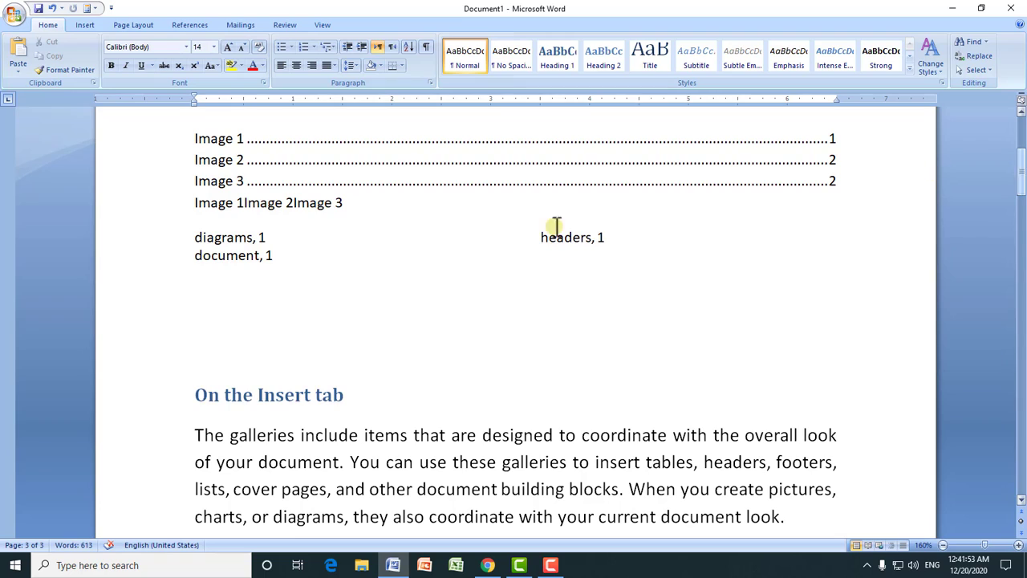
click(200, 302)
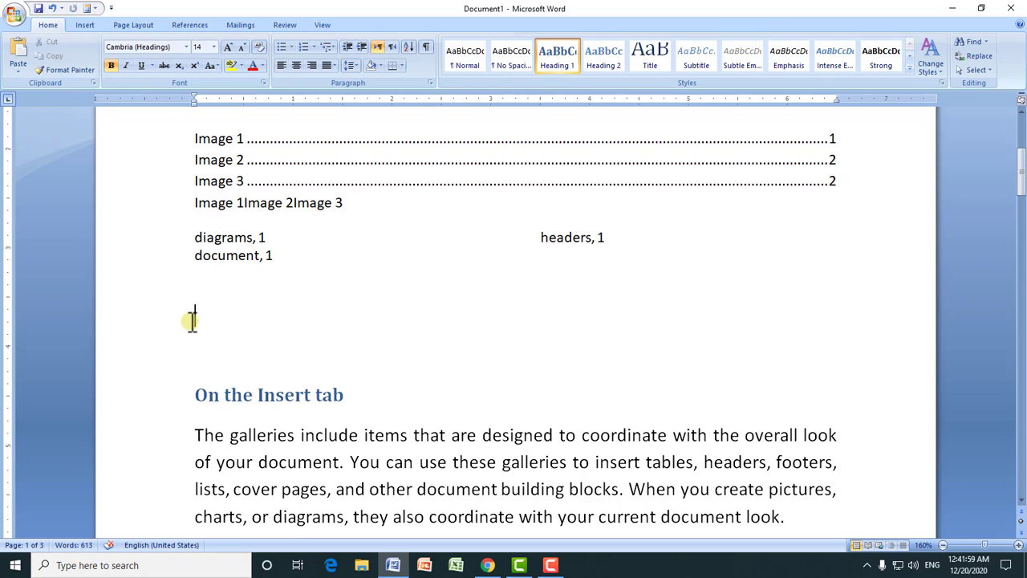
click(193, 25)
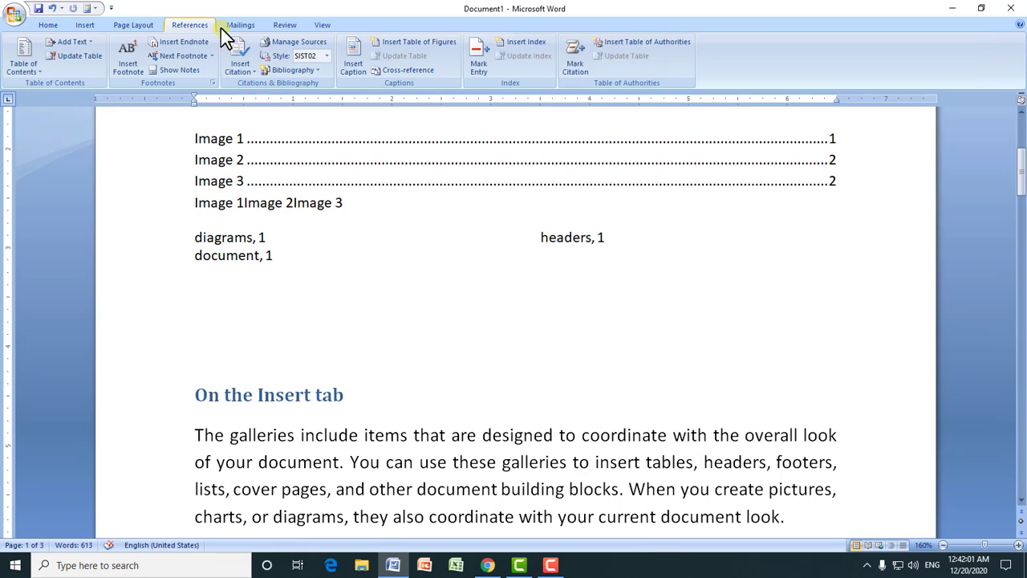
click(630, 49)
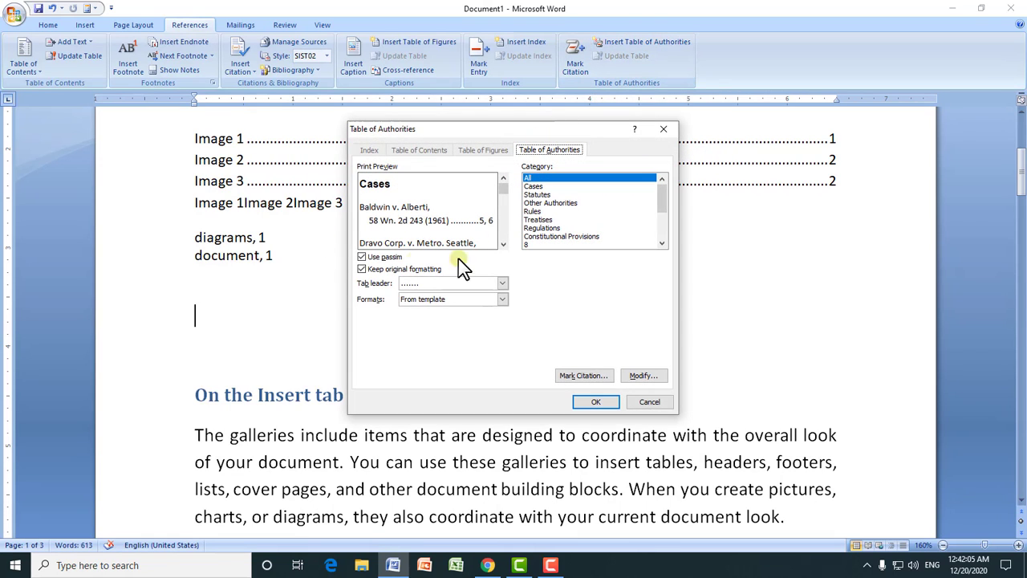
click(598, 403)
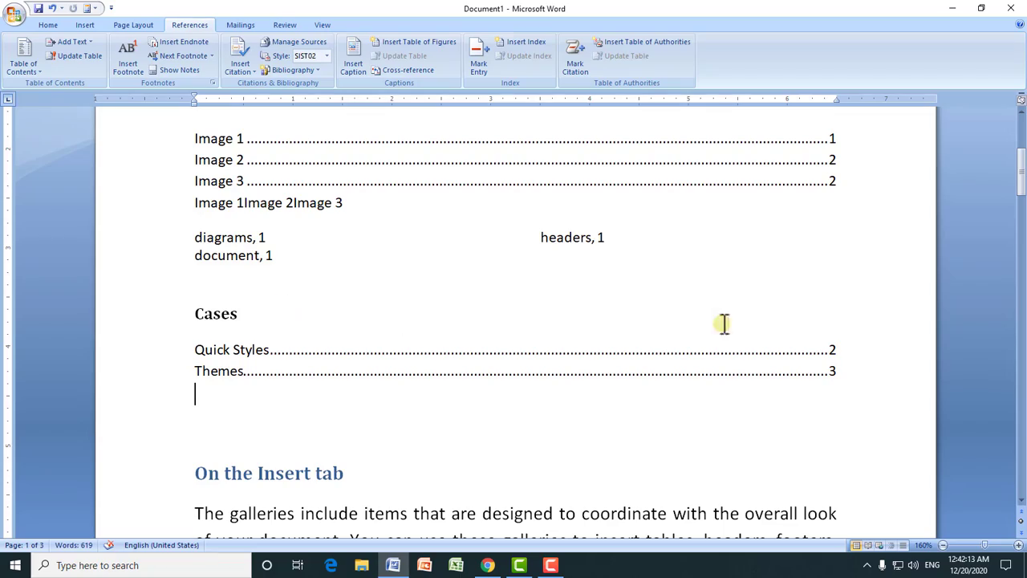
drag(1023, 178, 1023, 464)
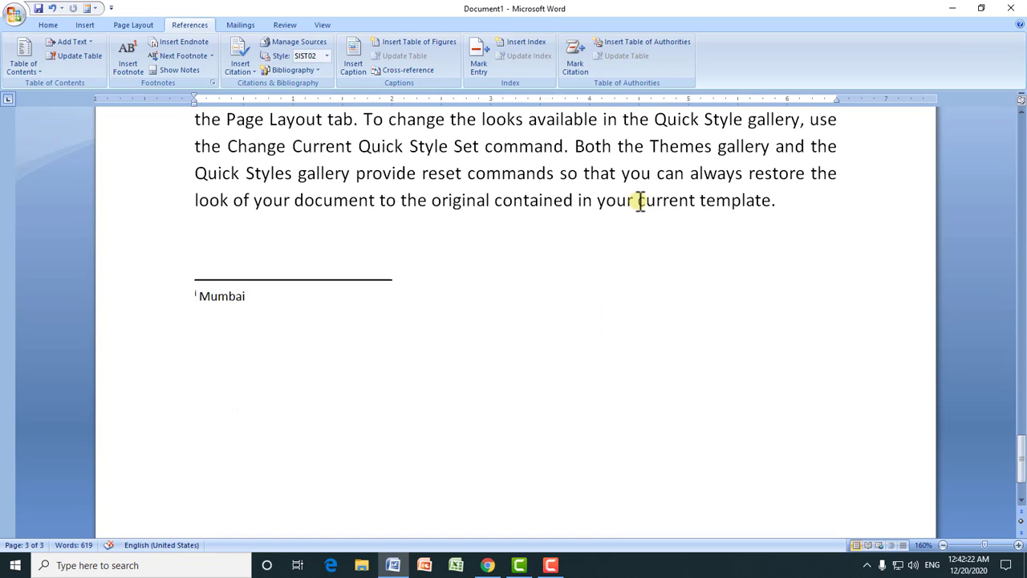
Step: Mark 'current template' as a Cases citation and hide the formatting marks again
drag(640, 202, 754, 203)
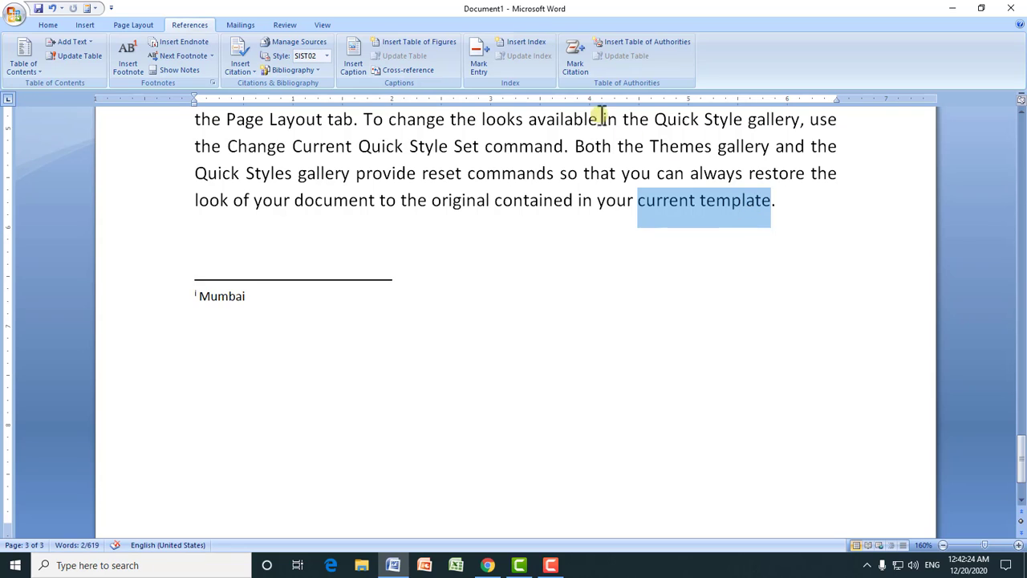
click(575, 63)
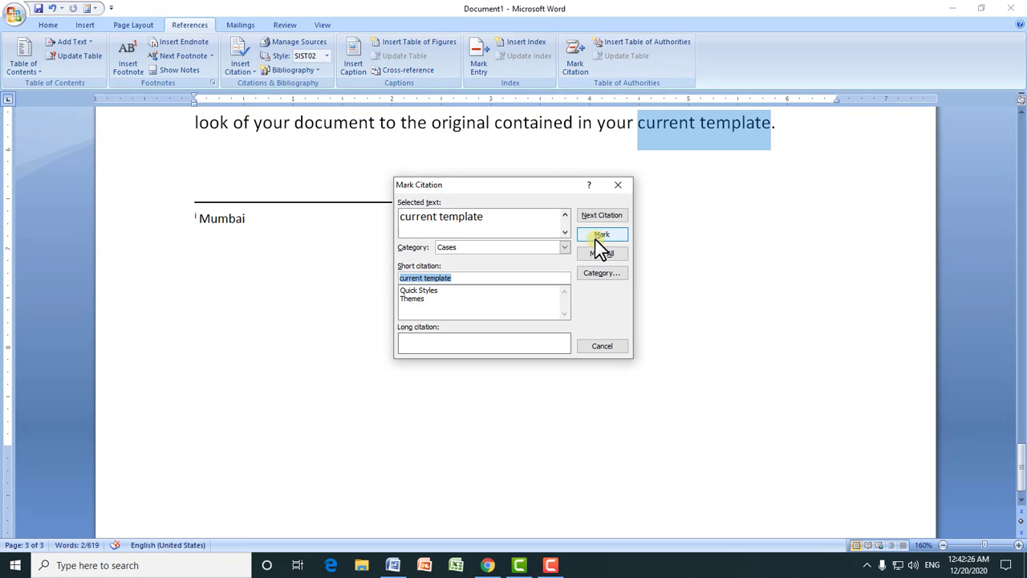
click(600, 235)
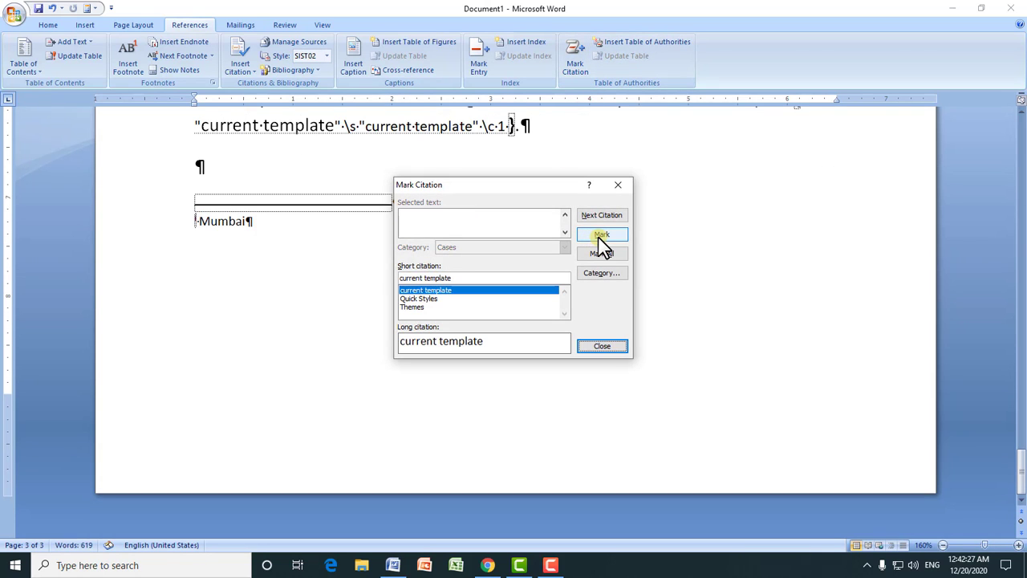
click(603, 345)
click(48, 25)
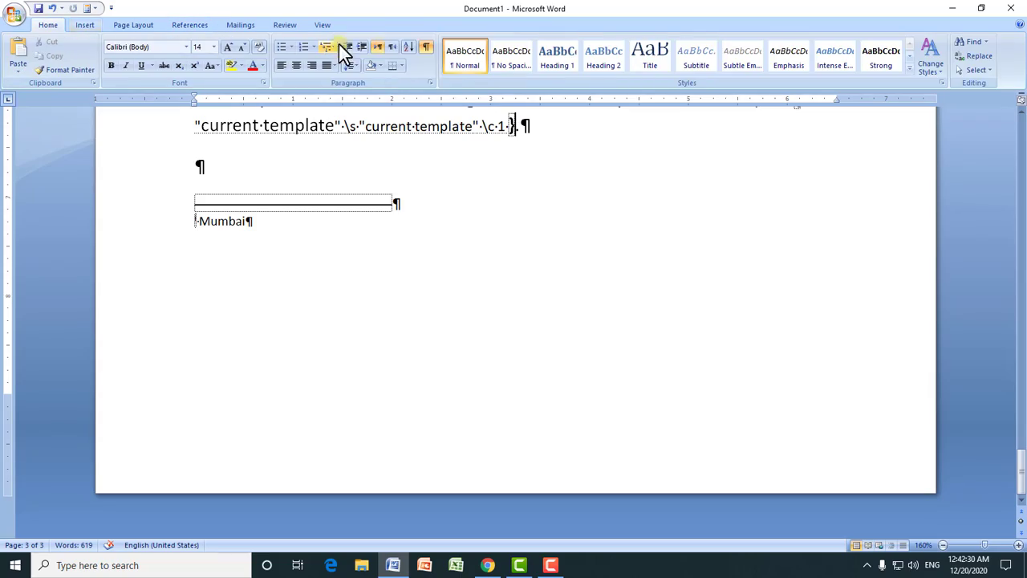
click(427, 47)
drag(1020, 457, 1022, 173)
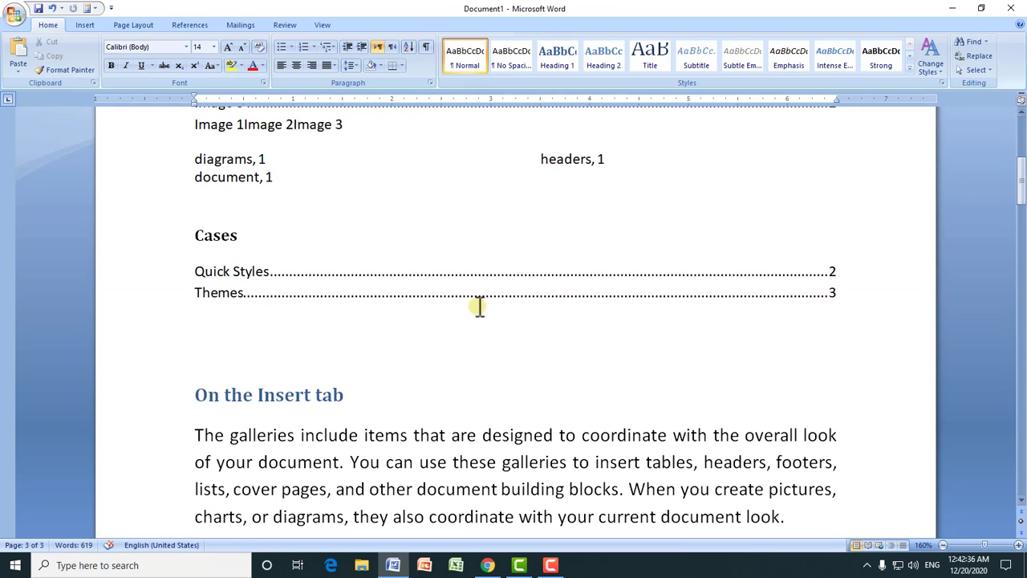
Step: Update the table of authorities so Cases also lists 'current template' on page 3
click(215, 317)
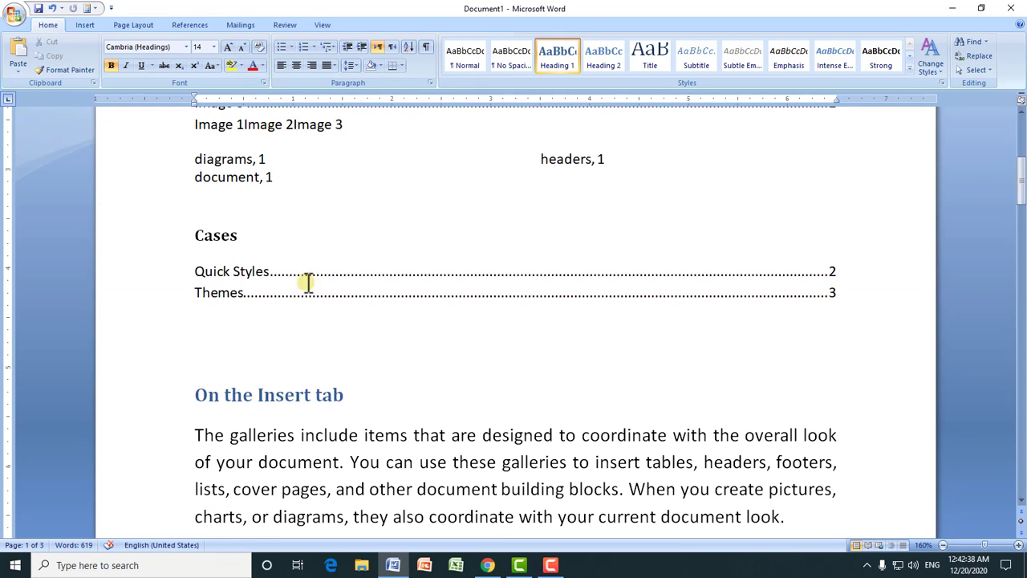
click(191, 27)
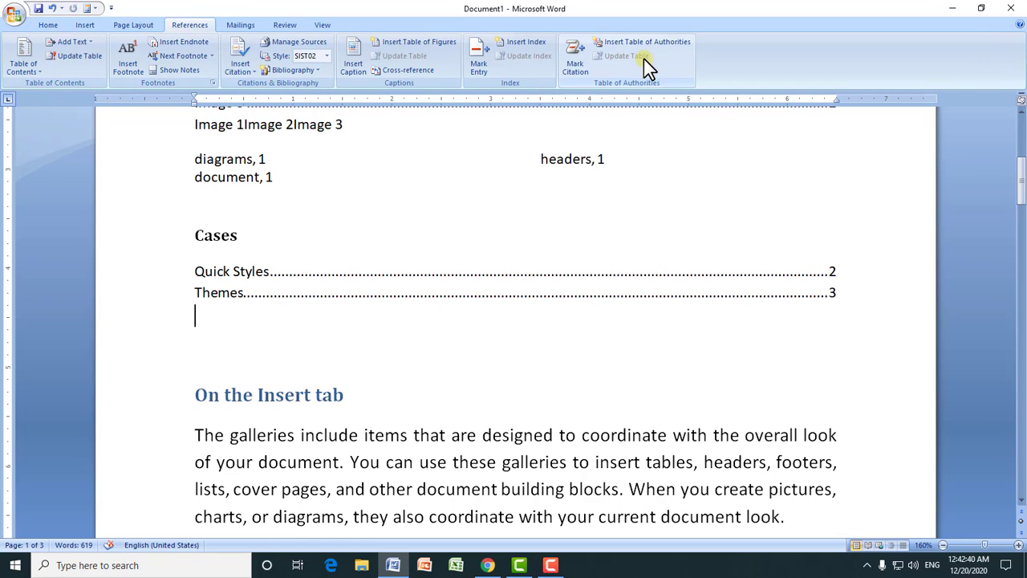
click(836, 294)
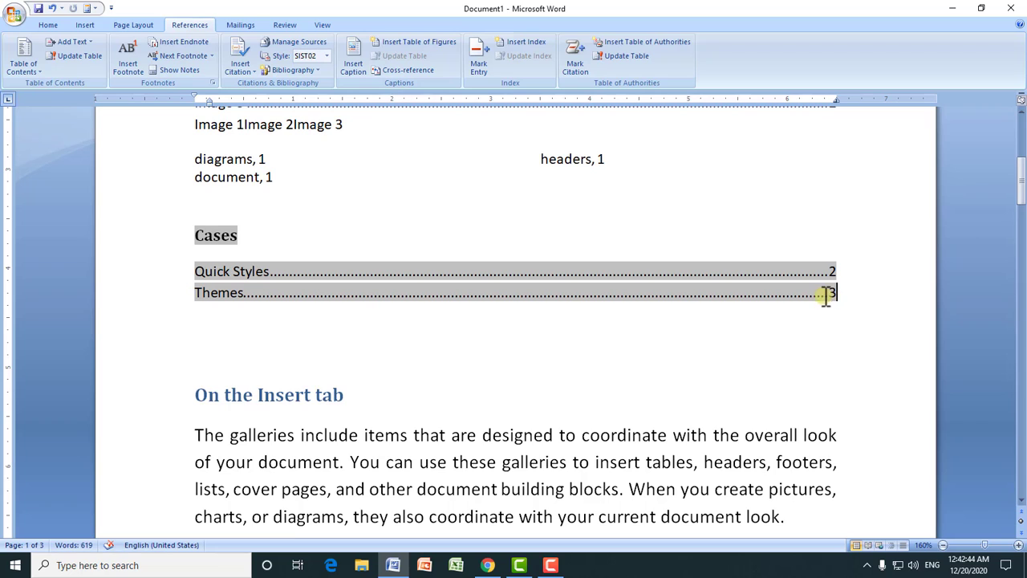
click(625, 60)
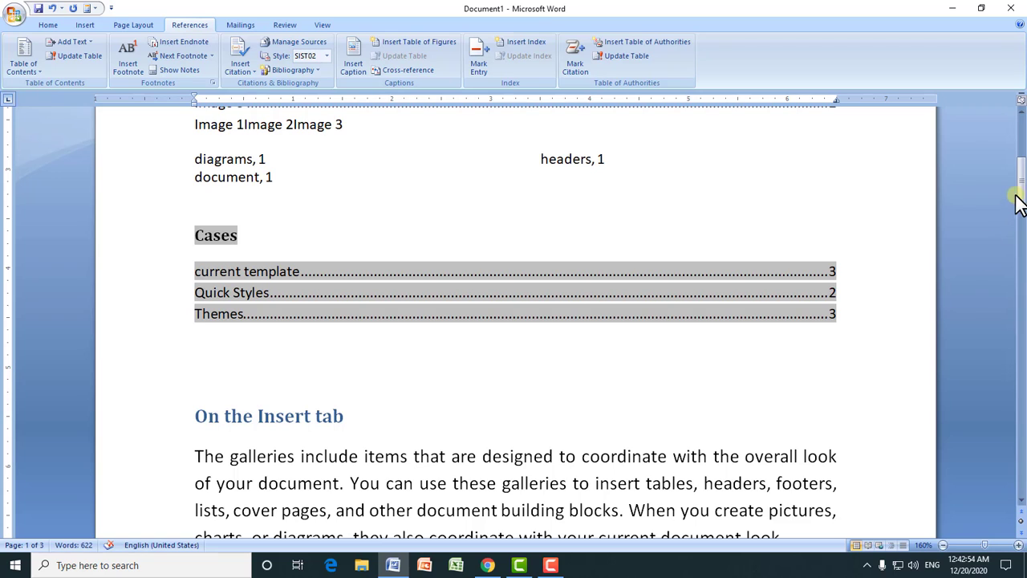
drag(1021, 187, 1021, 145)
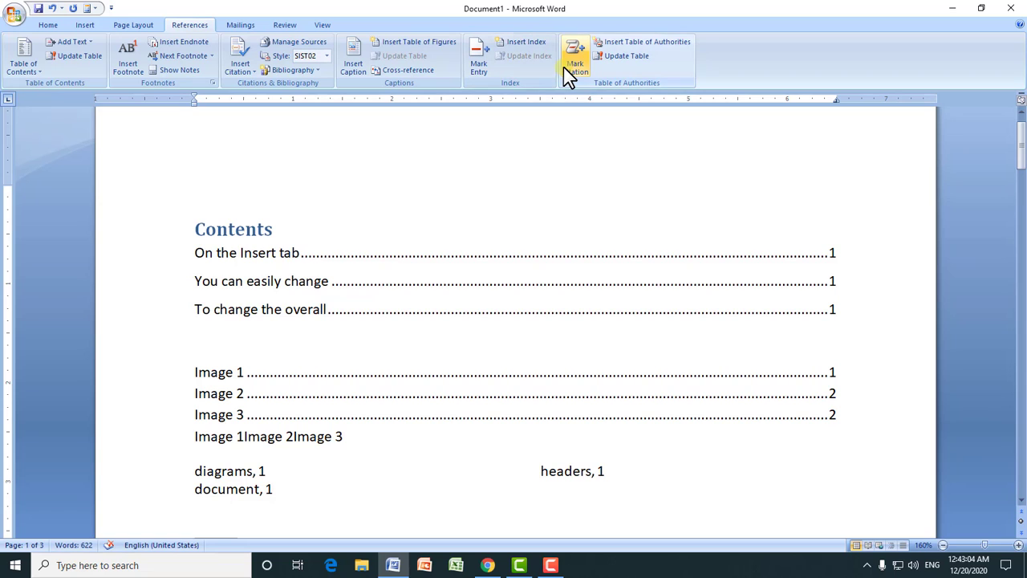
drag(1024, 143, 1017, 188)
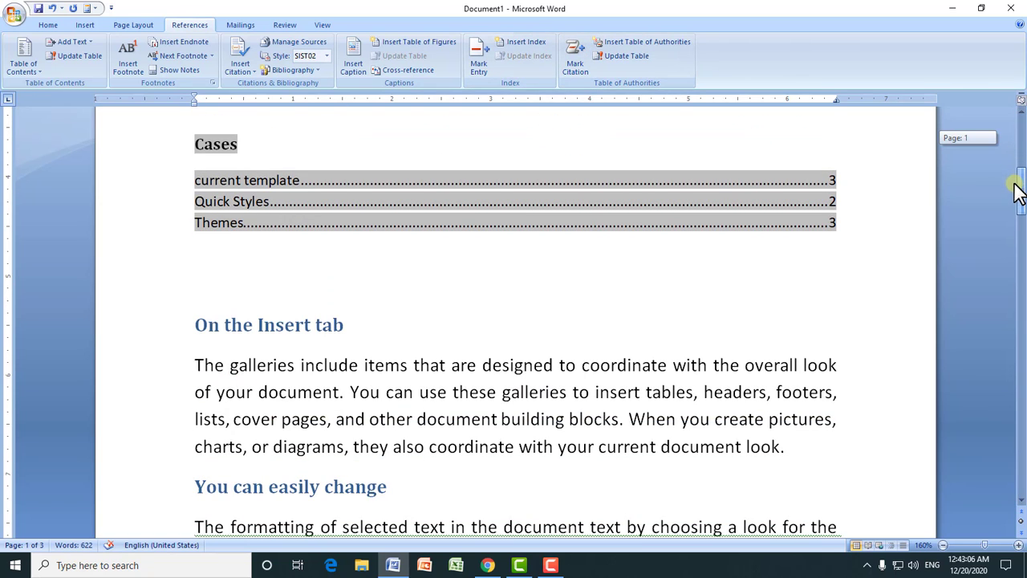
click(205, 120)
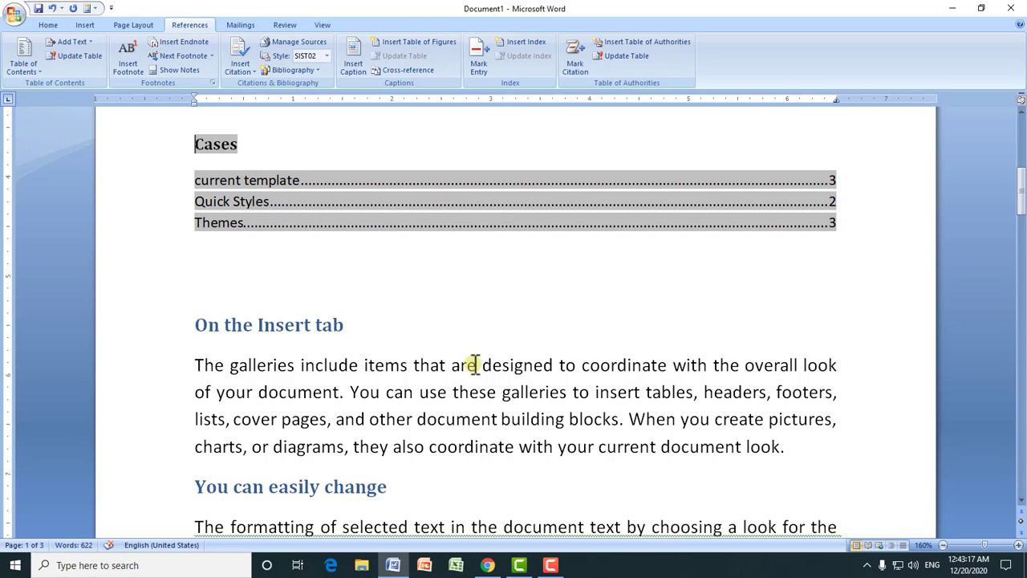
Step: Switch to the Chrome window showing the tutorial channel's Videos page on YouTube
click(487, 565)
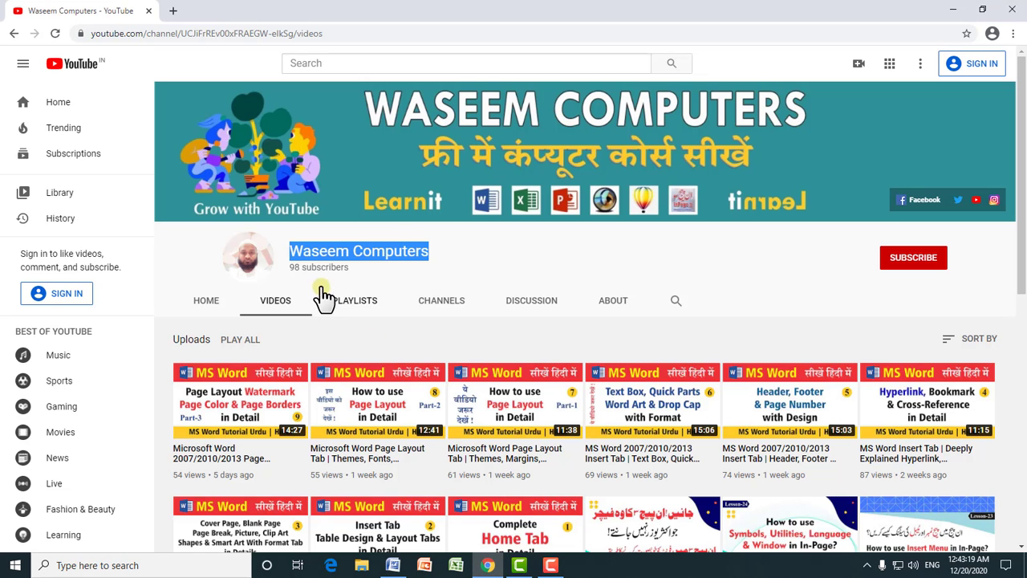